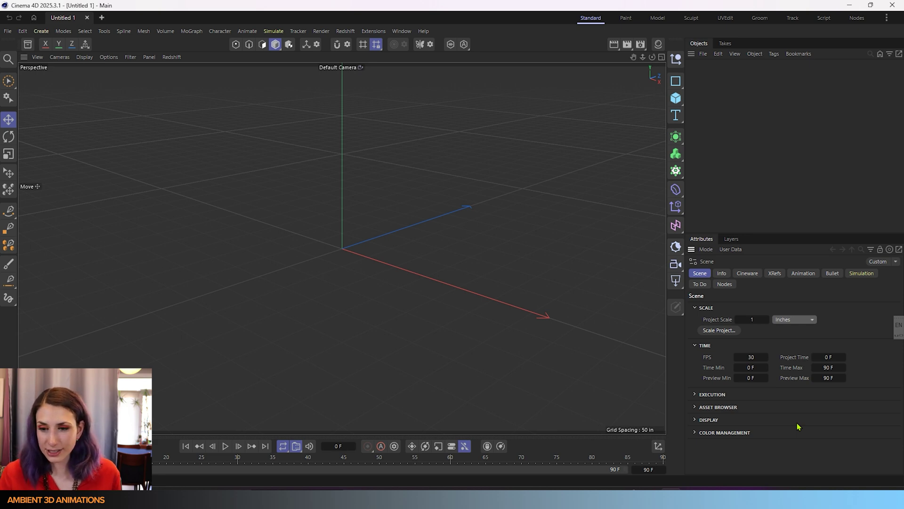
Check the display units in the program preferences, leaving the settings as they are
left_click(23, 31)
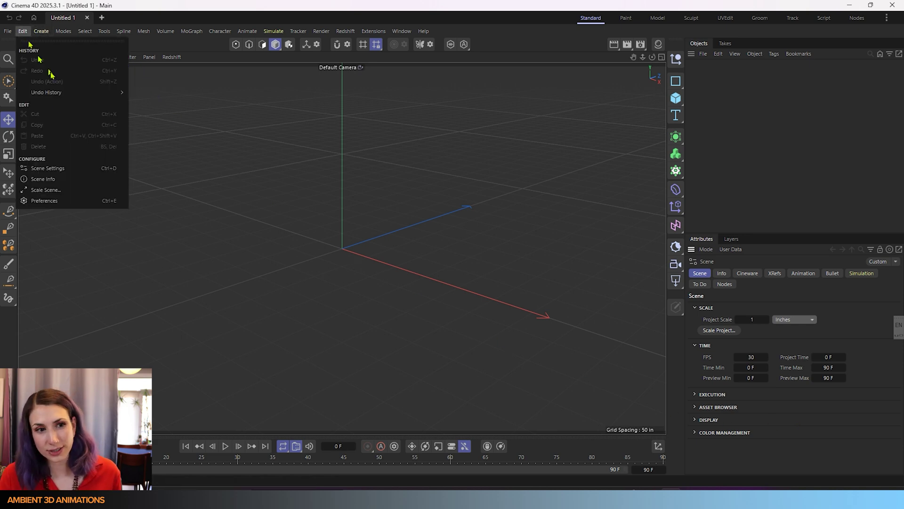
left_click(43, 201)
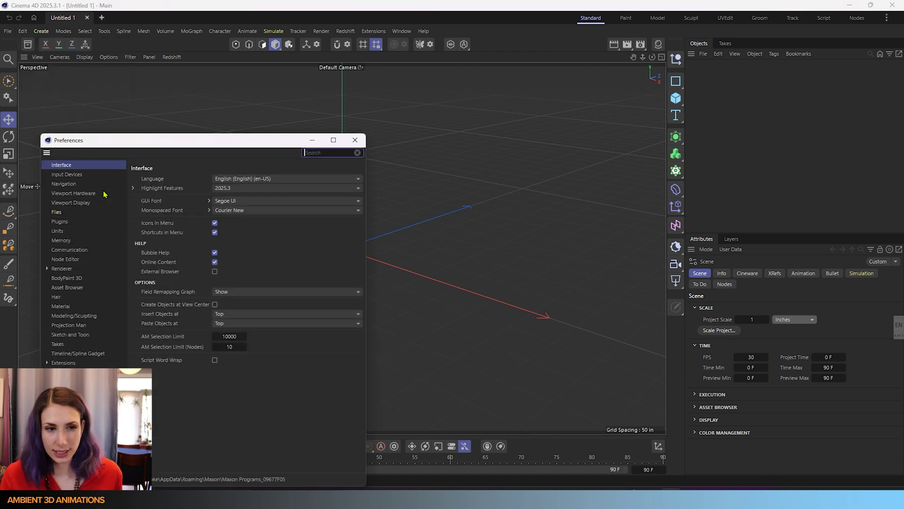
left_click(58, 232)
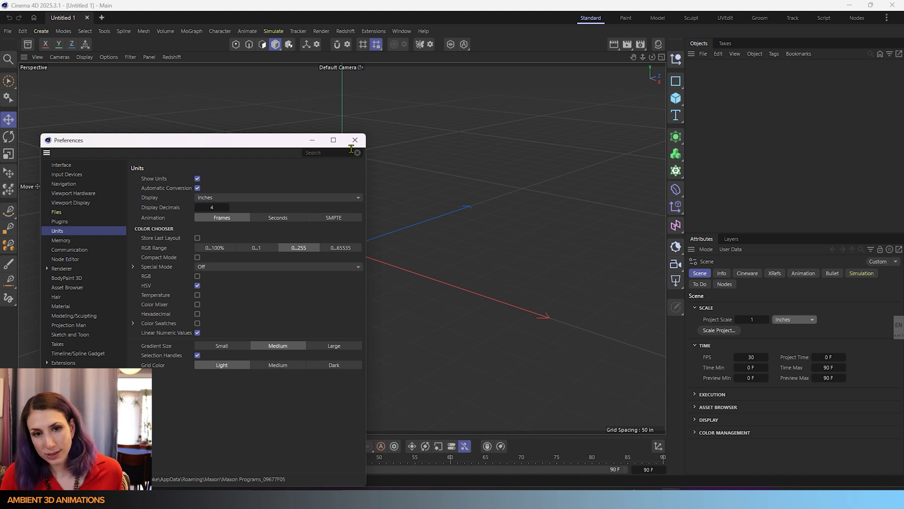
left_click(361, 139)
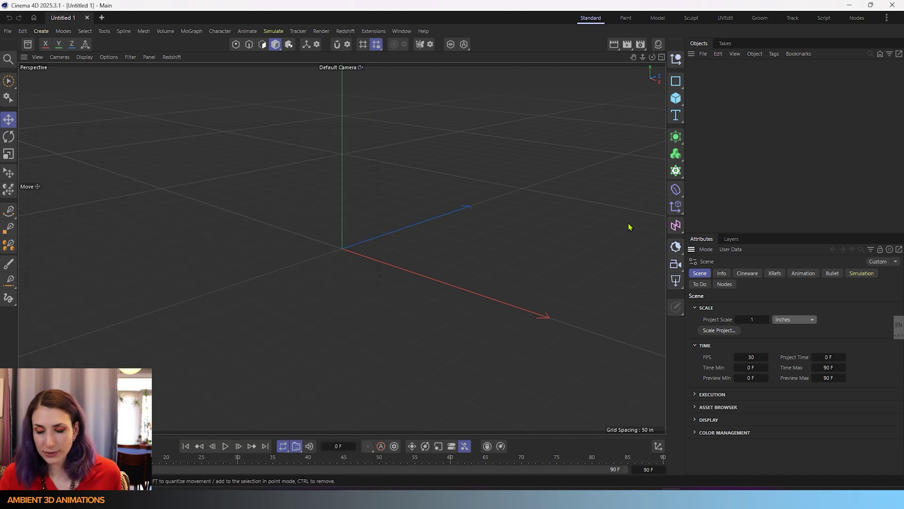
Add a Plane object and set its width to 3 in and height to 8 in
left_click(677, 99)
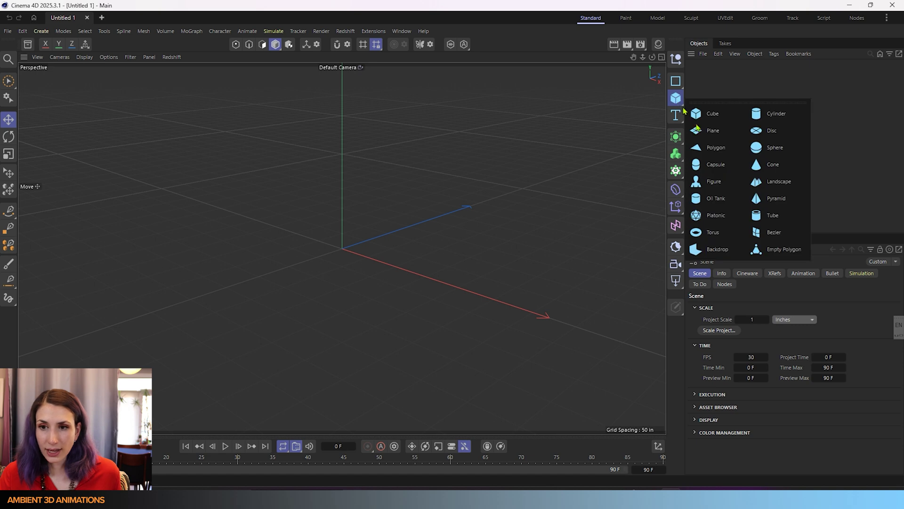
left_click(719, 133)
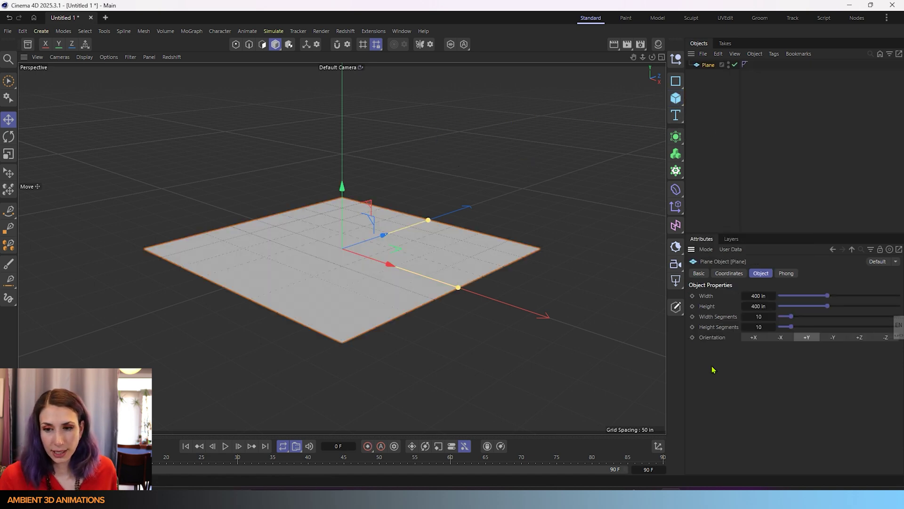
left_click(758, 295)
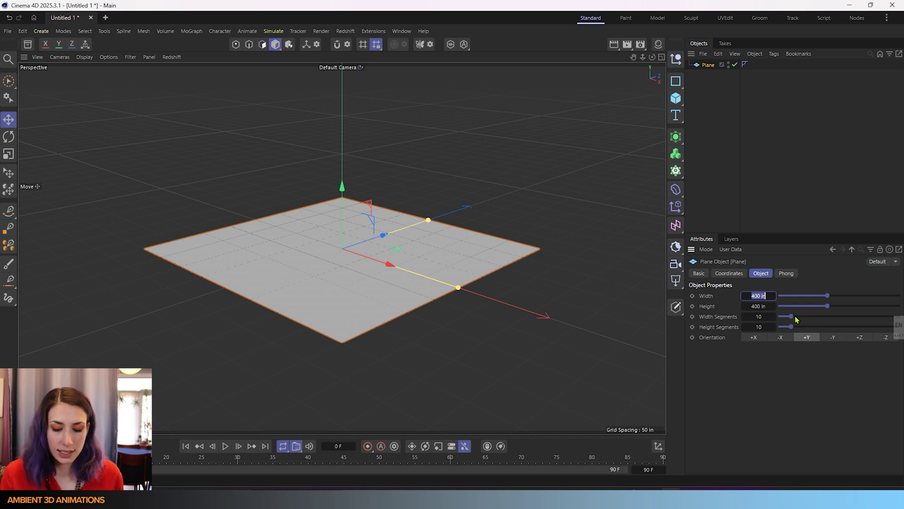
key("BackSpace")
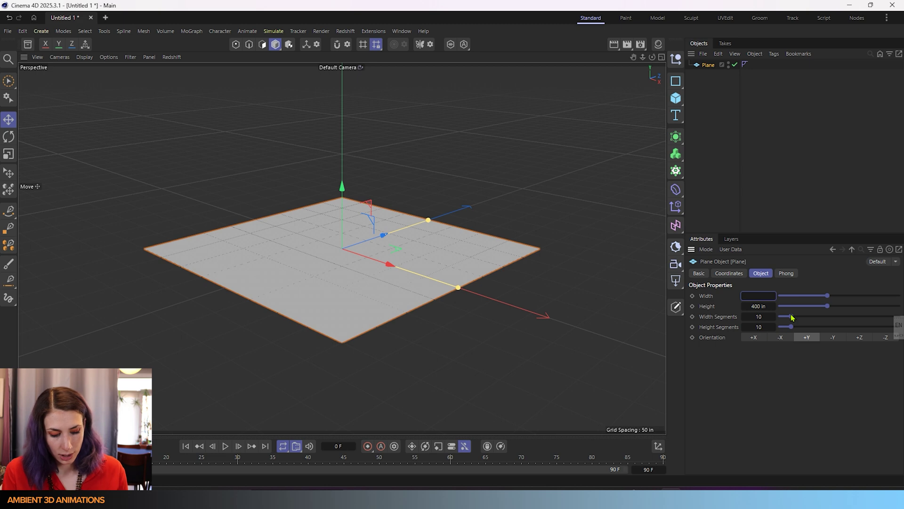
type("3")
key("Tab")
type("8")
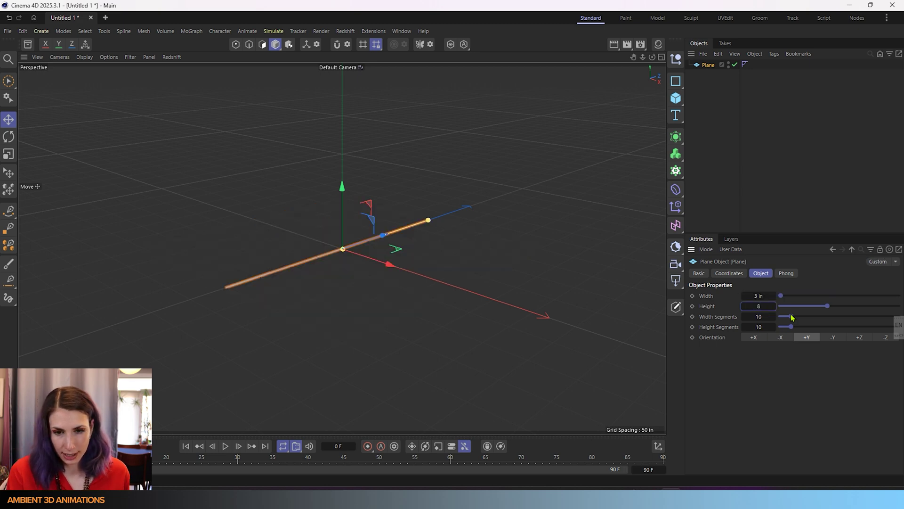
key("Return")
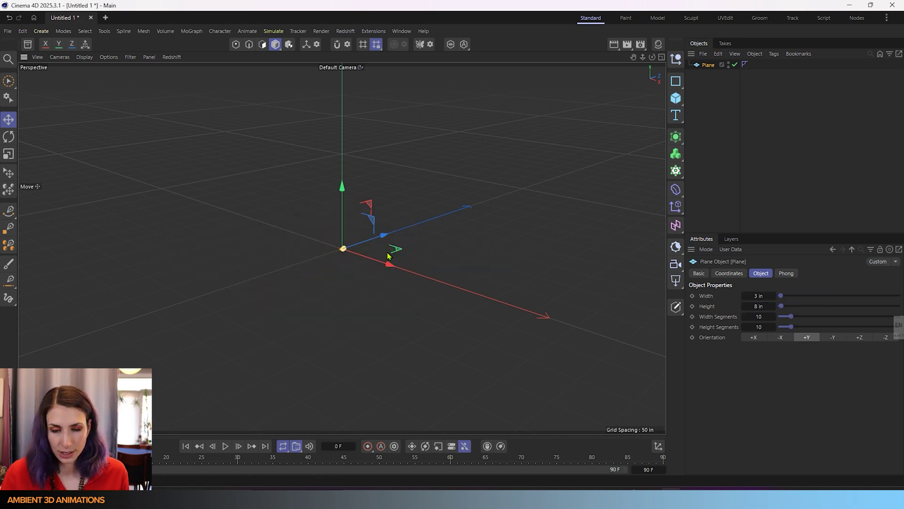
Set the plane's width to 4 in
scroll(343, 242, "up", 8)
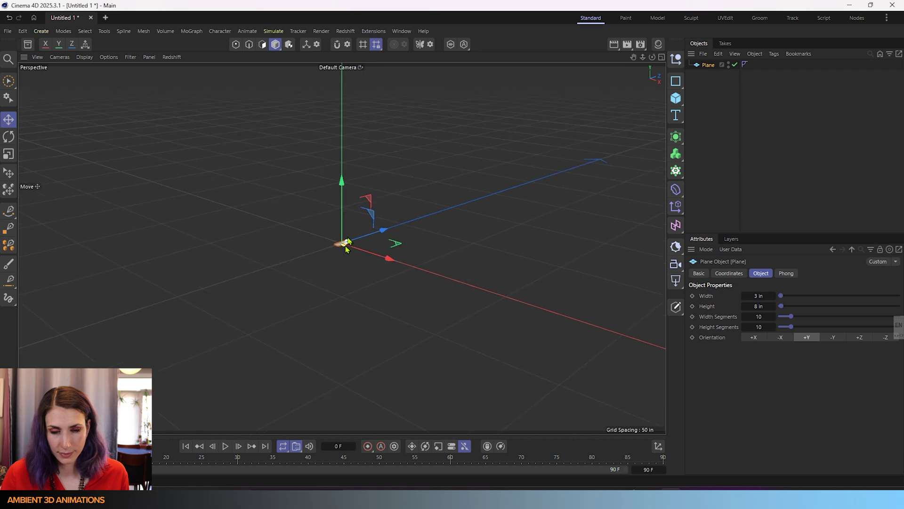
scroll(342, 241, "up", 10)
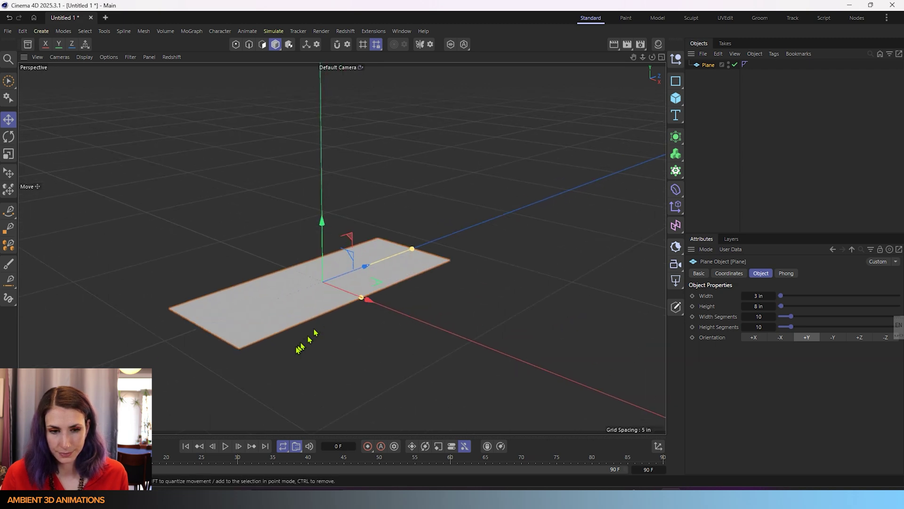
left_click(760, 295)
type("4")
key("Return")
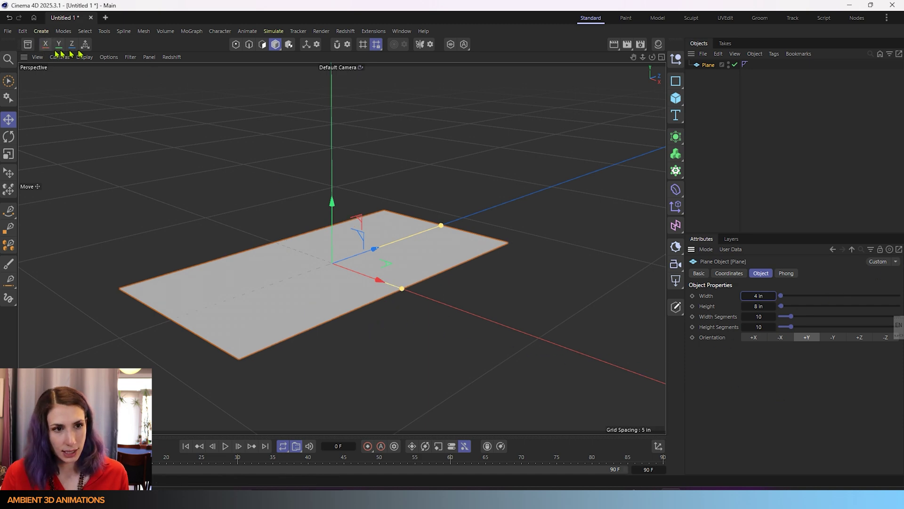
Display the viewport with Gouraud Shading (Lines) and set the plane to 4 width segments and 8 height segments
left_click(86, 58)
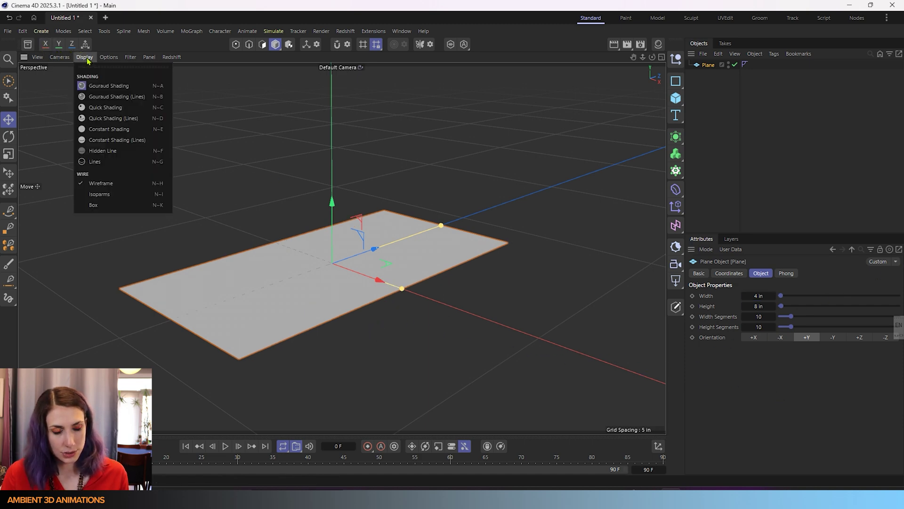
left_click(95, 97)
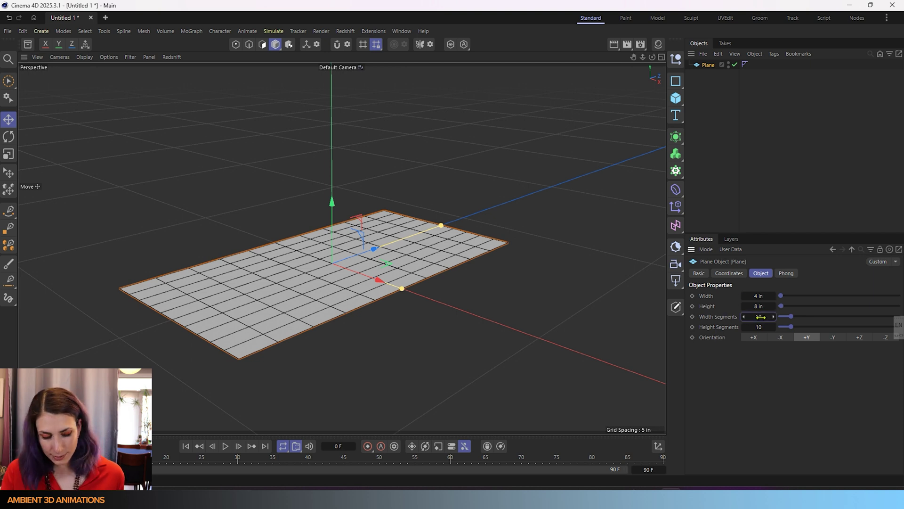
double_click(759, 317)
type("4")
double_click(760, 327)
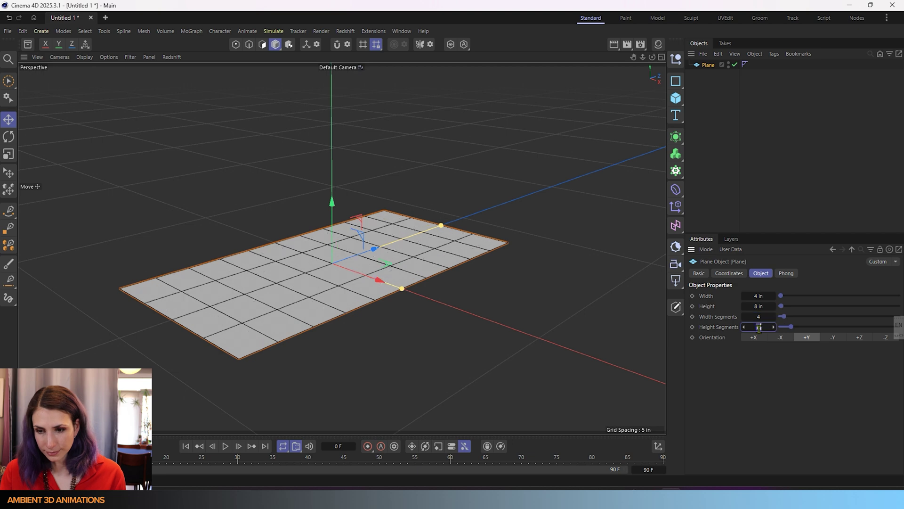
type("8")
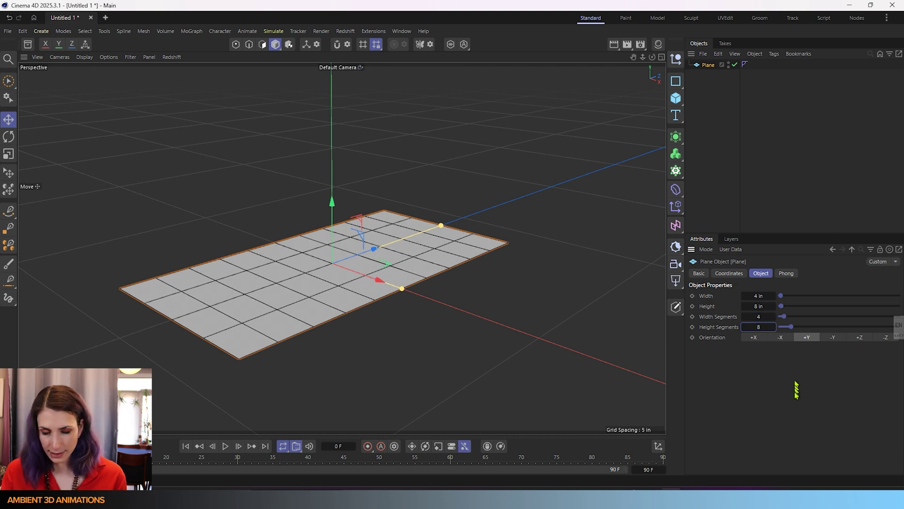
key("Return")
Set the plane's width to 3.5 in, keeping its height and segments
left_click_drag(619, 397, 471, 375, "alt")
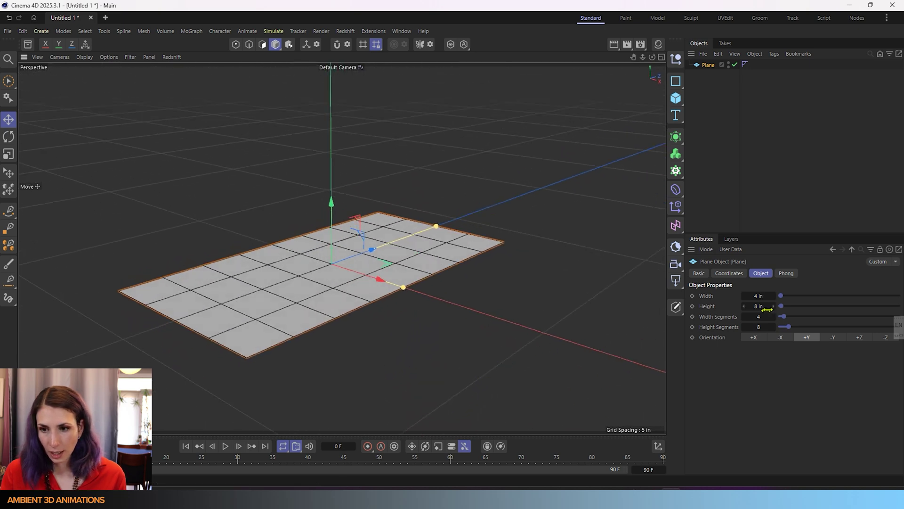
left_click(758, 296)
type("3.5")
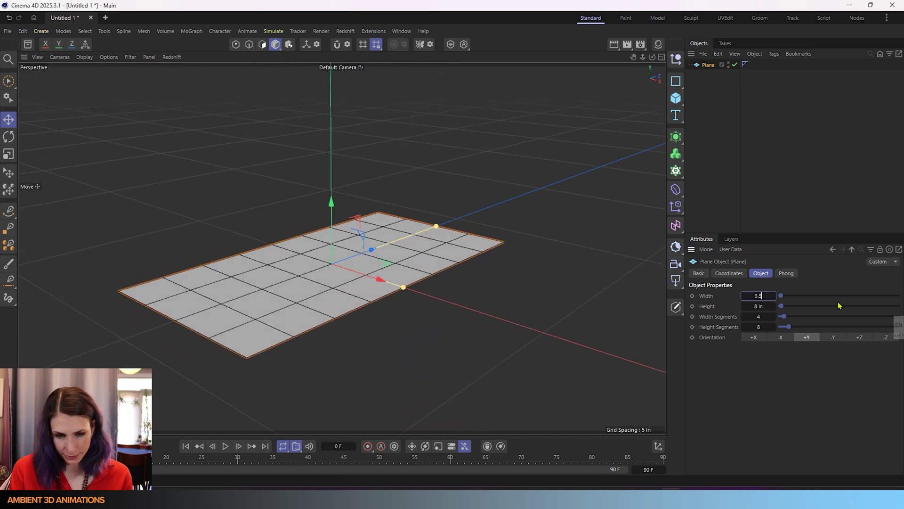
key("Return")
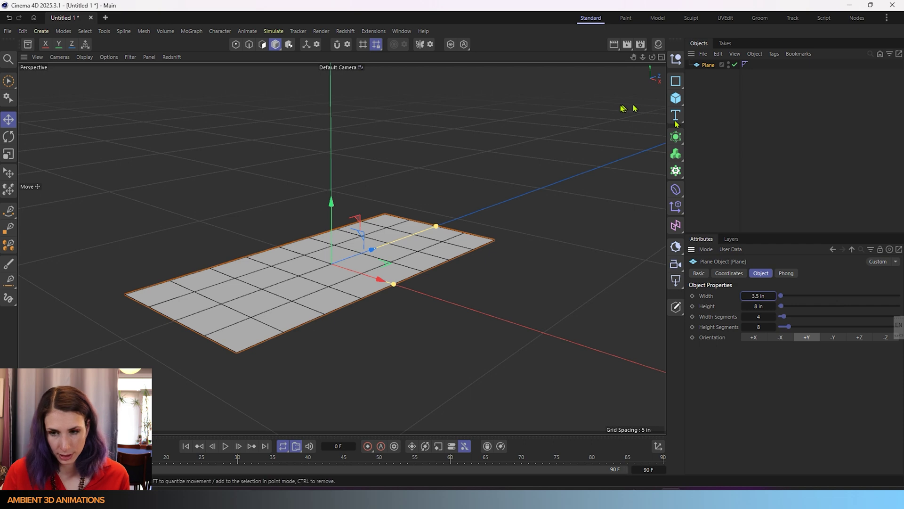
Convert the plane into an editable polygon object and switch to polygon mode
left_click_drag(331, 262, 306, 264, "alt")
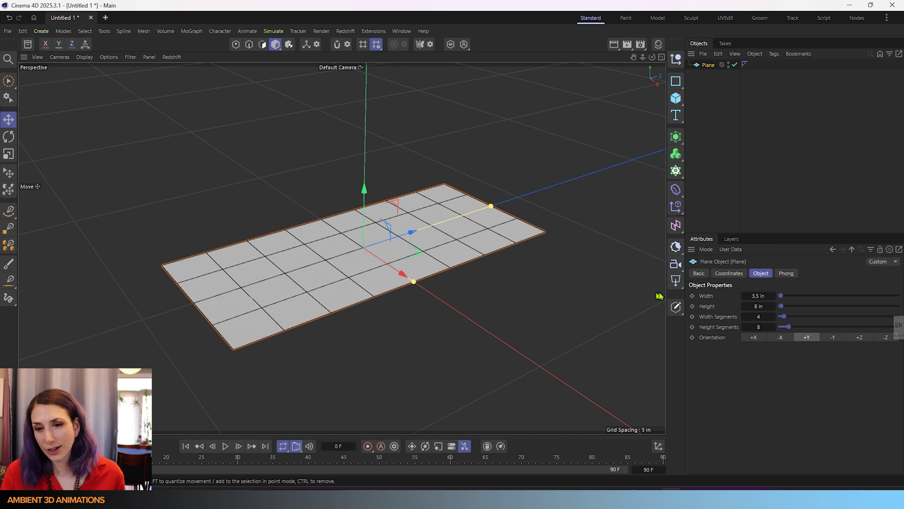
left_click(676, 308)
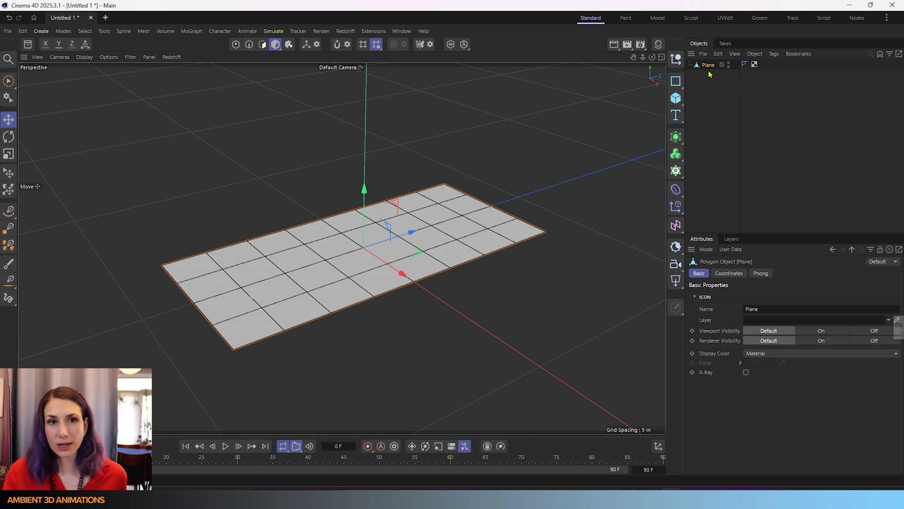
left_click(263, 45)
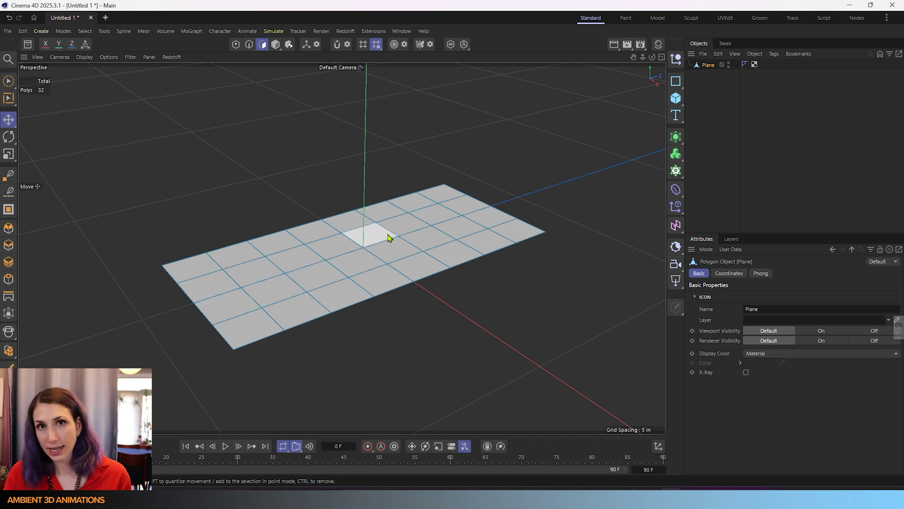
Select all of the plane's polygons with Fill Selection
key("u")
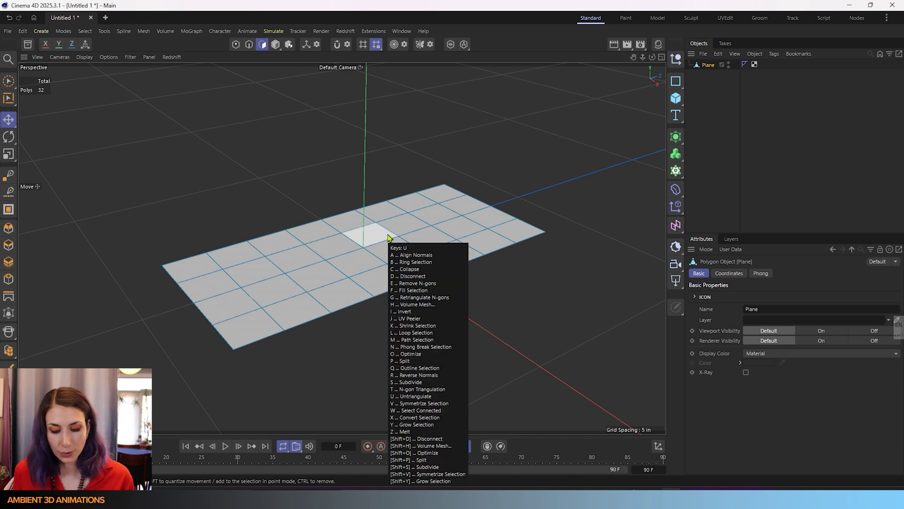
key("f")
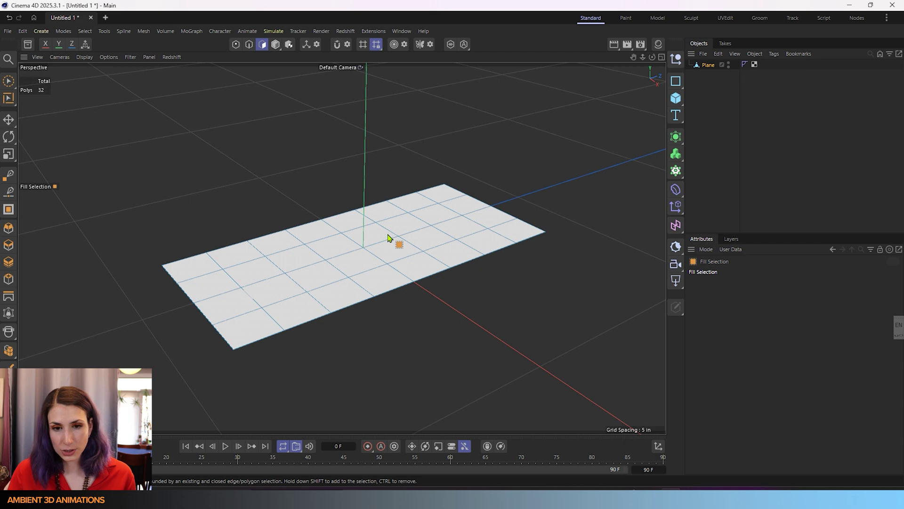
key("u")
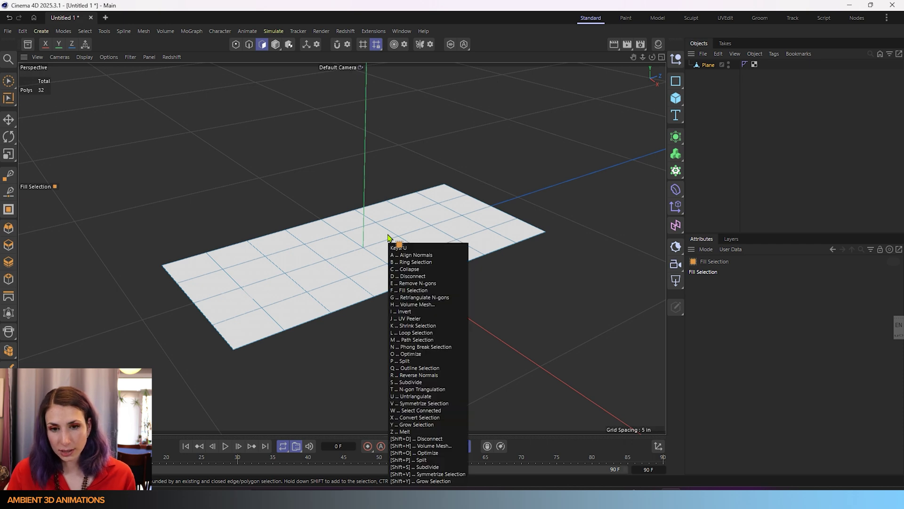
key("u")
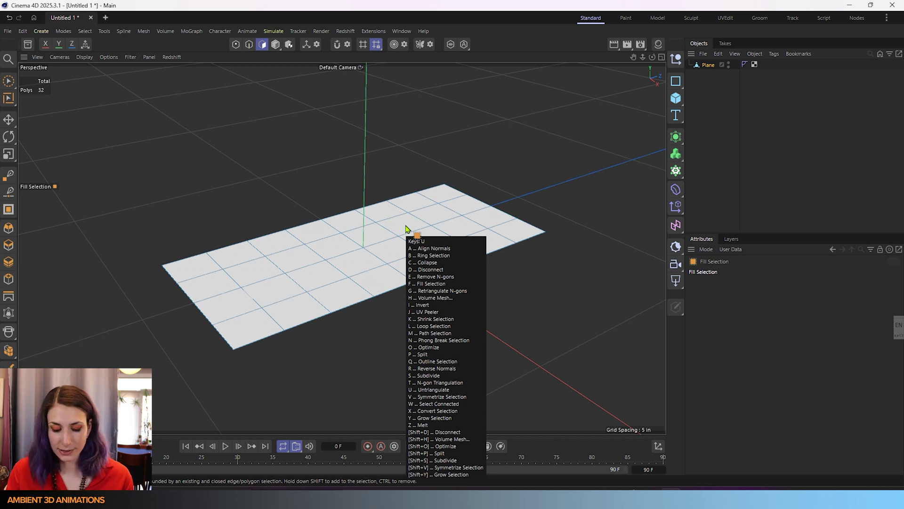
left_click(319, 262)
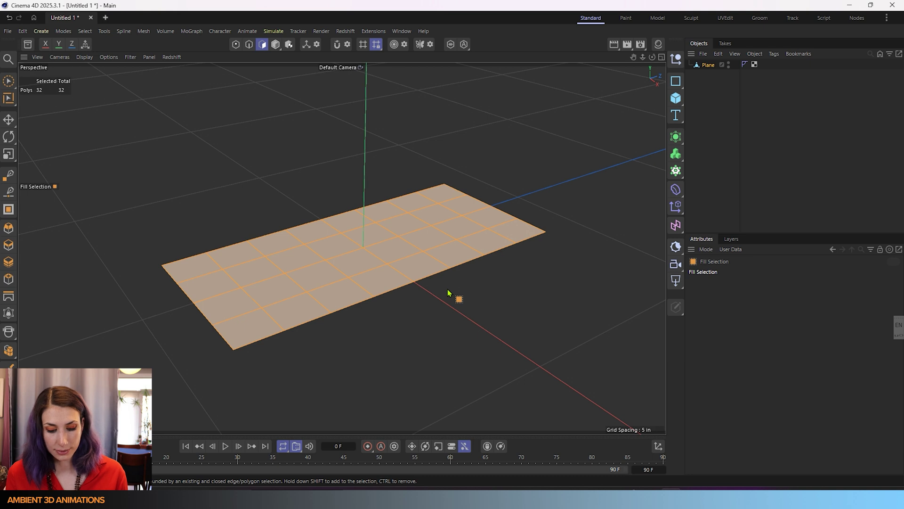
Extrude the selected plane polygons by 0.125 in with caps created
key("d")
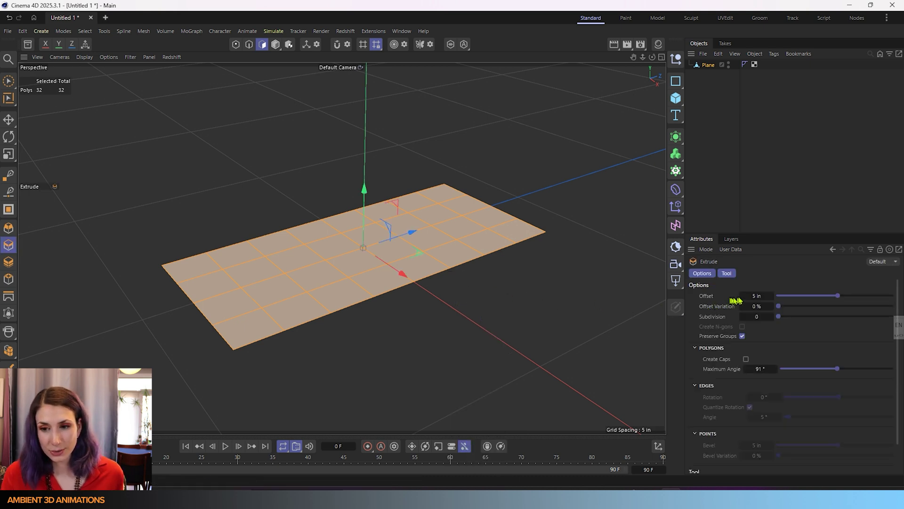
left_click(759, 296)
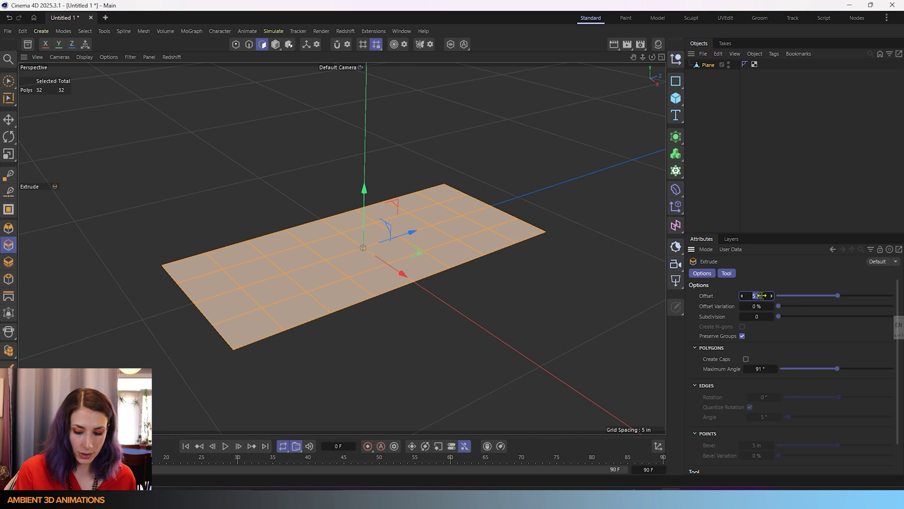
key("BackSpace")
type(".")
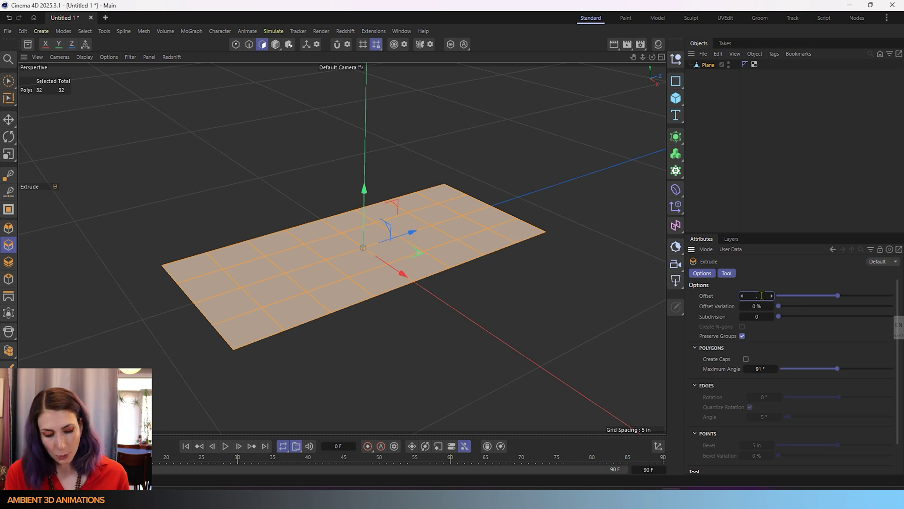
type("125")
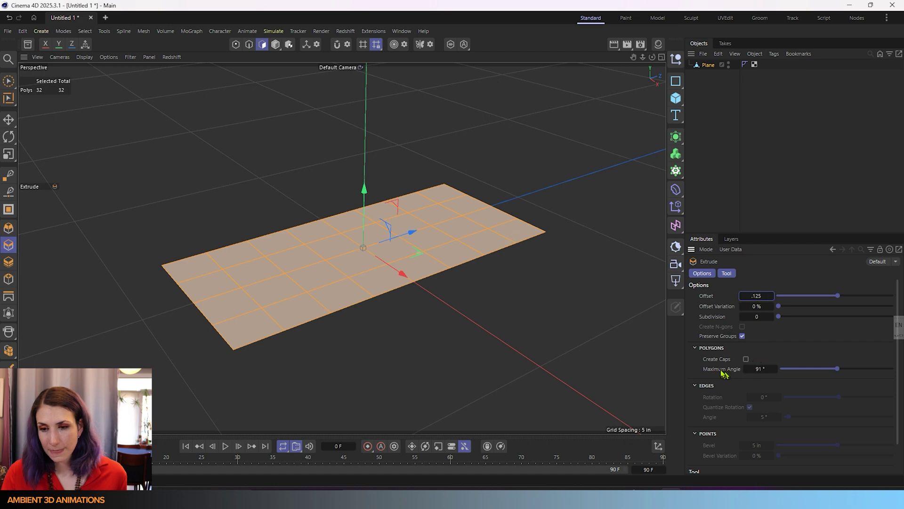
left_click(746, 359)
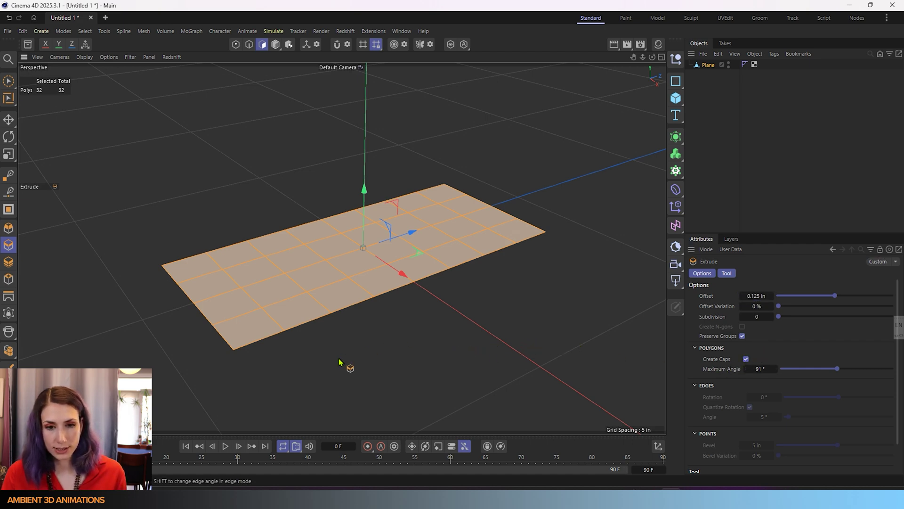
left_click_drag(344, 363, 339, 295, "alt")
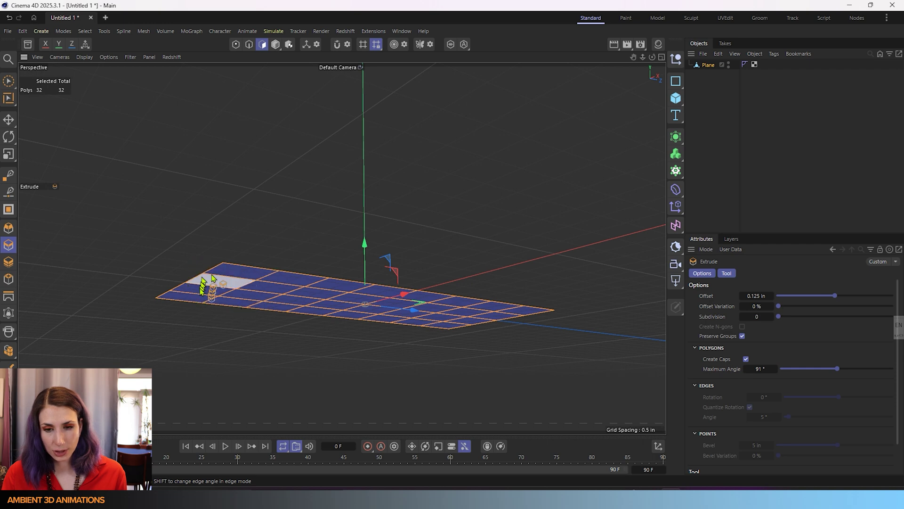
scroll(767, 423, "down", 2)
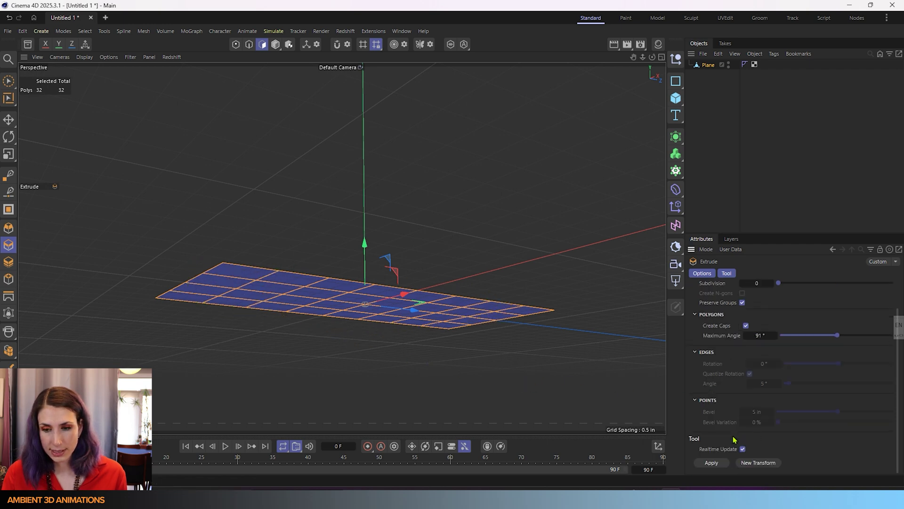
left_click(712, 463)
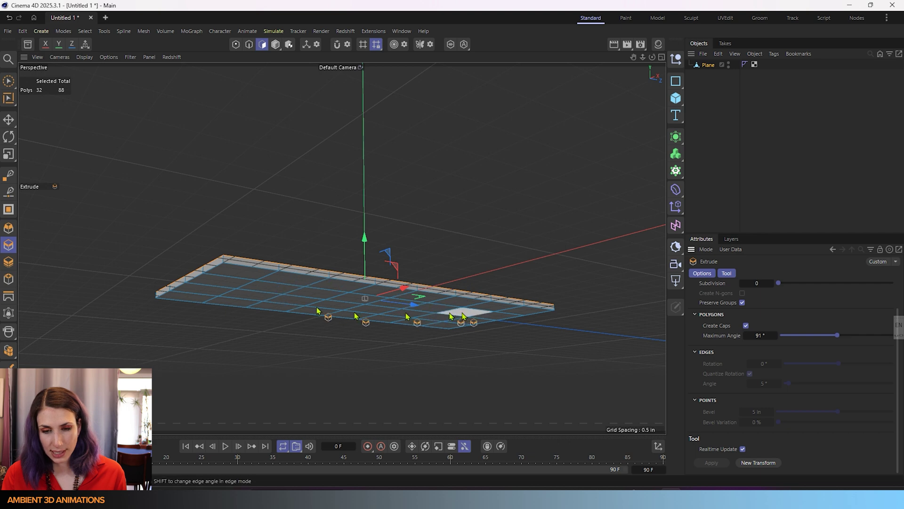
left_click_drag(601, 278, 528, 300, "alt")
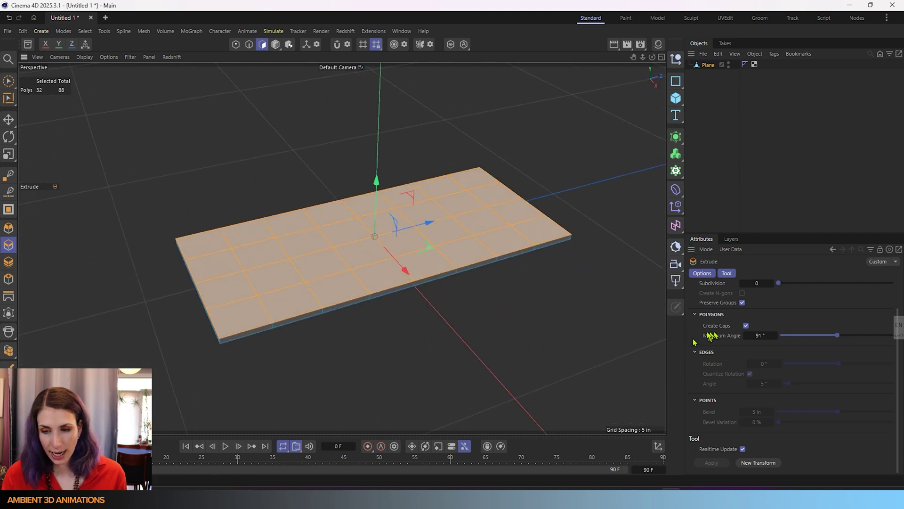
middle_click_drag(502, 326, 498, 360, "alt")
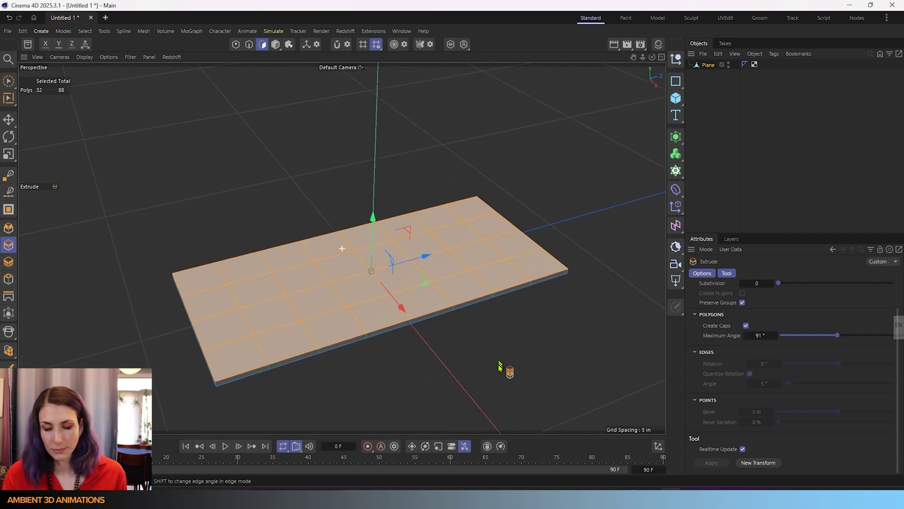
Inset each selected top polygon individually by 0.15 in, with Preserve Groups turned off
left_click_drag(277, 332, 287, 308, "alt")
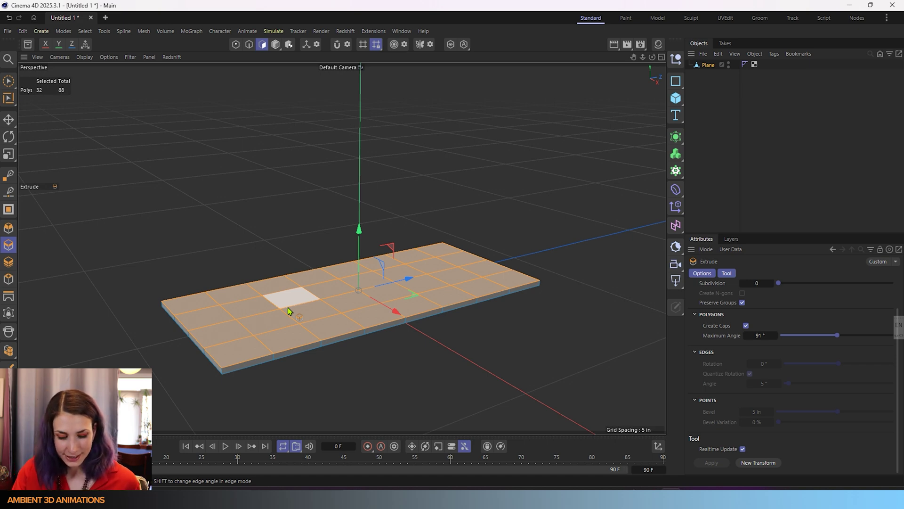
right_click(287, 307)
key("i")
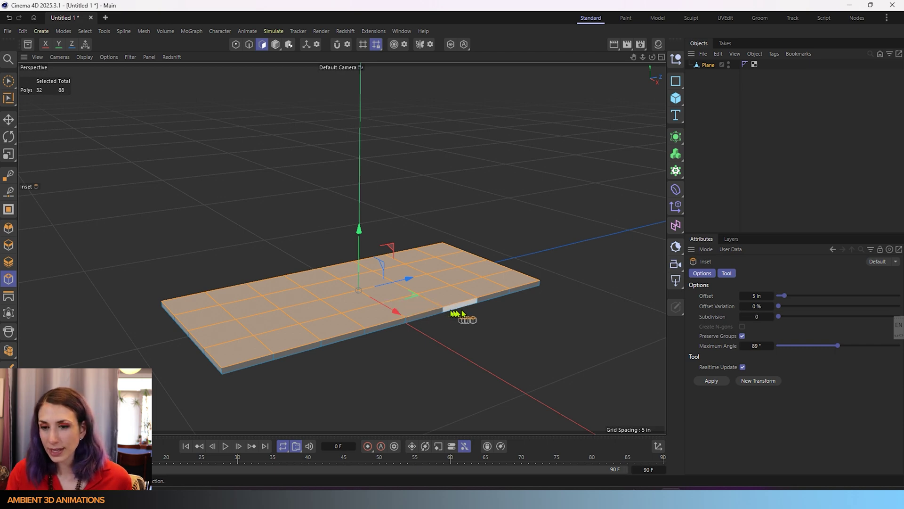
left_click(742, 336)
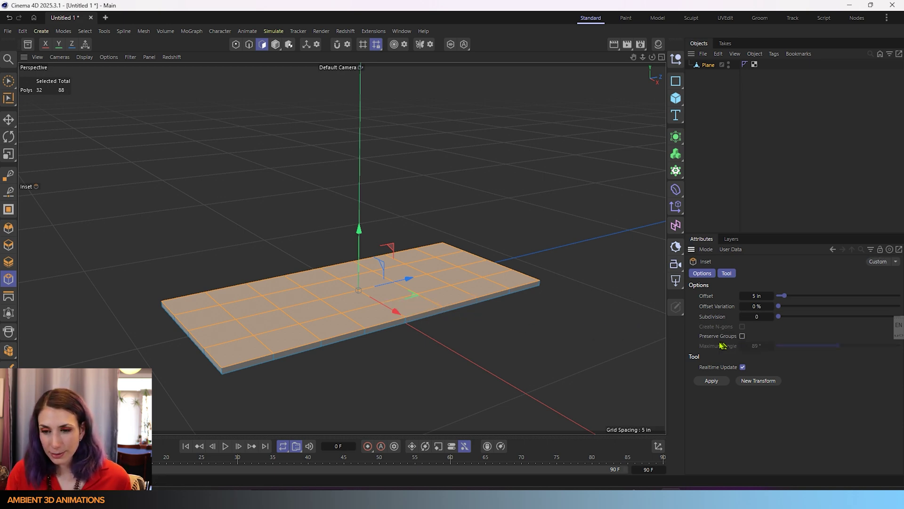
left_click(756, 296)
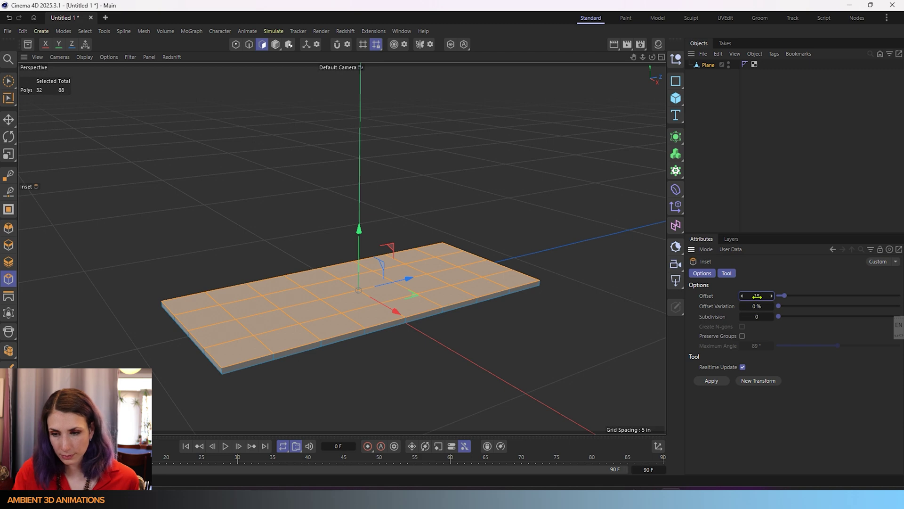
left_click(714, 380)
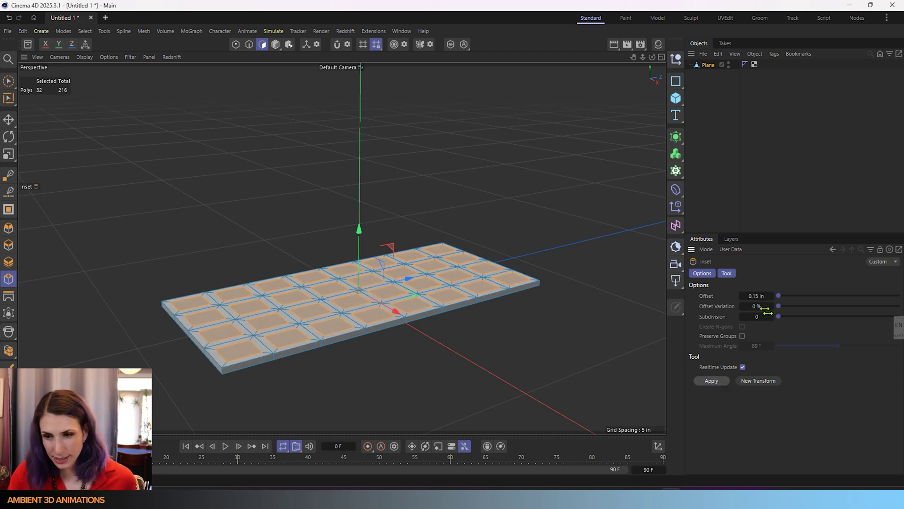
Undo the last inset and inset each top polygon by 0.1 in
key("ctrl+z")
left_click(756, 296)
key("BackSpace")
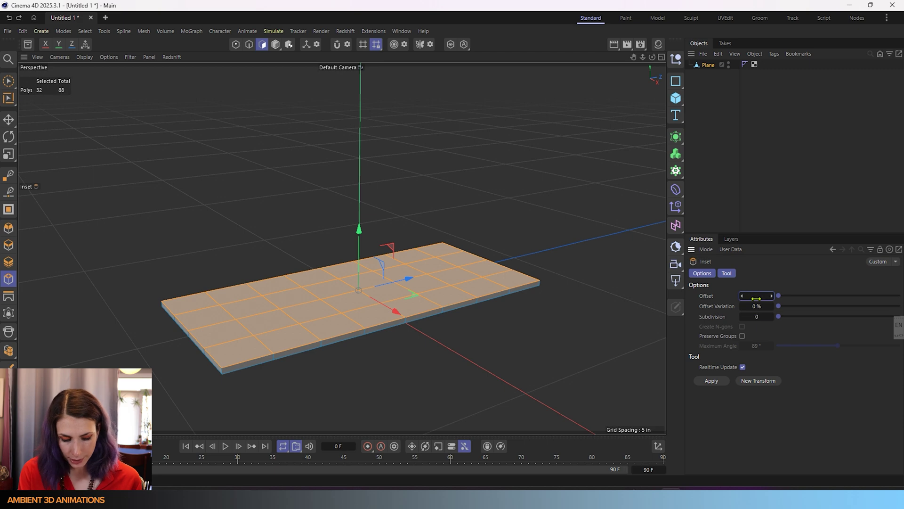
type("0.1")
key("Return")
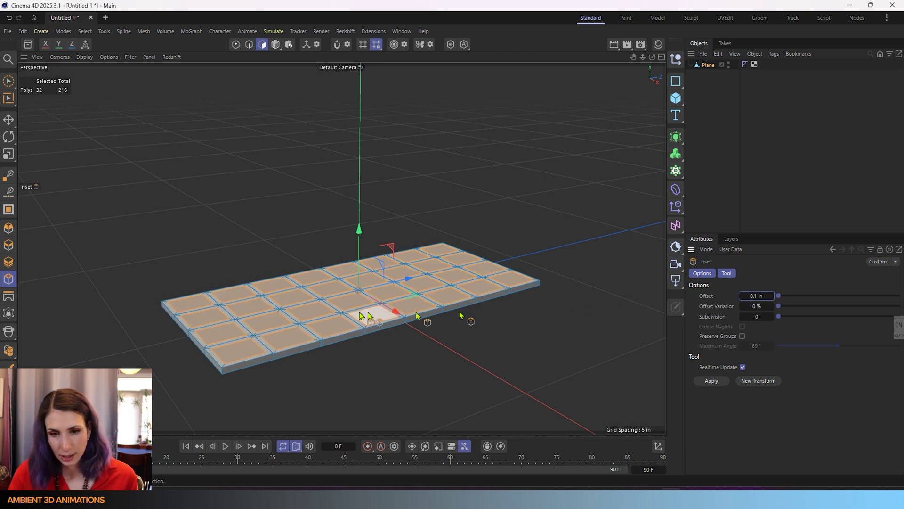
scroll(361, 330, "up", 6)
left_click_drag(361, 350, 371, 329, "alt")
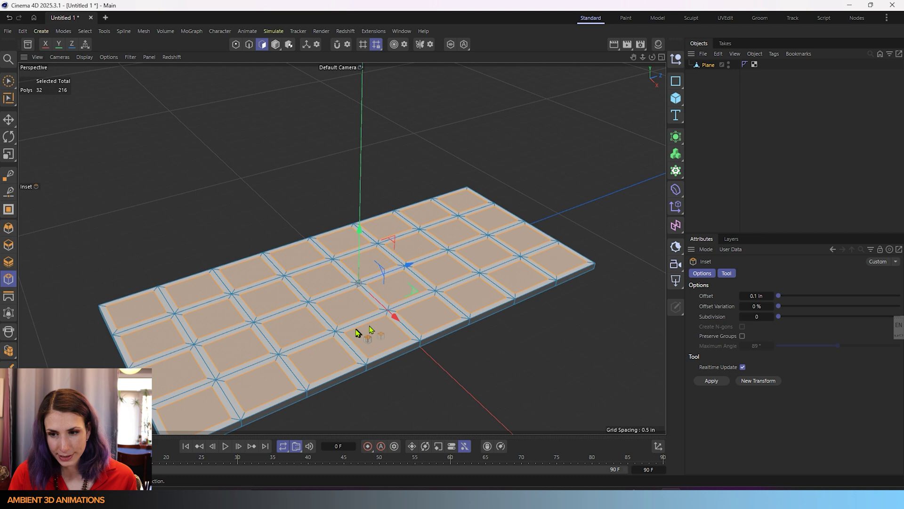
Set the inset offset of the top polygons to 0.05 in
left_click(758, 295)
key("BackSpace")
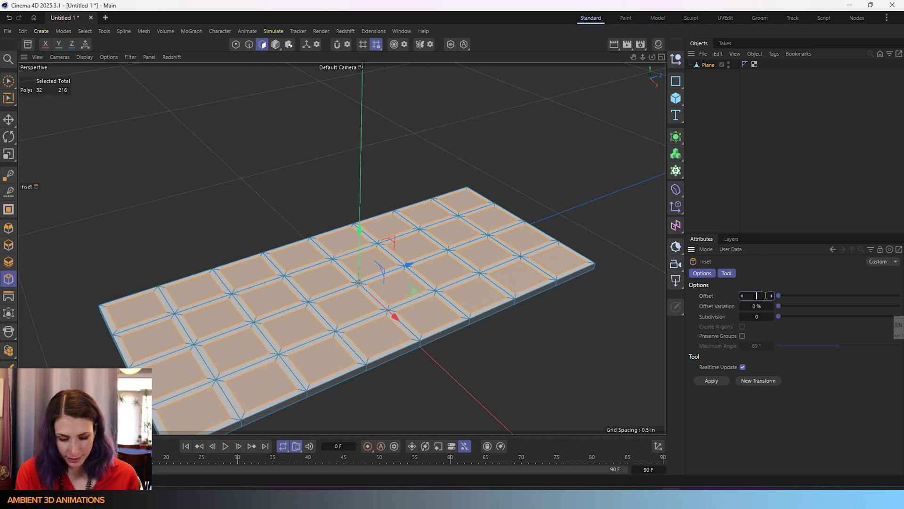
type(".05")
key("Return")
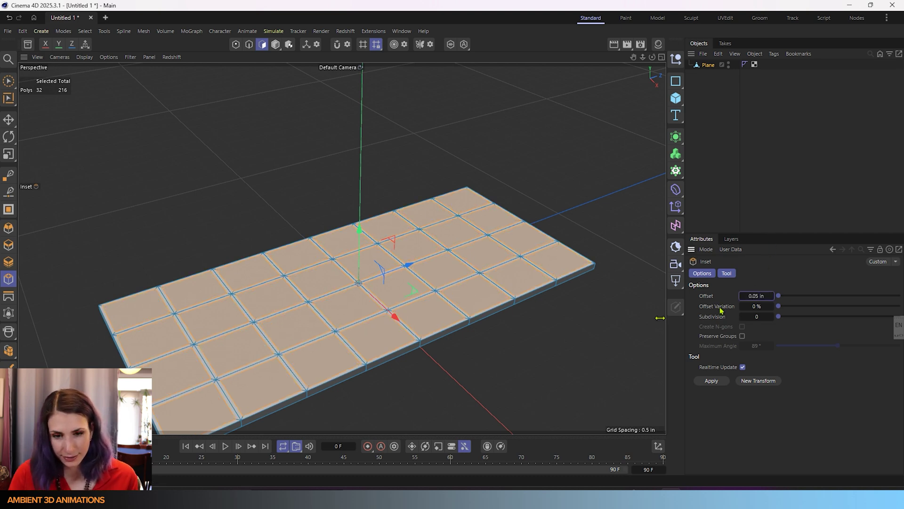
left_click_drag(424, 347, 438, 313, "alt")
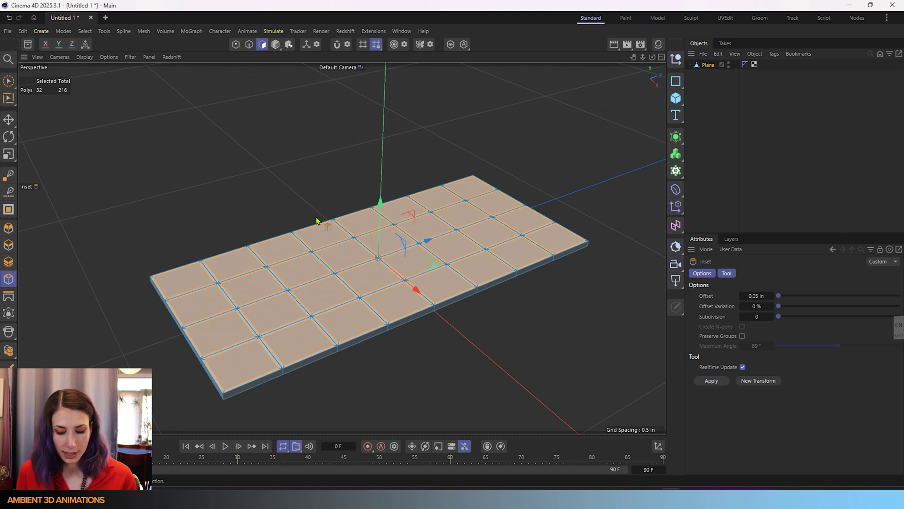
Extrude each inset polygon individually by 0.2 in, with Preserve Groups and Create Caps turned off
key("m")
key("t")
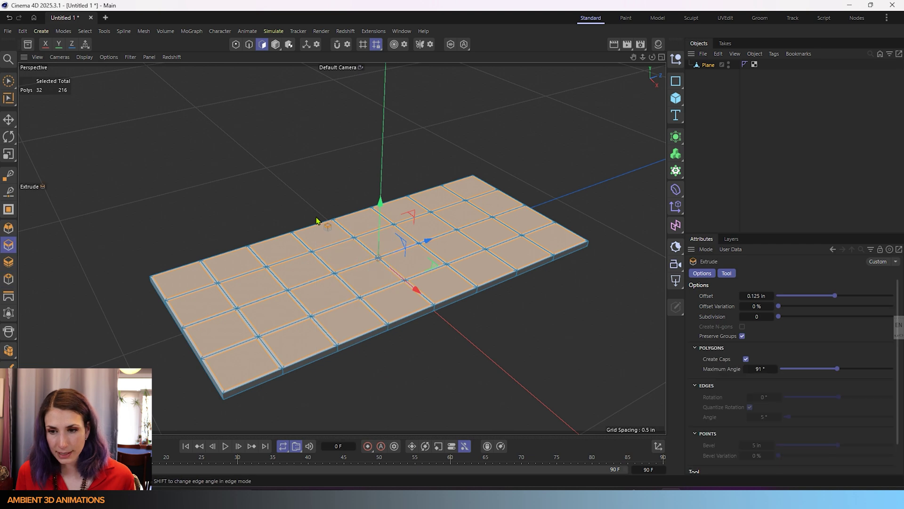
left_click(742, 336)
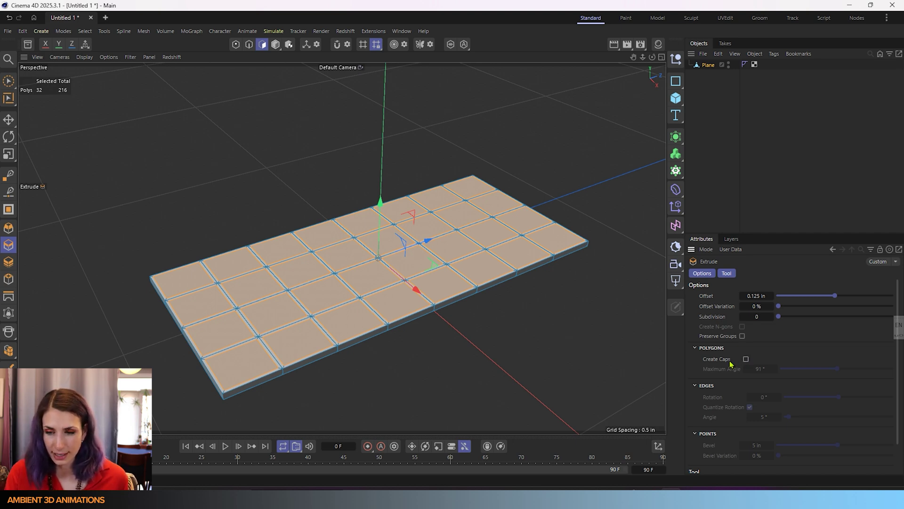
double_click(756, 296)
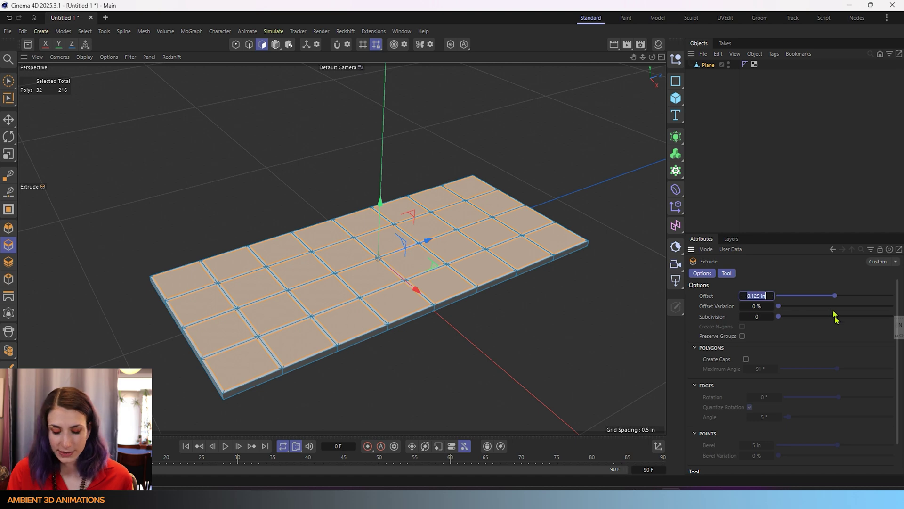
key("BackSpace")
type(".2")
key("Return")
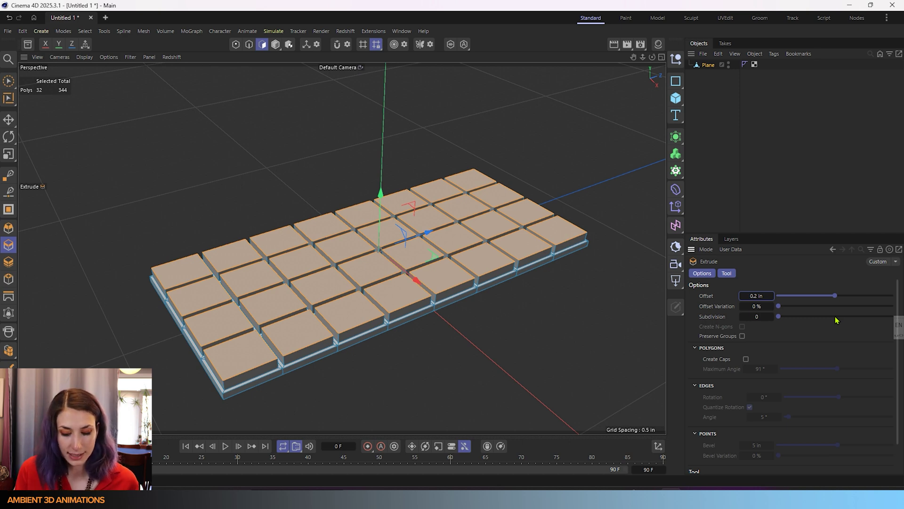
Taper the raised blocks by scaling their top polygons to 75% with Normal Scale
key("m")
key("minus")
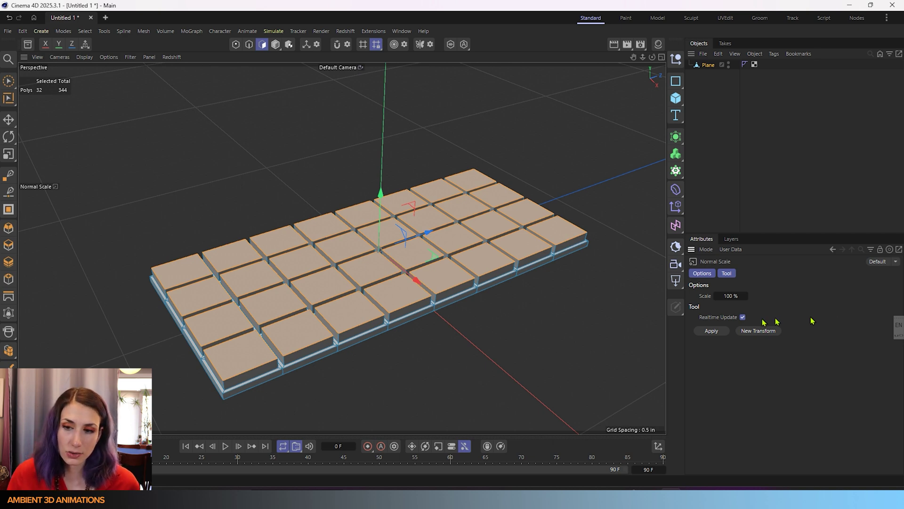
left_click(733, 295)
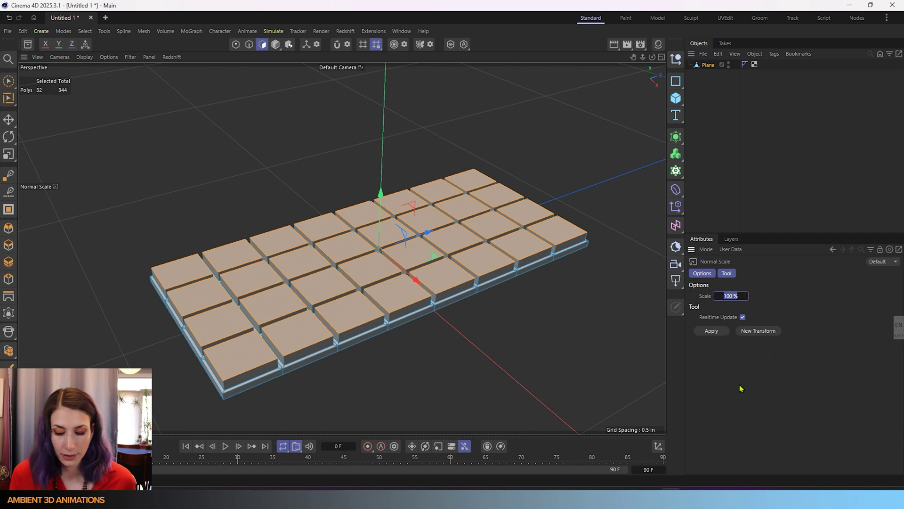
key("BackSpace")
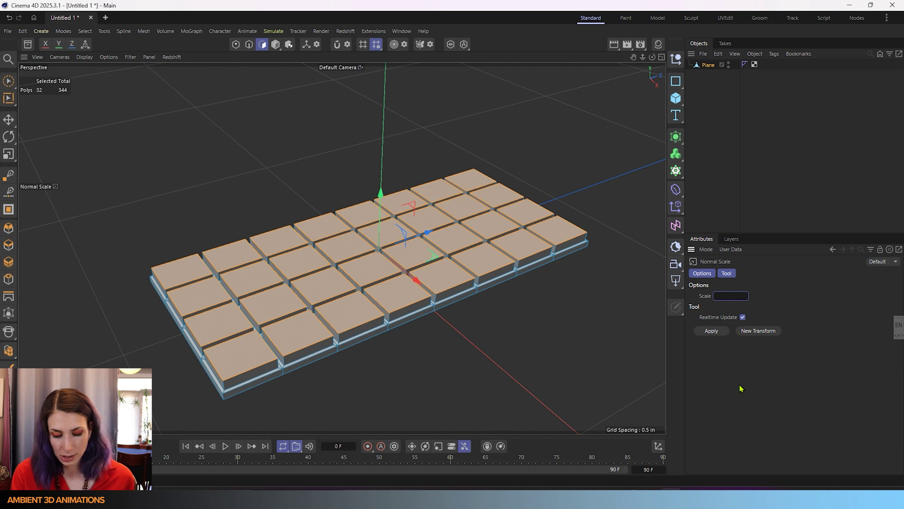
type("75")
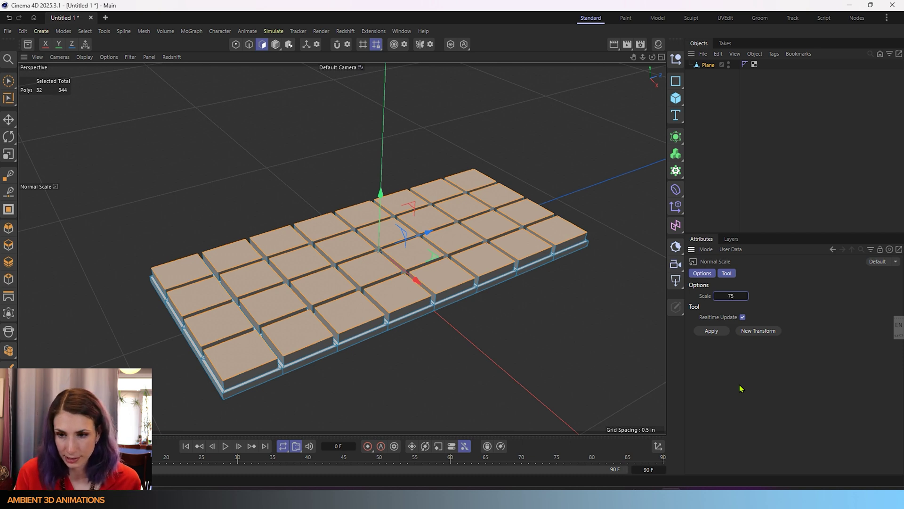
key("Return")
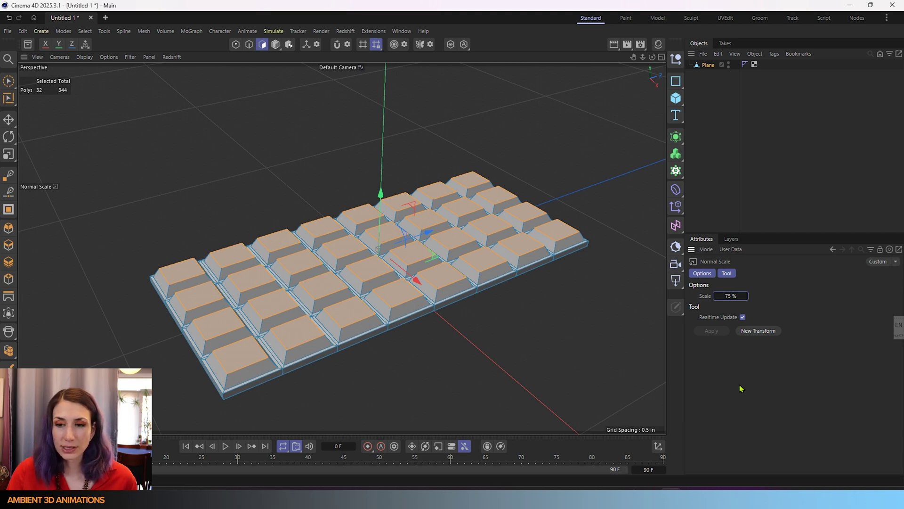
left_click(673, 191)
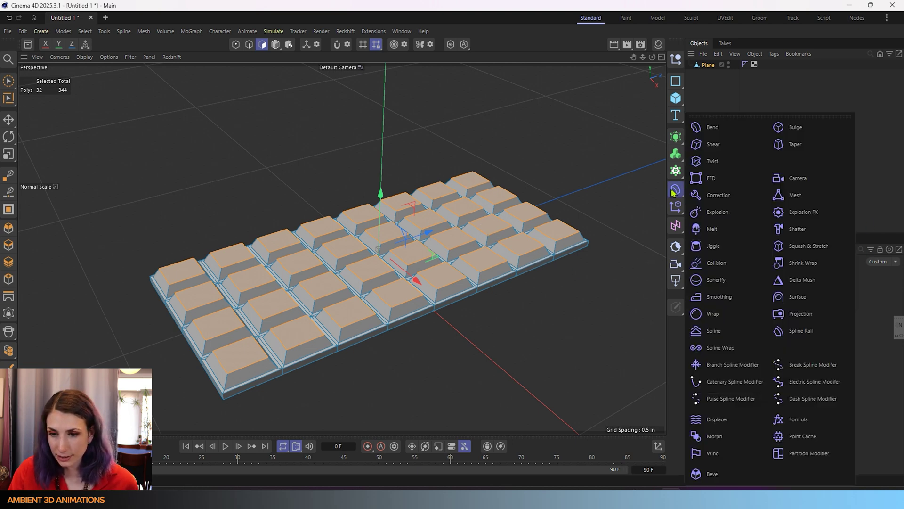
left_click(739, 478)
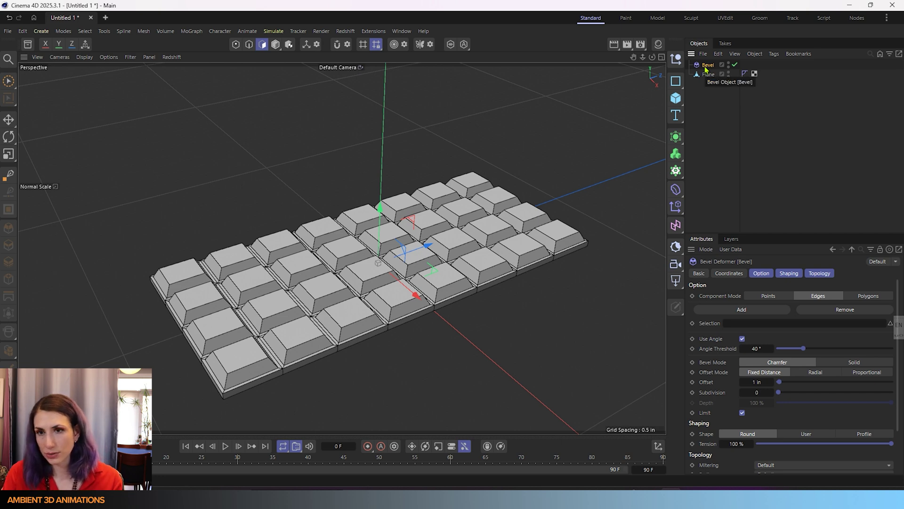
key("Delete")
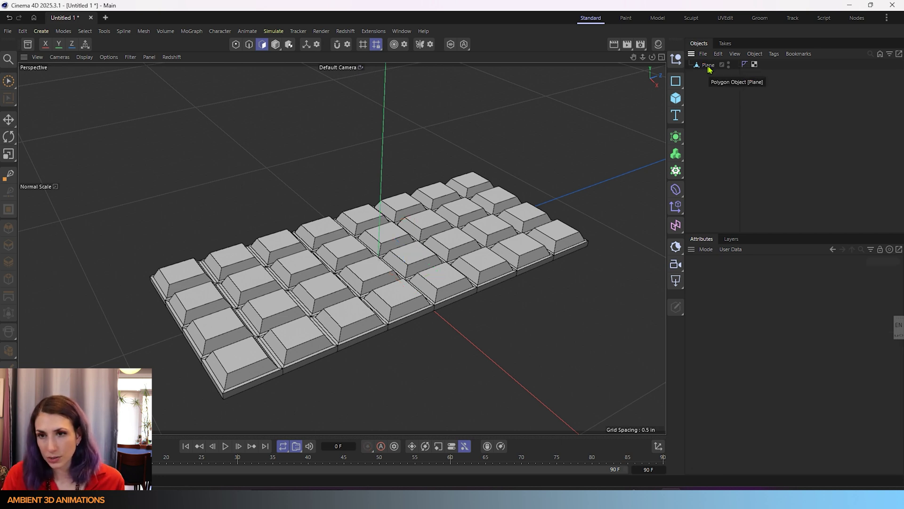
Add a Bevel deformer as a child of the plane and disable it temporarily
left_click(707, 65)
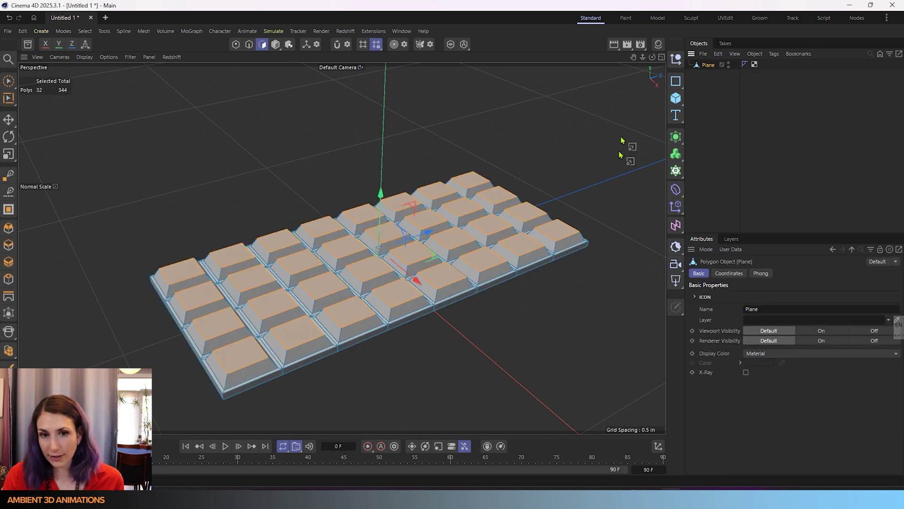
left_click(676, 191)
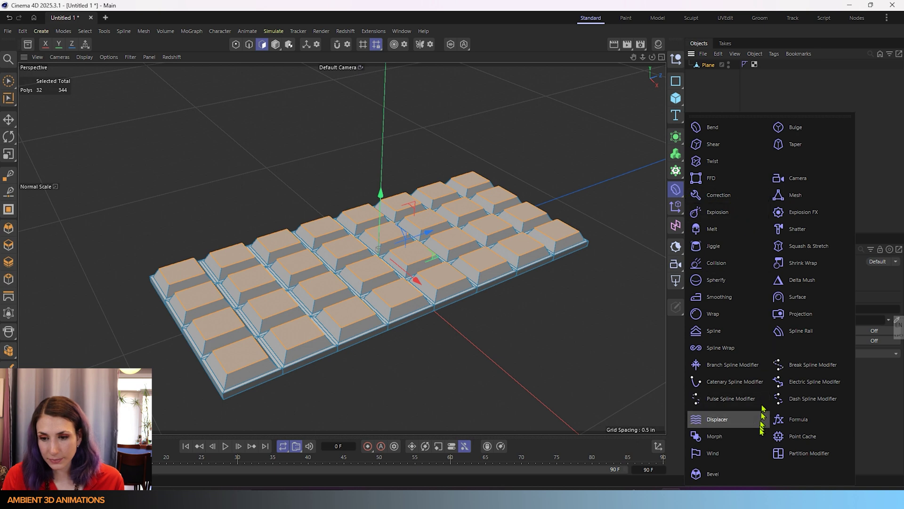
left_click(713, 473)
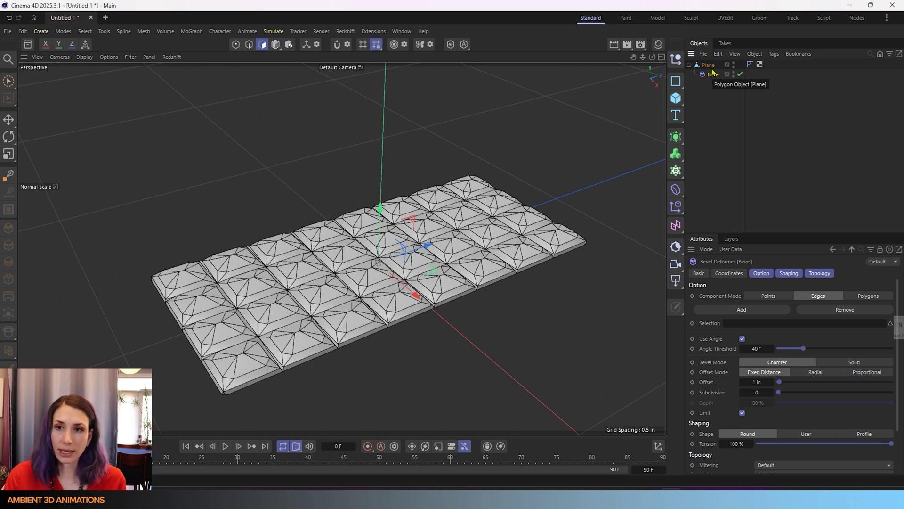
left_click(740, 75)
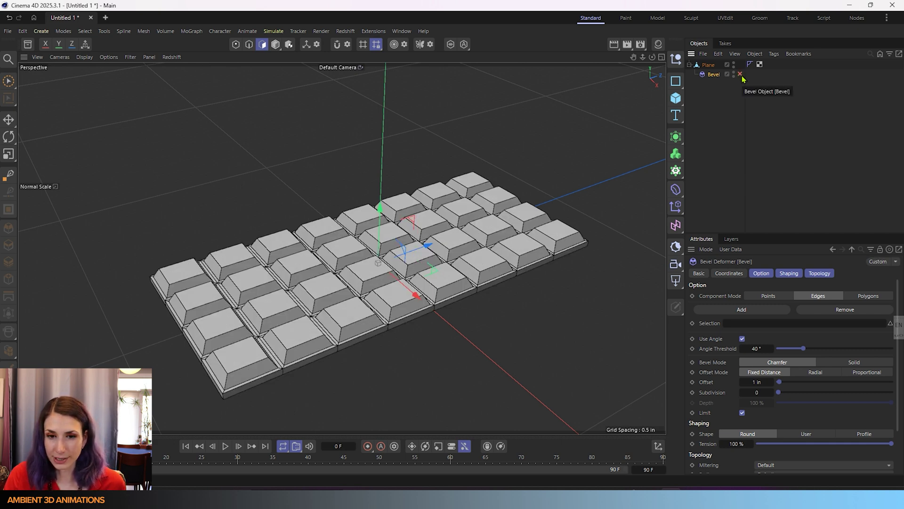
Switch to edge editing and rename the plane object as Chocolate
left_click(251, 46)
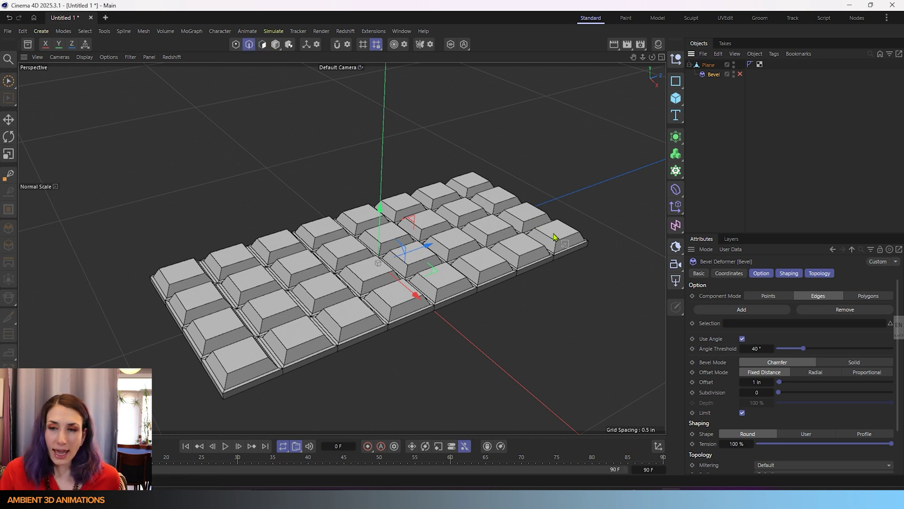
left_click(719, 67)
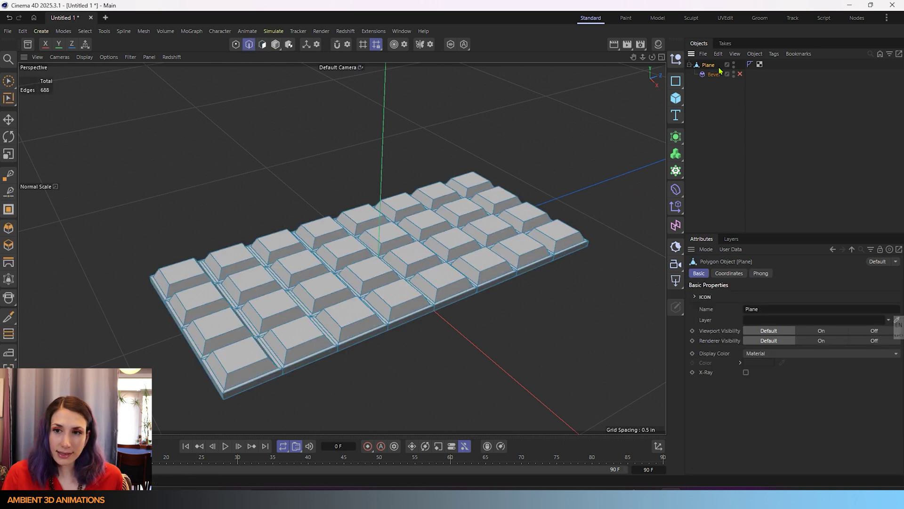
double_click(712, 66)
key("BackSpace")
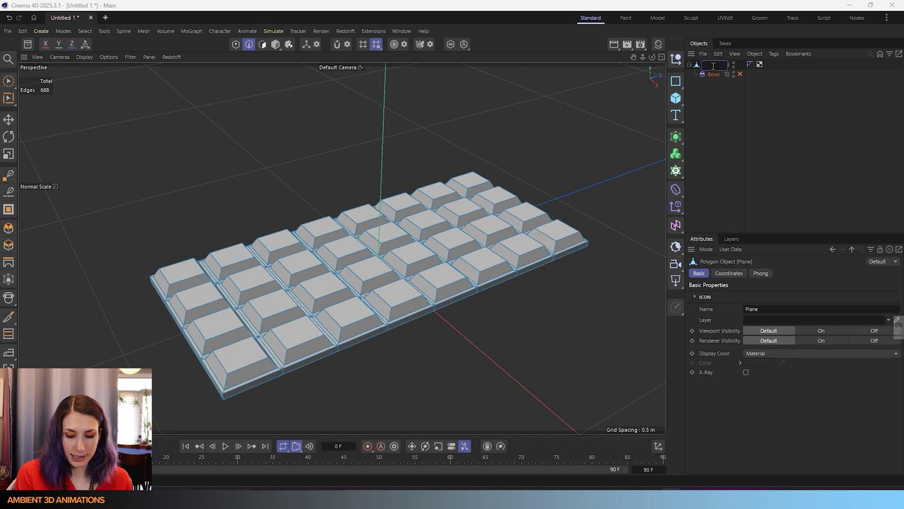
type("Choco")
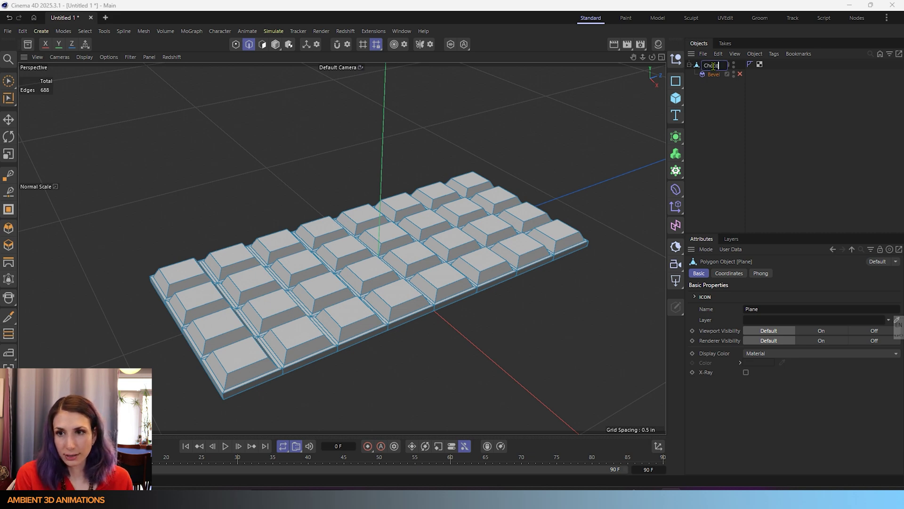
type("late")
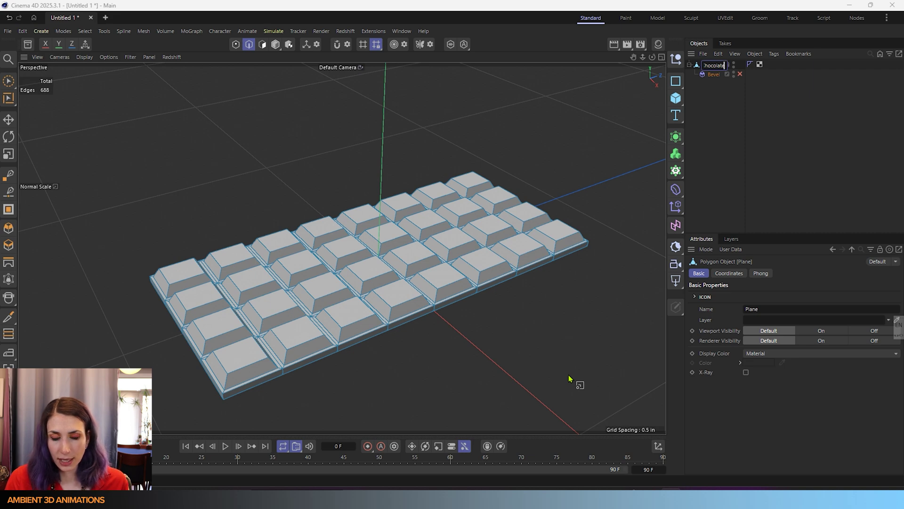
Brush-select the top and slanted edges of all raised blocks in the Right view, with Visible Only off and brush size 25
left_click(10, 81)
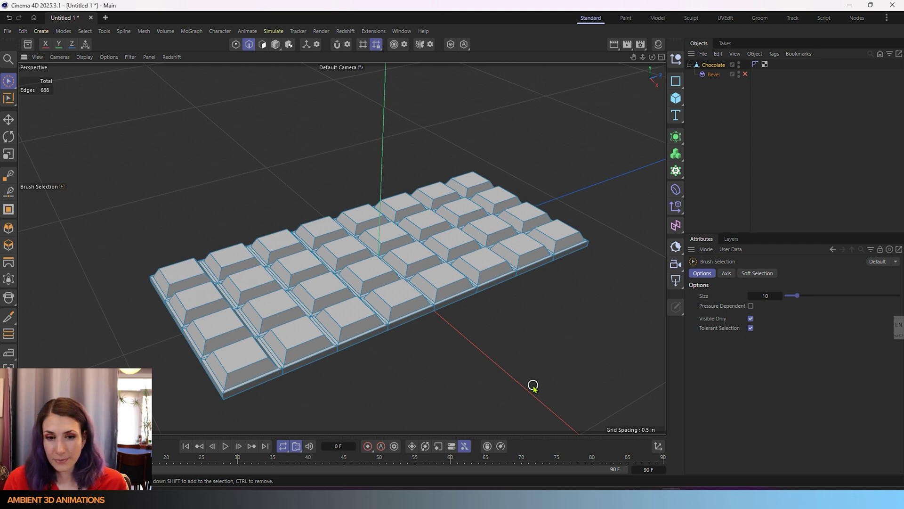
middle_click(279, 145)
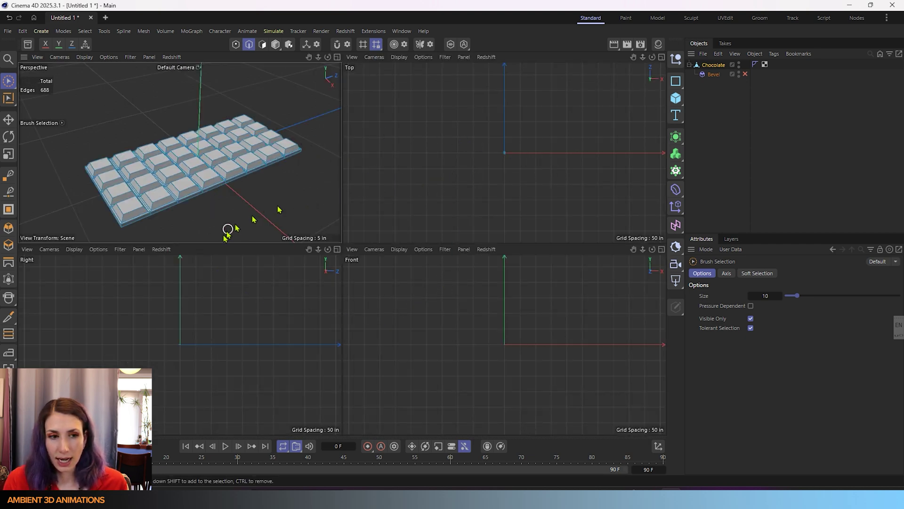
scroll(180, 342, "up", 5)
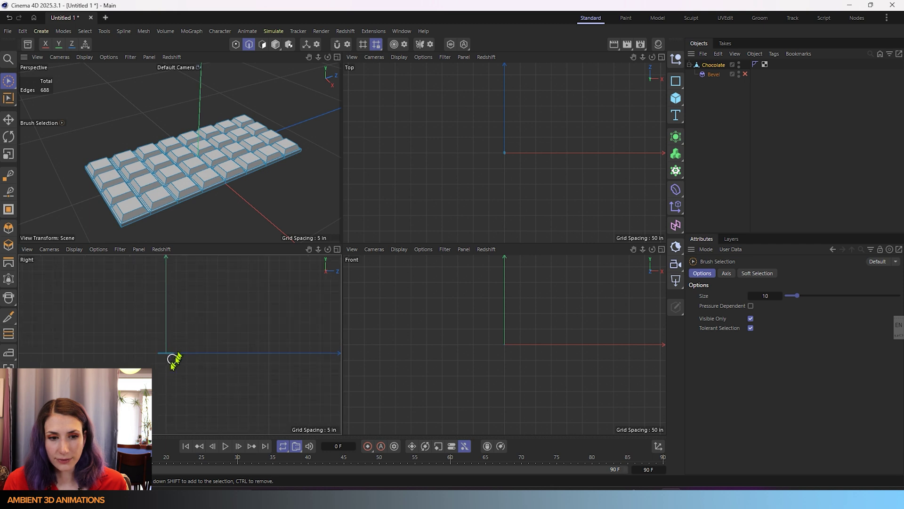
scroll(137, 319, "up", 6)
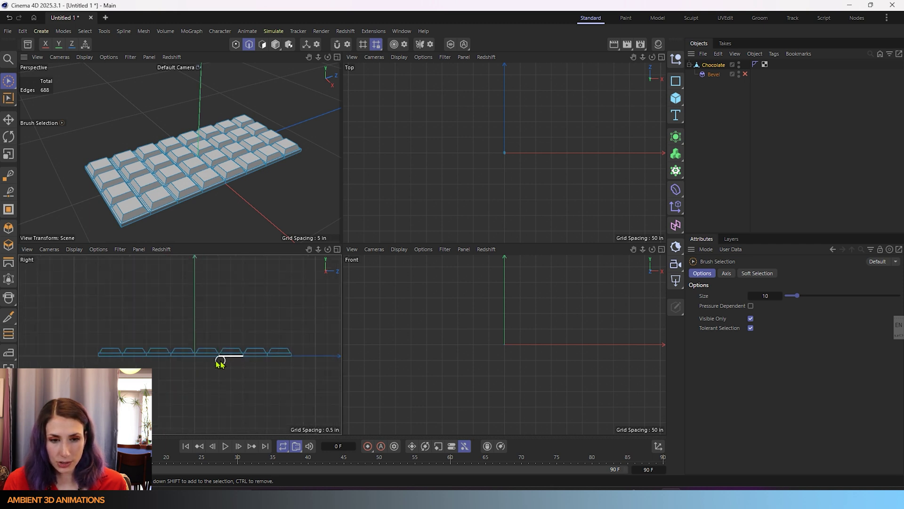
middle_click(211, 319)
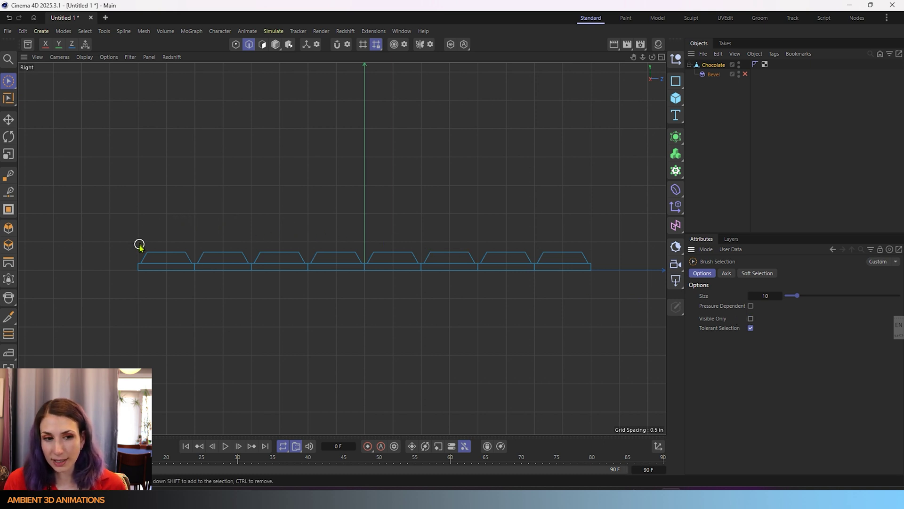
mouse_move(105, 238)
middle_mouse_down()
mouse_move(159, 206)
mouse_move(153, 214)
middle_mouse_up()
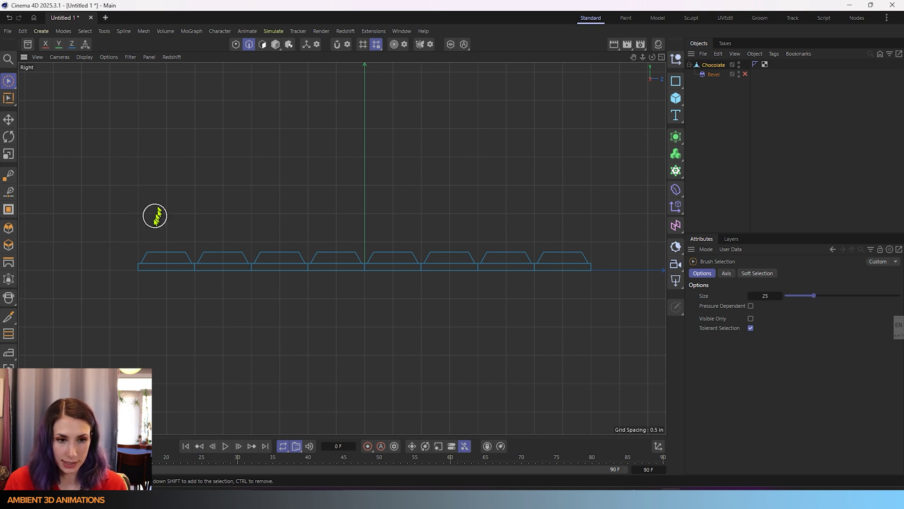
left_click_drag(137, 244, 610, 246)
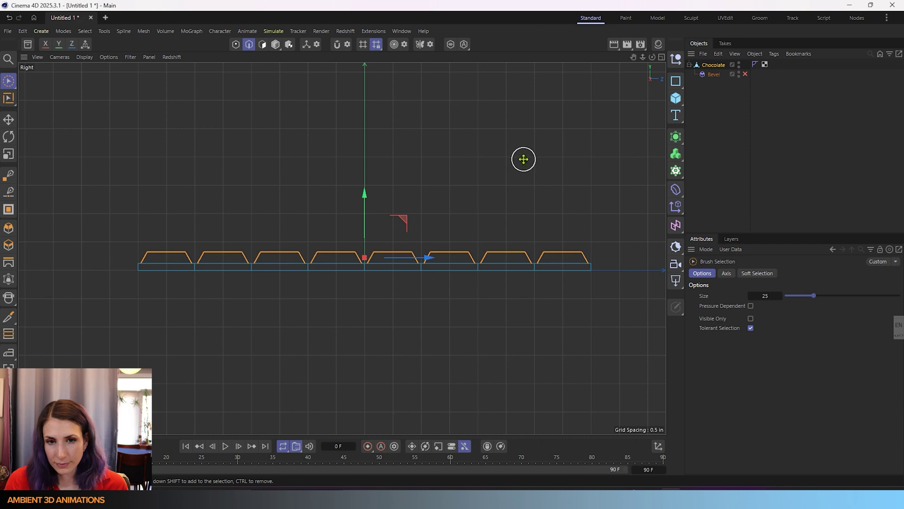
Add the base edge loops of the first five blocks in the front row to the selection with Loop Selection
middle_click(523, 159)
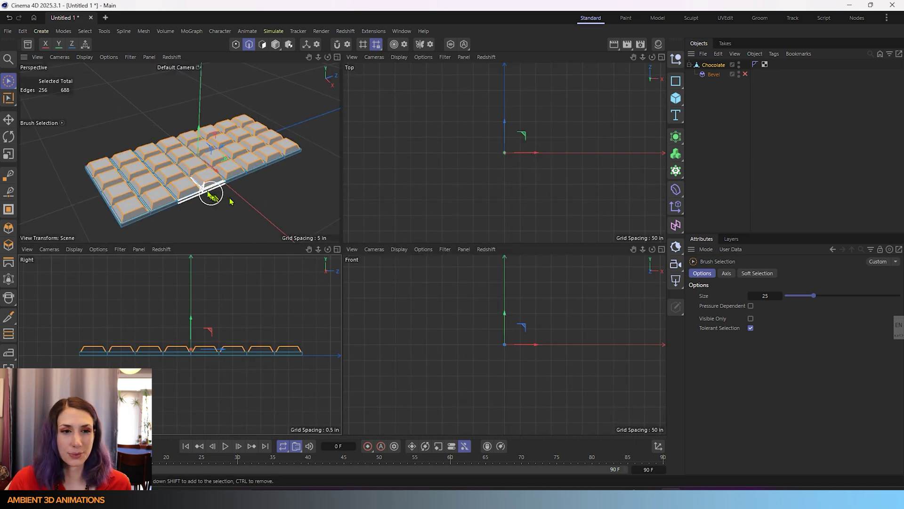
middle_click(123, 121)
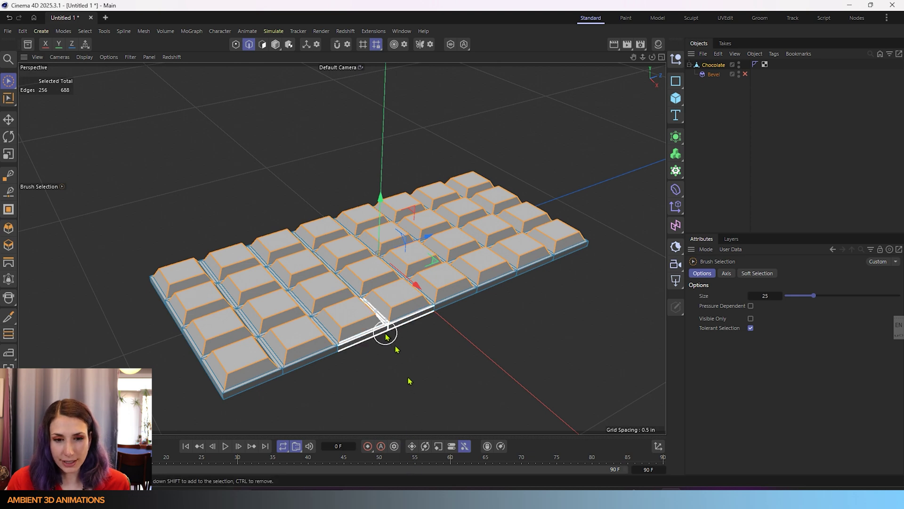
scroll(259, 398, "up", 2)
scroll(259, 398, "up", 3)
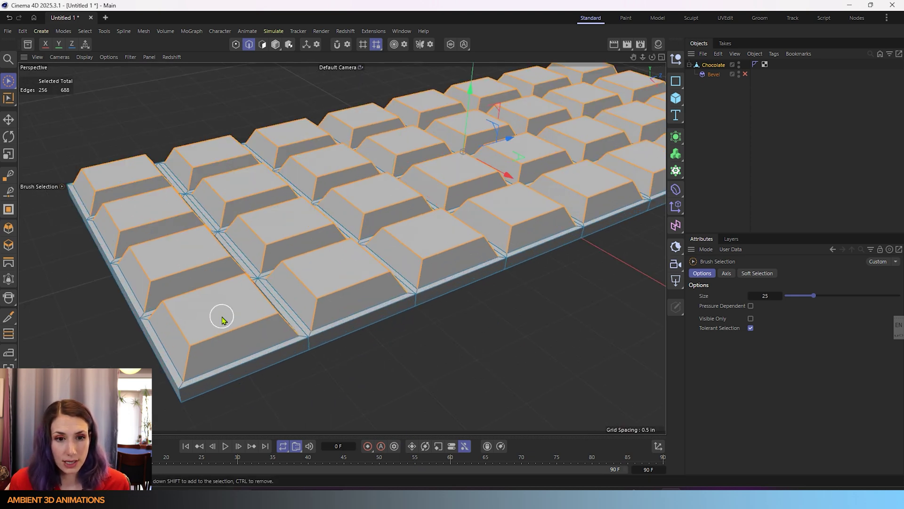
key("u")
key("l")
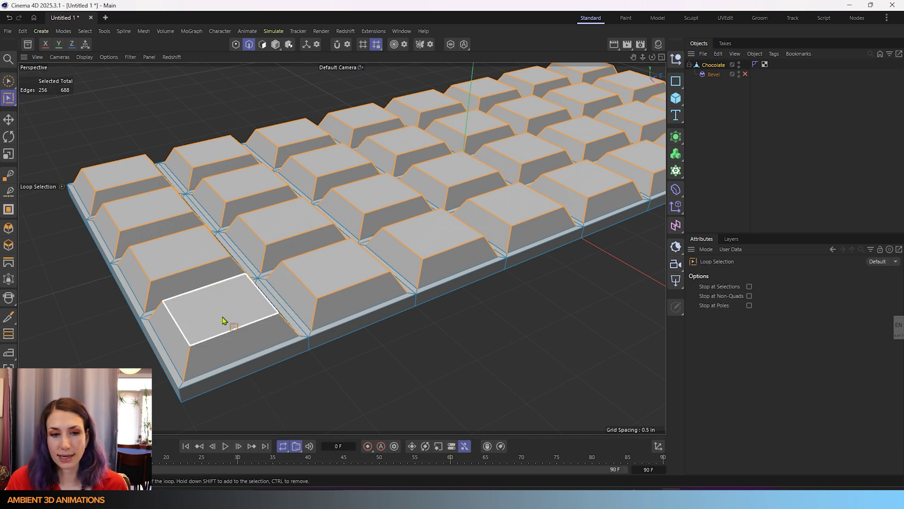
left_click(225, 364, "shift")
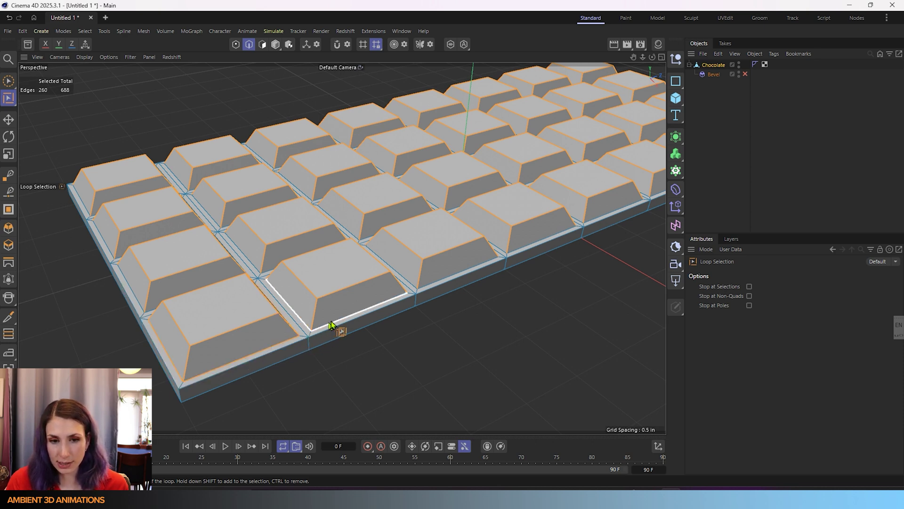
left_click(433, 283, "shift")
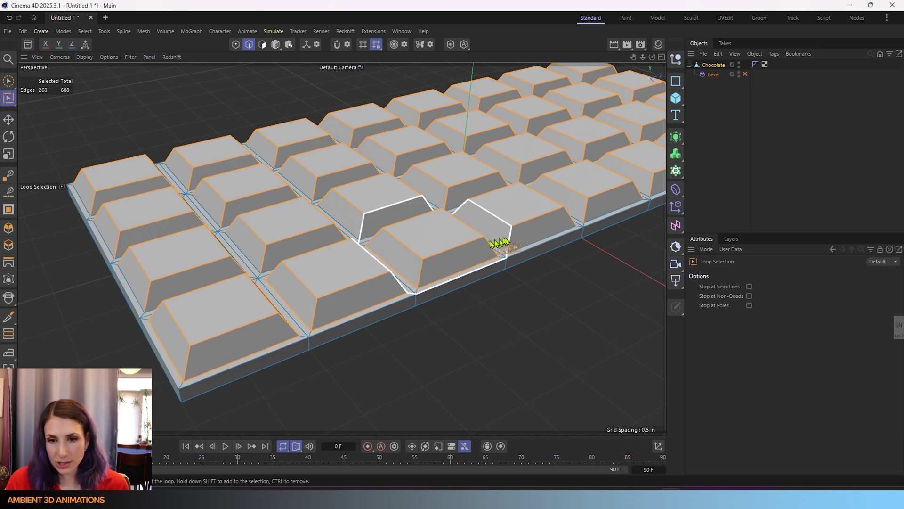
left_click(527, 230, "ctrl")
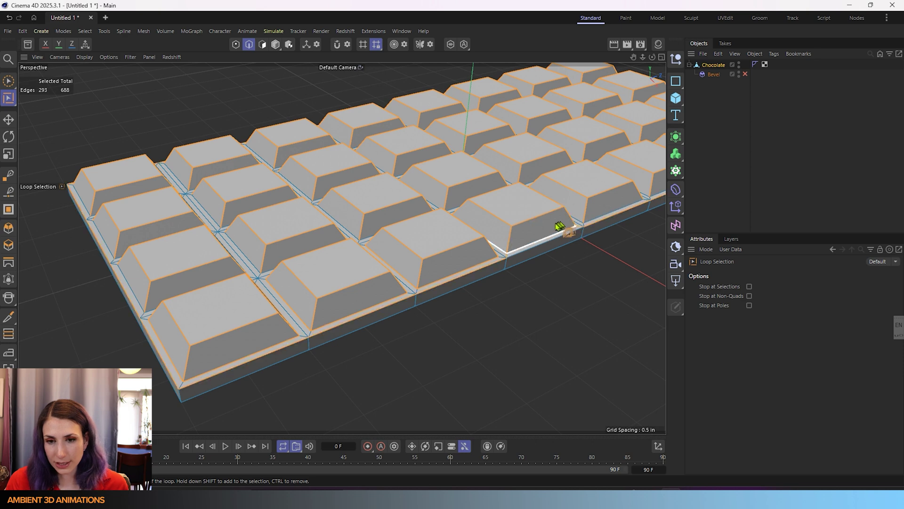
left_click(531, 240, "shift")
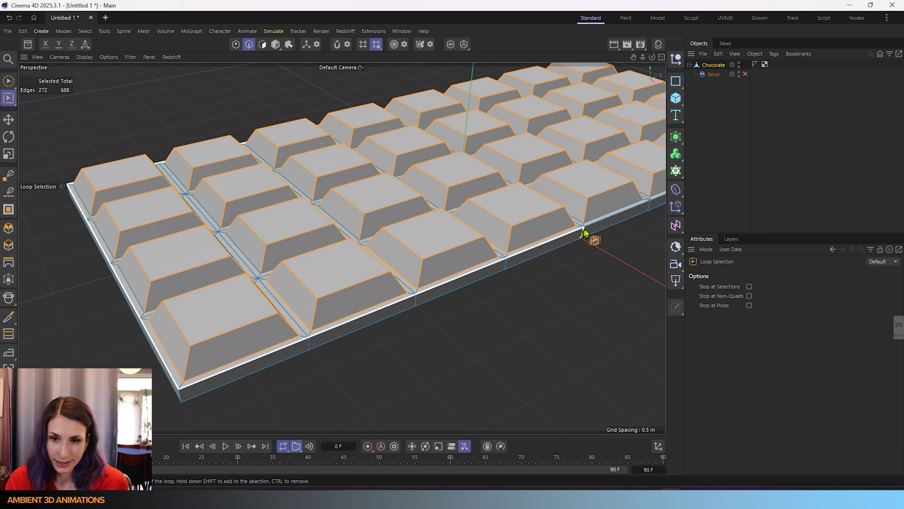
left_click(601, 210, "shift")
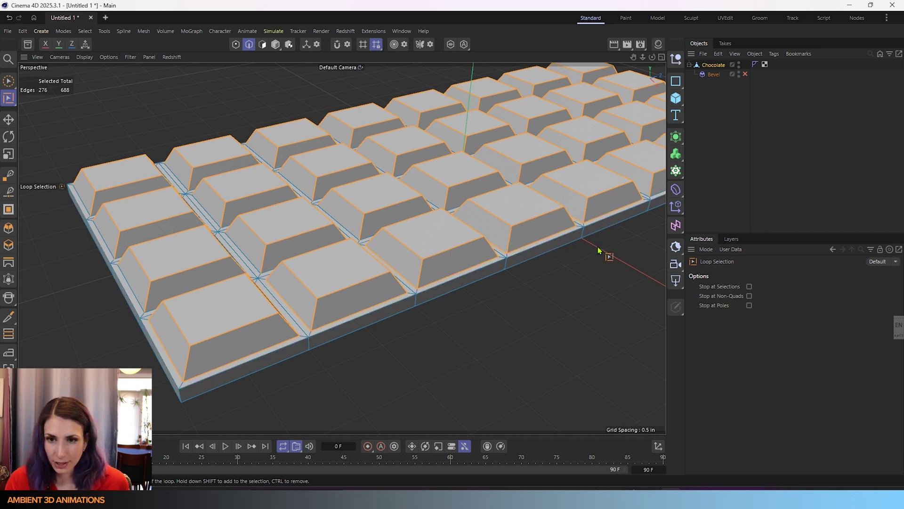
Add the base edge loops of all remaining blocks to the edge selection
scroll(601, 254, "down", 3)
left_click_drag(598, 254, 378, 303, "alt")
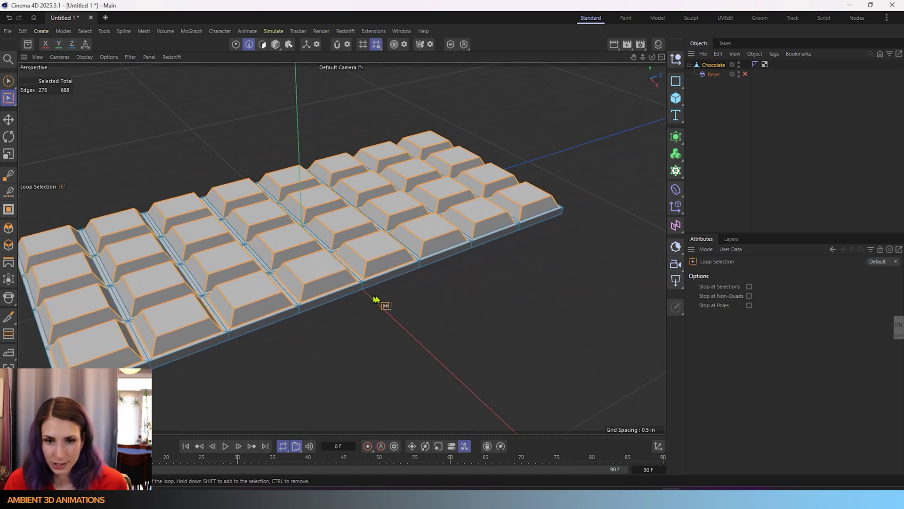
left_click(435, 242, "shift")
left_click(487, 232, "shift")
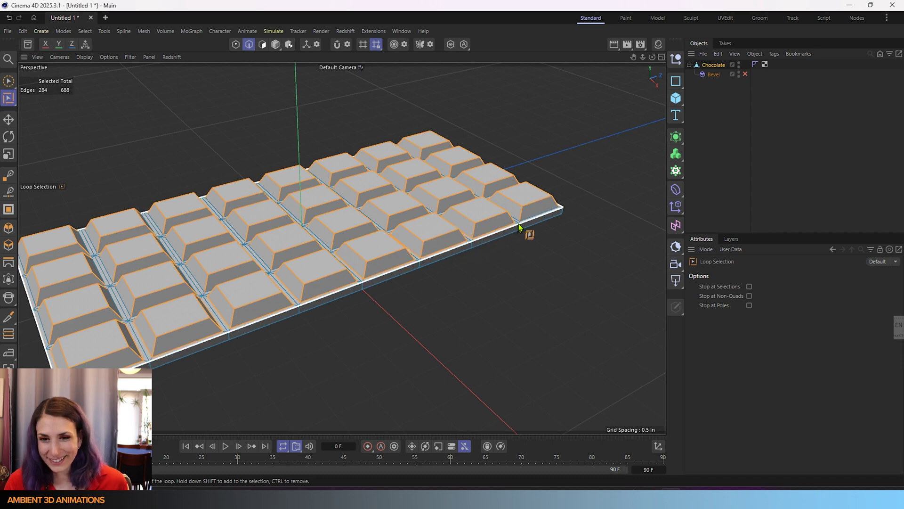
left_click(533, 210, "shift")
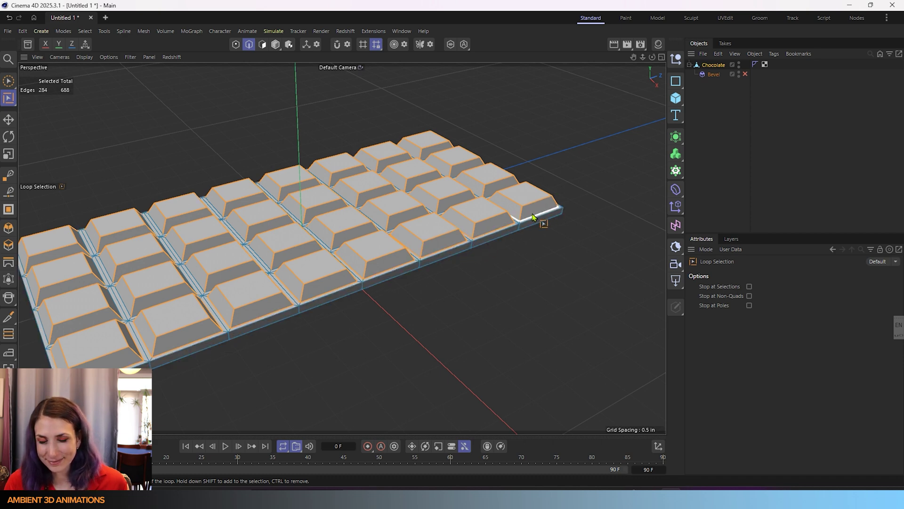
left_click(494, 202, "shift")
left_click_drag(495, 201, 505, 151, "alt")
mouse_move(463, 196)
left_mouse_down("shift")
mouse_move(182, 303)
mouse_move(96, 275)
mouse_move(479, 143)
mouse_move(383, 125)
mouse_move(256, 151)
mouse_move(197, 188)
mouse_move(155, 191)
mouse_move(125, 217)
mouse_move(416, 254)
left_mouse_up("shift")
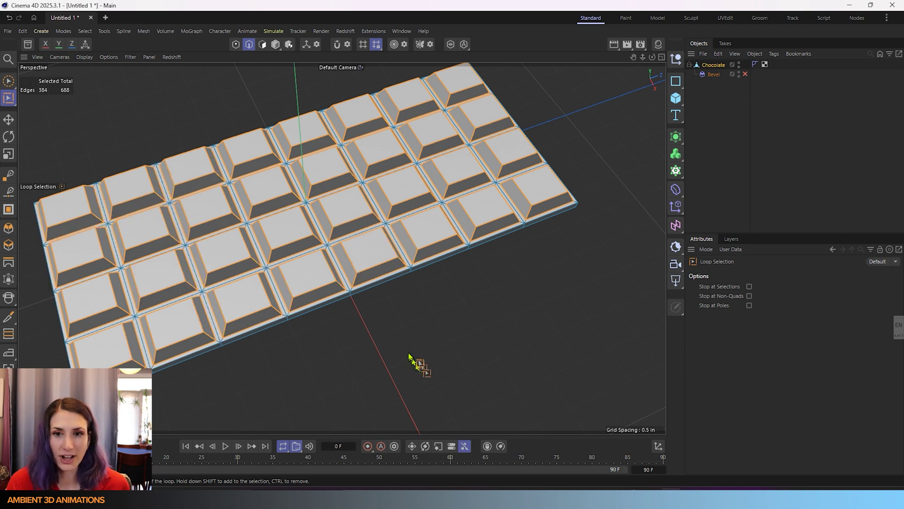
Add the upper and lower outer perimeter edge loops of the bar's base to the selection
left_click_drag(414, 363, 412, 313, "alt")
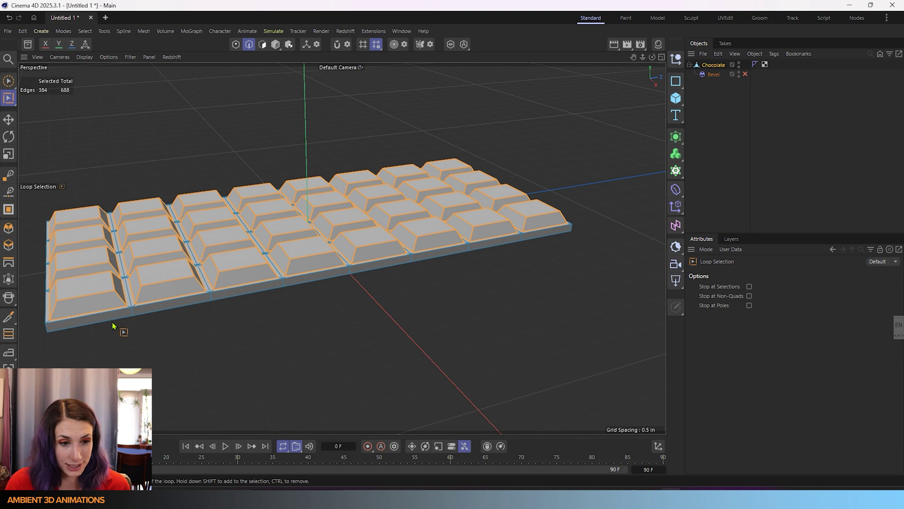
scroll(91, 325, "up", 4)
middle_click_drag(226, 357, 590, 333, "alt")
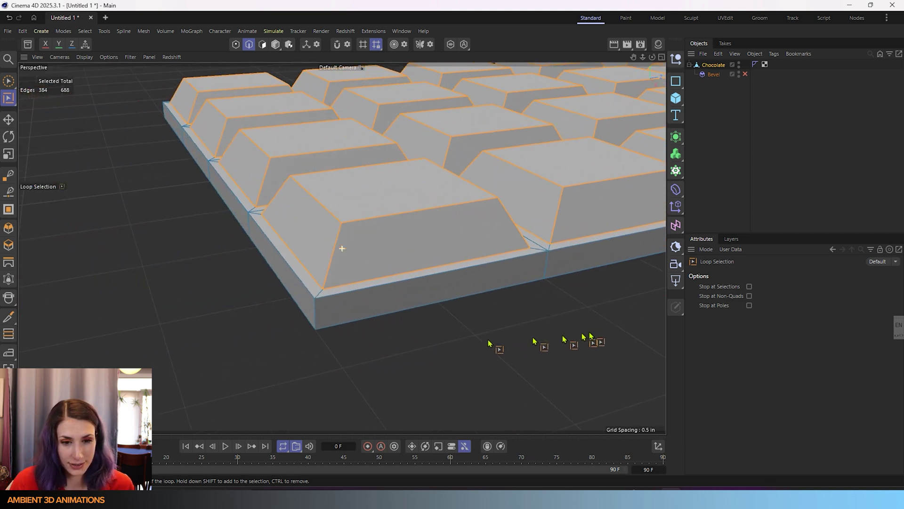
left_click(378, 296, "shift")
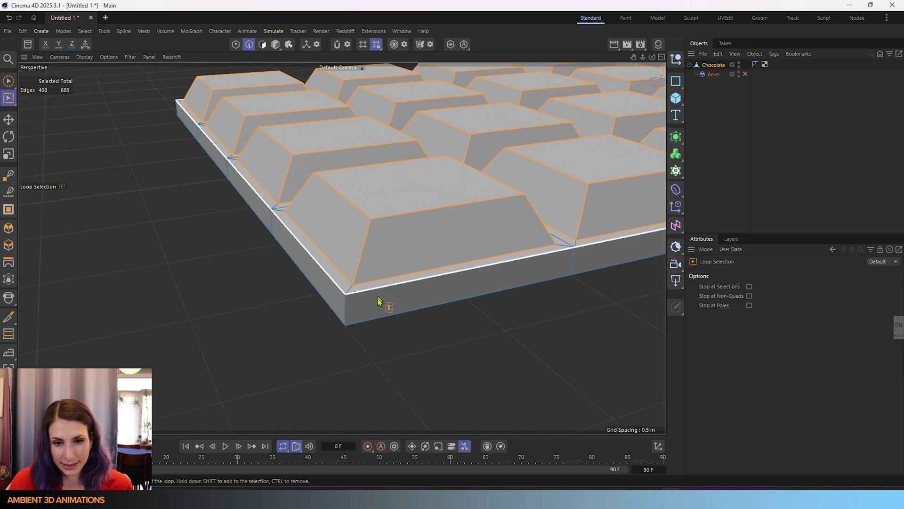
left_click_drag(371, 376, 375, 308, "alt")
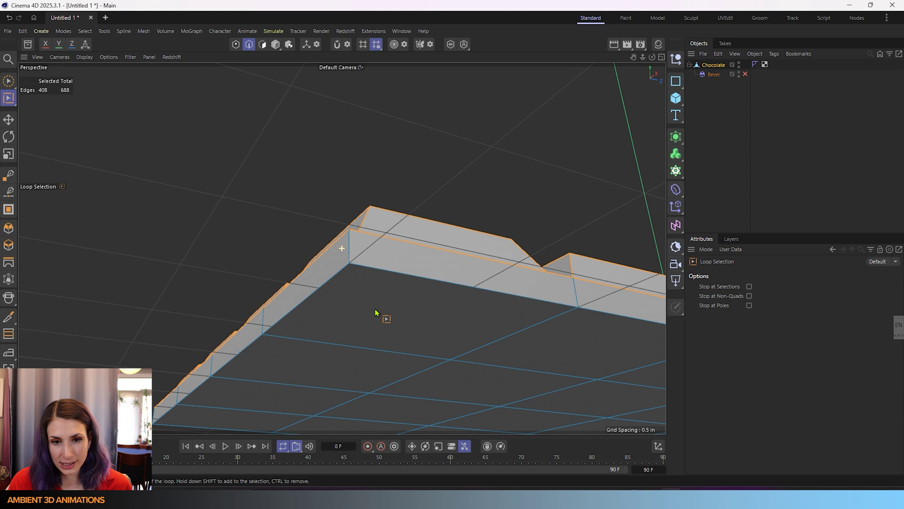
left_click(379, 274, "shift")
left_click_drag(378, 273, 328, 331, "alt")
scroll(328, 331, "down", 3)
left_click_drag(386, 310, 341, 313, "alt")
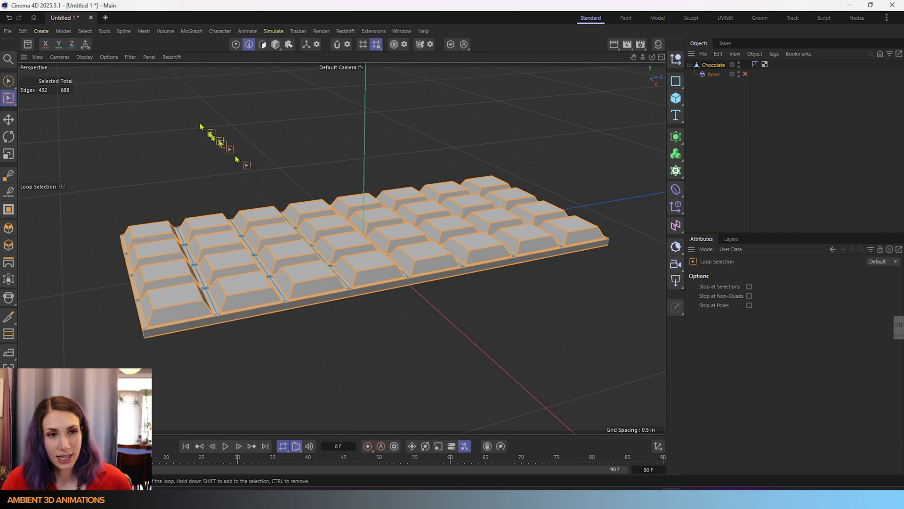
Store the selected edges as a selection tag and assign it as the Selection of the enabled Bevel deformer
left_click(86, 31)
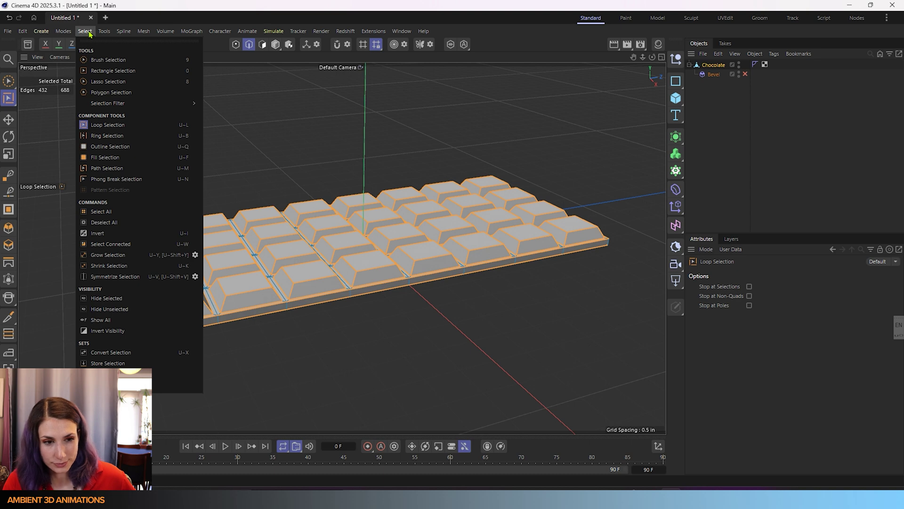
left_click(116, 363)
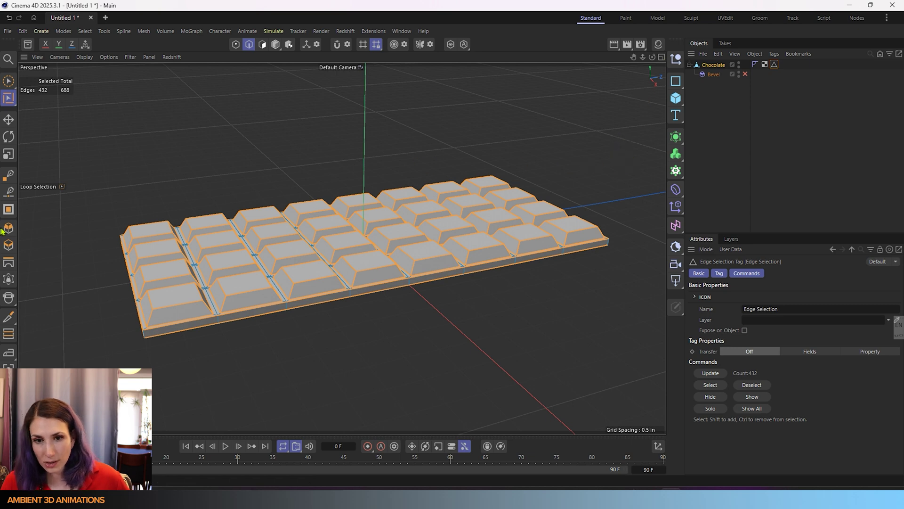
left_click(746, 74)
left_click(713, 74)
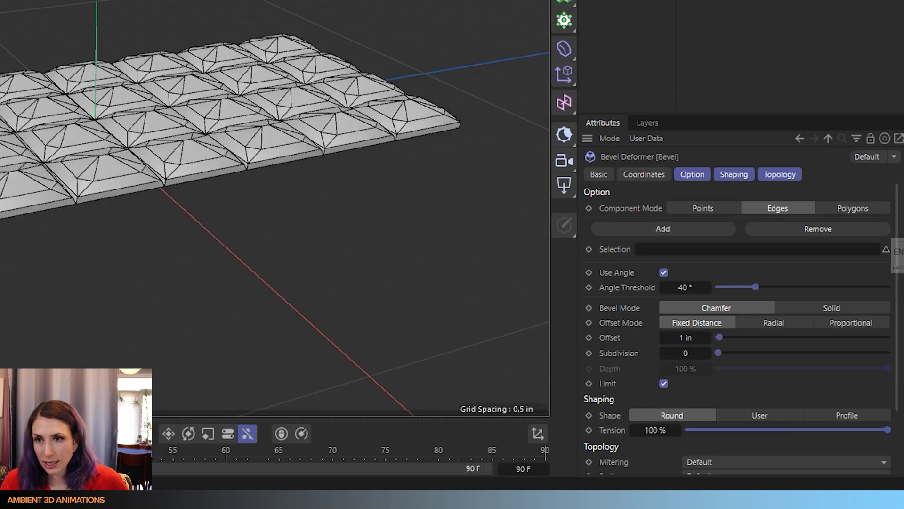
left_click(871, 139)
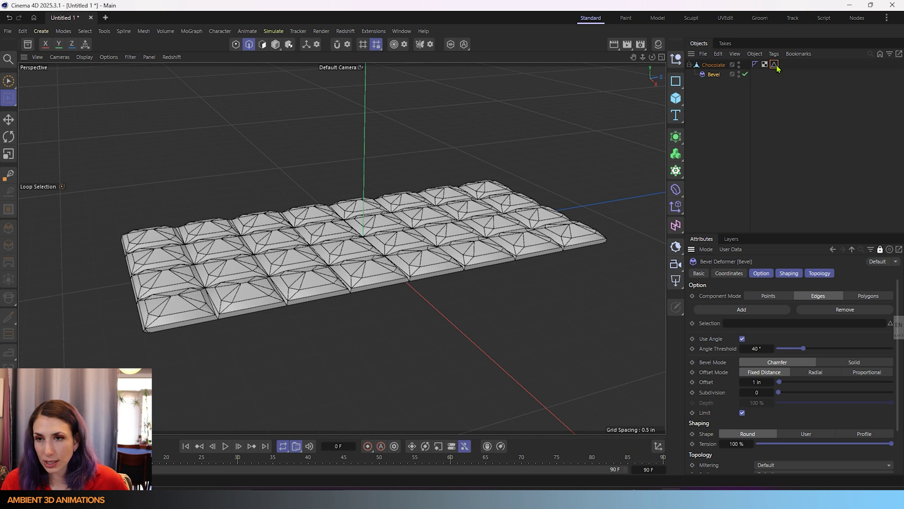
left_click_drag(775, 65, 749, 324)
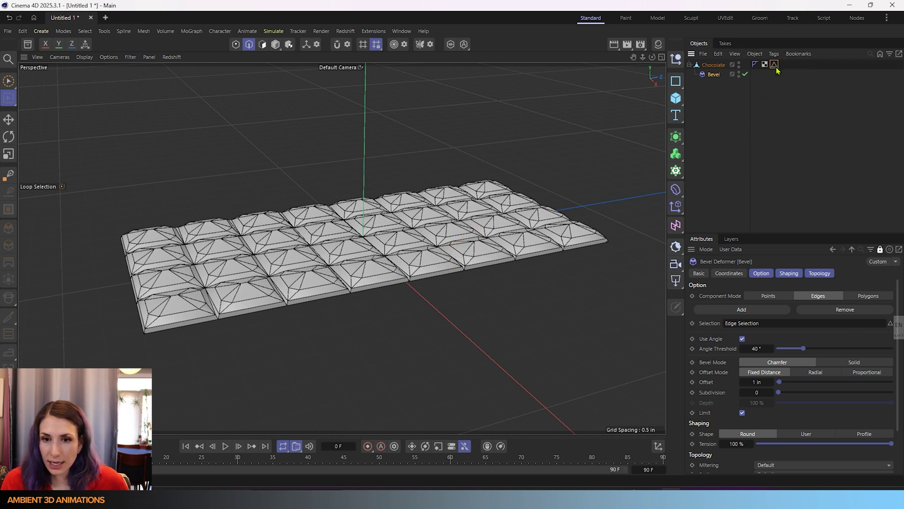
Try a Bevel deformer offset of 0.05 in on the stored edges
scroll(520, 266, "up", 5)
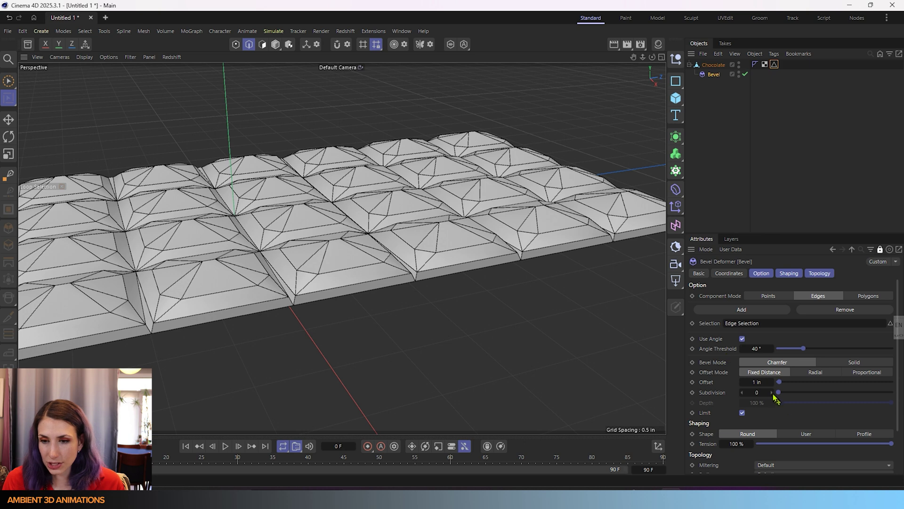
left_click(755, 382)
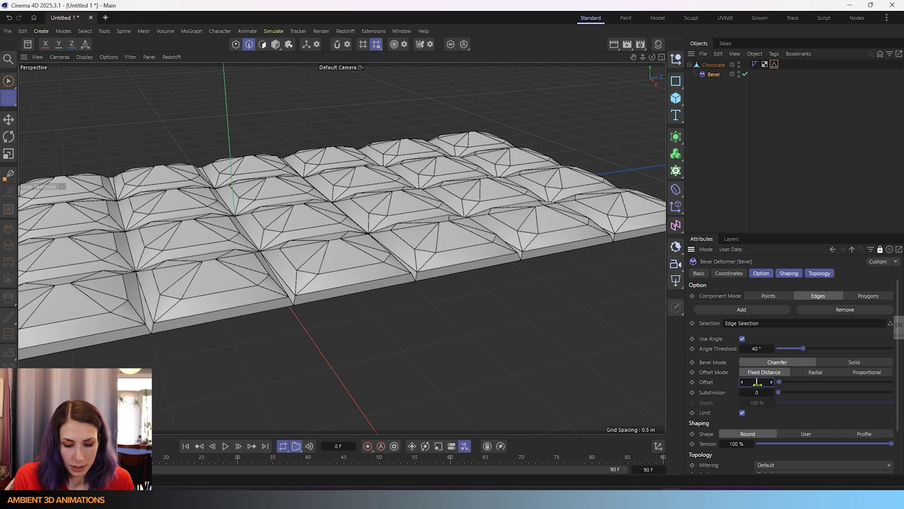
type("0.05")
key("Return")
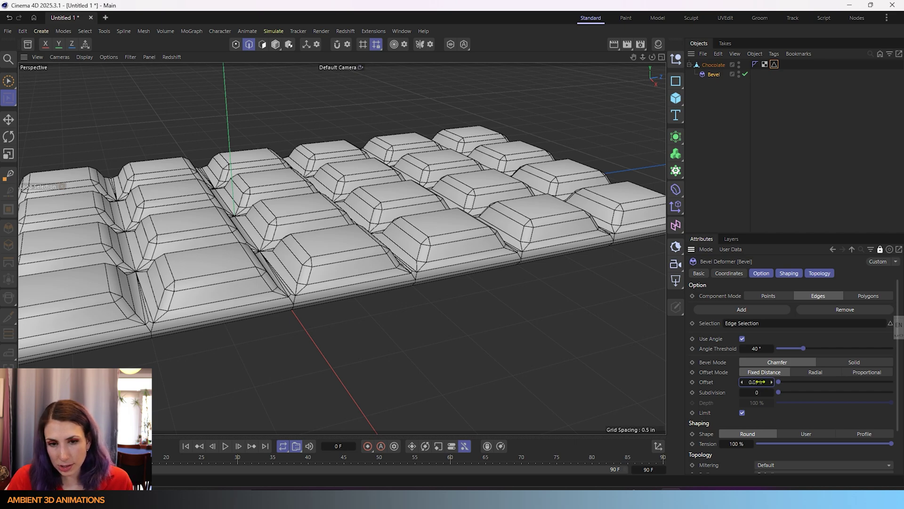
mouse_move(499, 351)
left_mouse_down("alt")
mouse_move(464, 379)
mouse_move(464, 404)
mouse_move(495, 337)
left_mouse_up("alt")
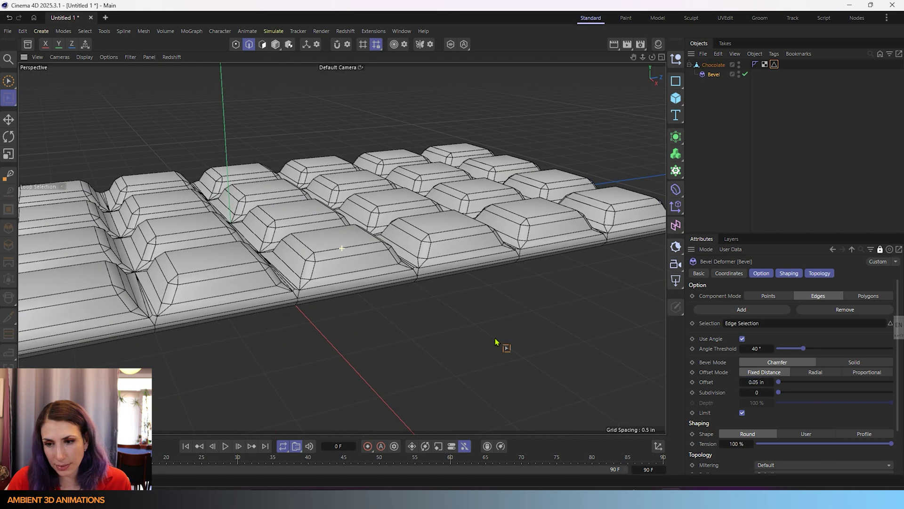
Set the Bevel deformer's offset to 0.01 in
left_click(756, 382)
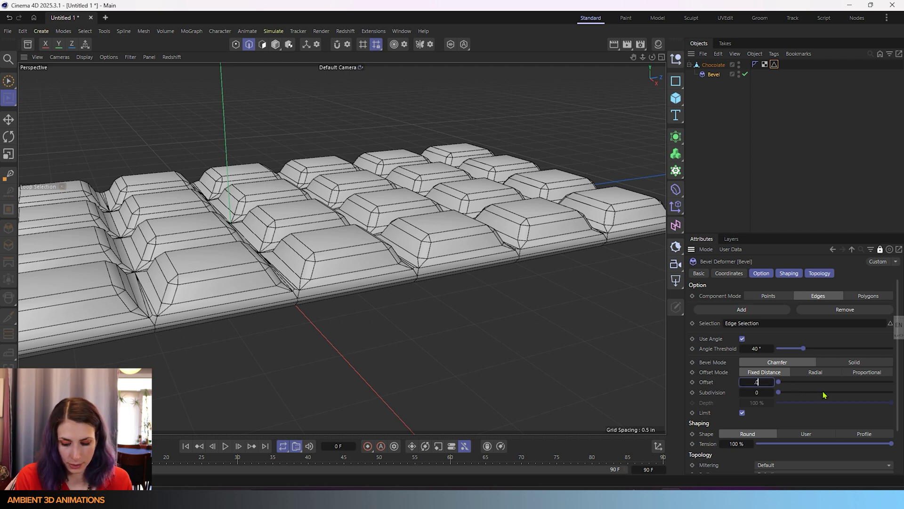
type(".01")
key("Return")
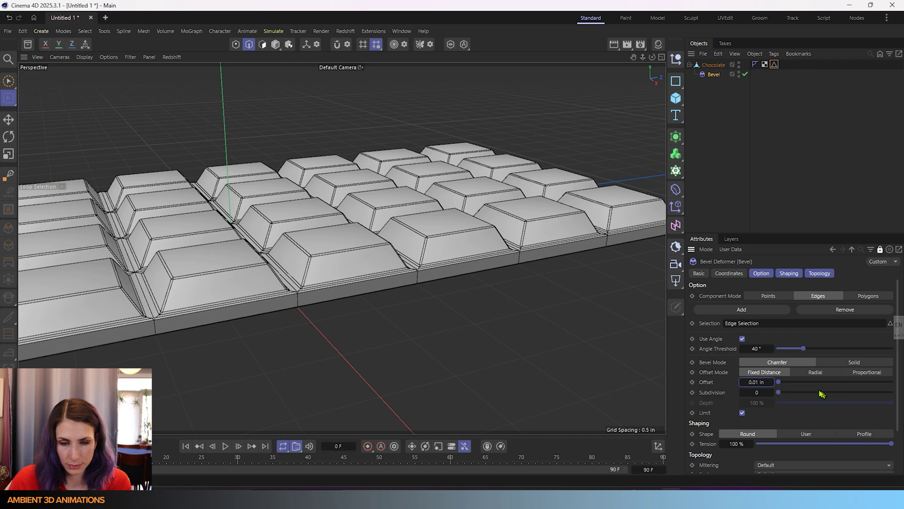
Inspect the beveled block corners up close and set the Bevel deformer's subdivision to 2
scroll(303, 173, "up", 2)
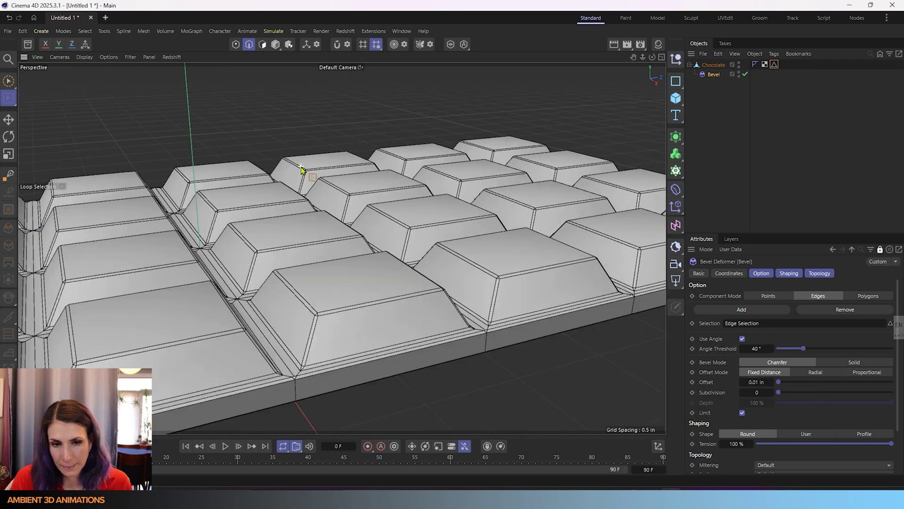
scroll(351, 324, "up", 3)
left_click_drag(310, 343, 337, 363, "alt")
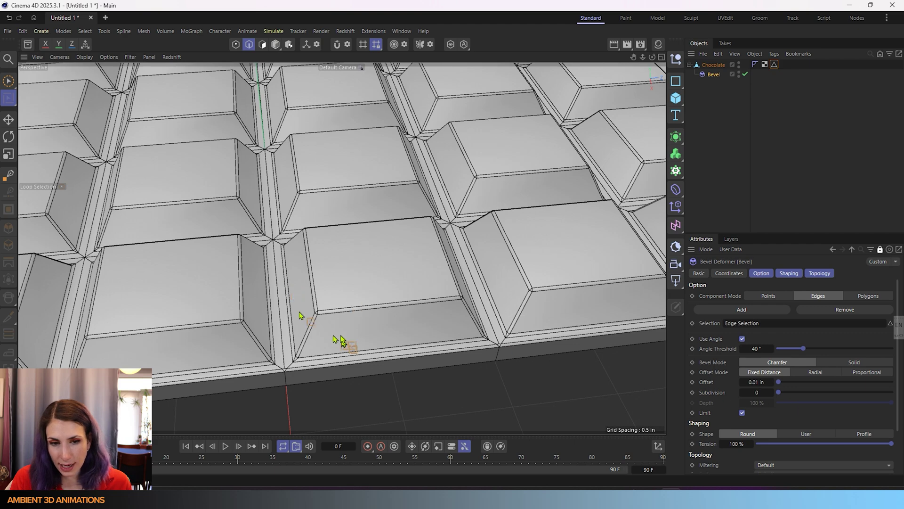
scroll(325, 325, "up", 4)
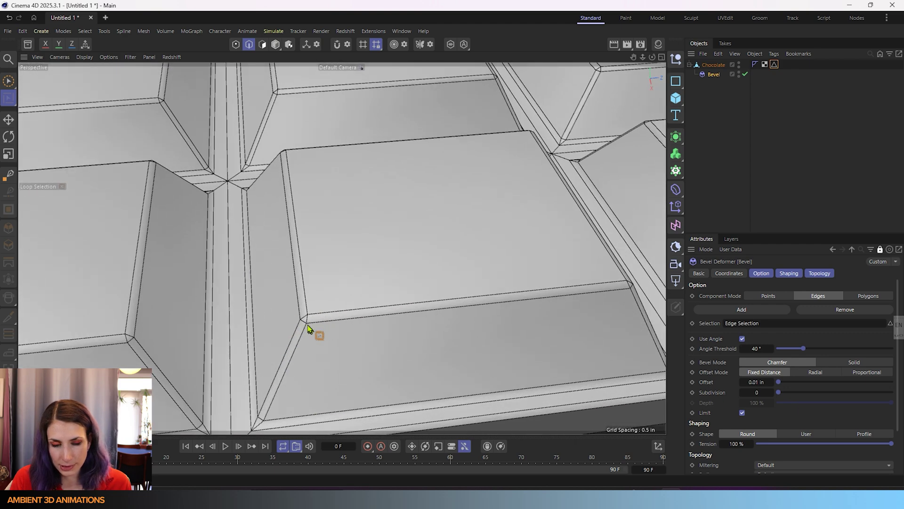
left_click_drag(308, 326, 284, 250, "alt")
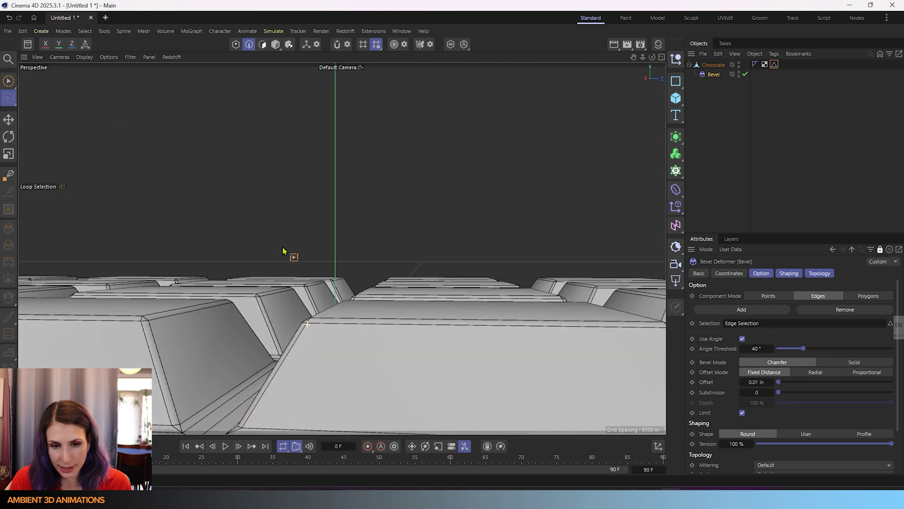
scroll(308, 326, "up", 2)
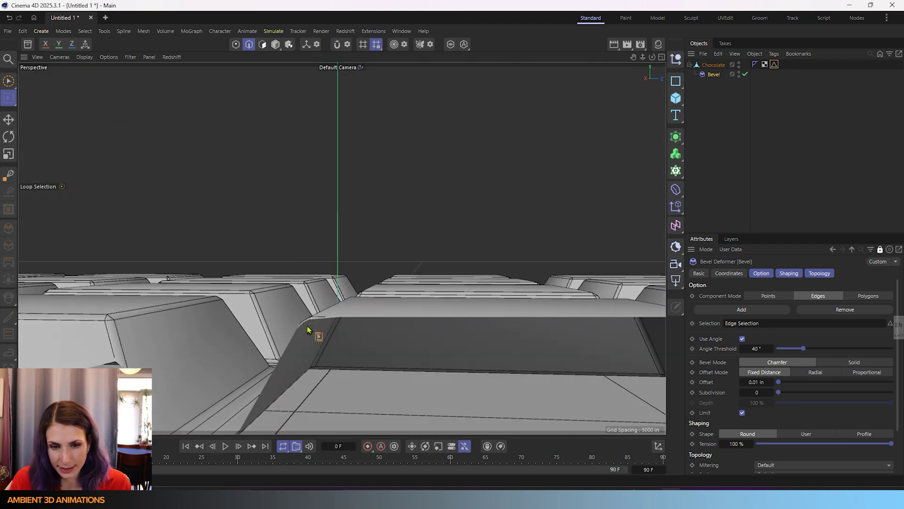
scroll(307, 326, "down", 1)
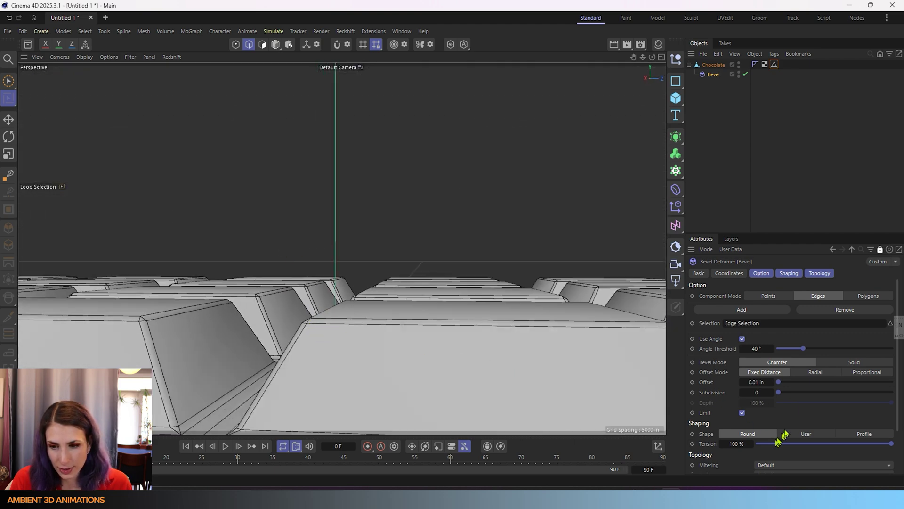
left_click(772, 395)
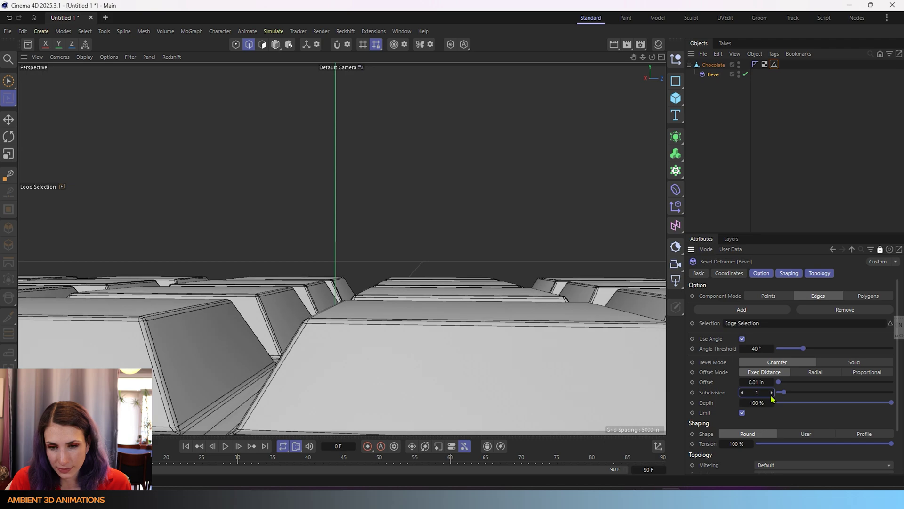
left_click_drag(450, 349, 479, 398, "alt")
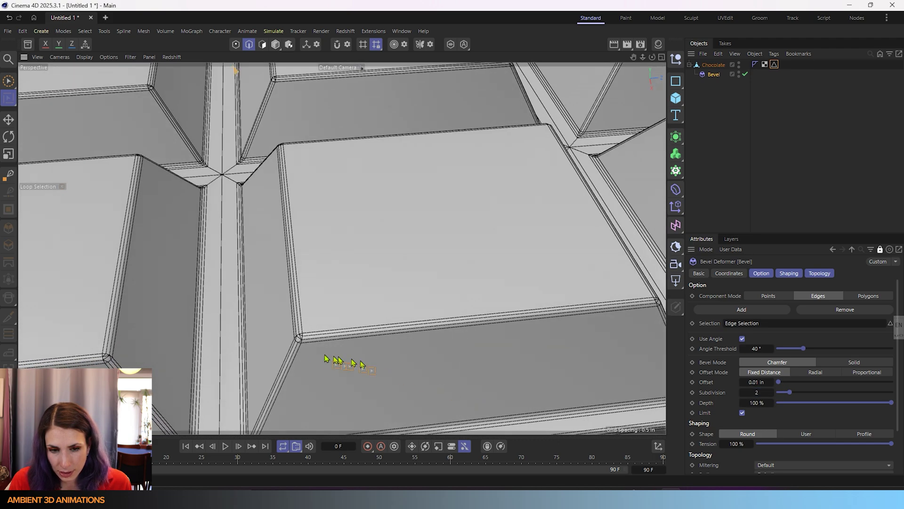
Change the Bevel deformer's offset mode to Radial
scroll(721, 418, "down", 2)
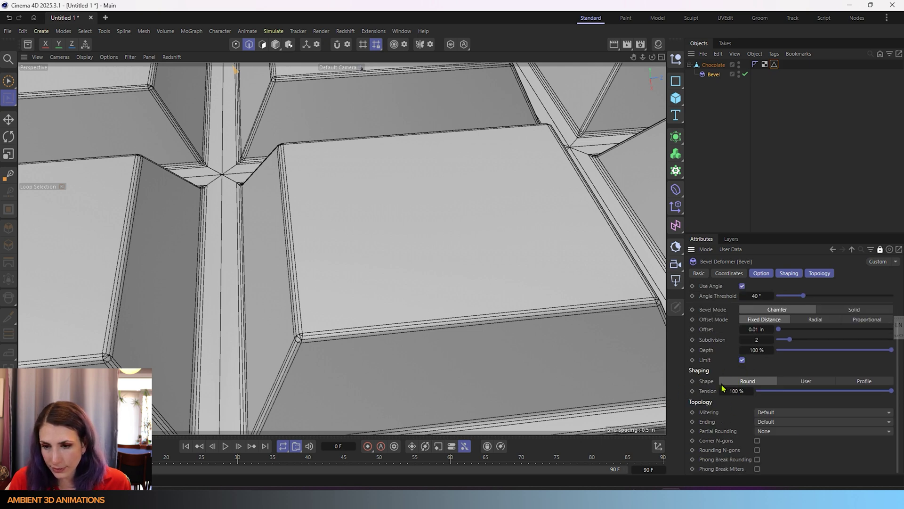
scroll(723, 387, "up", 2)
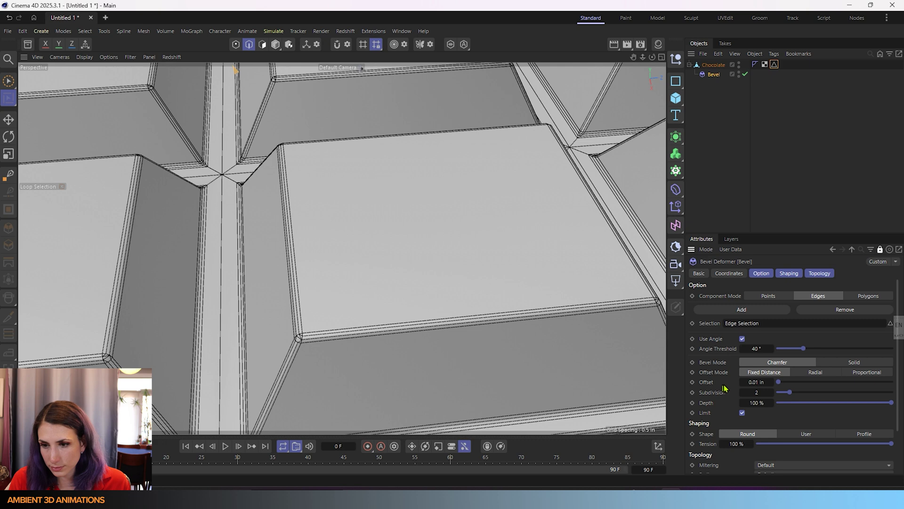
left_click(817, 373)
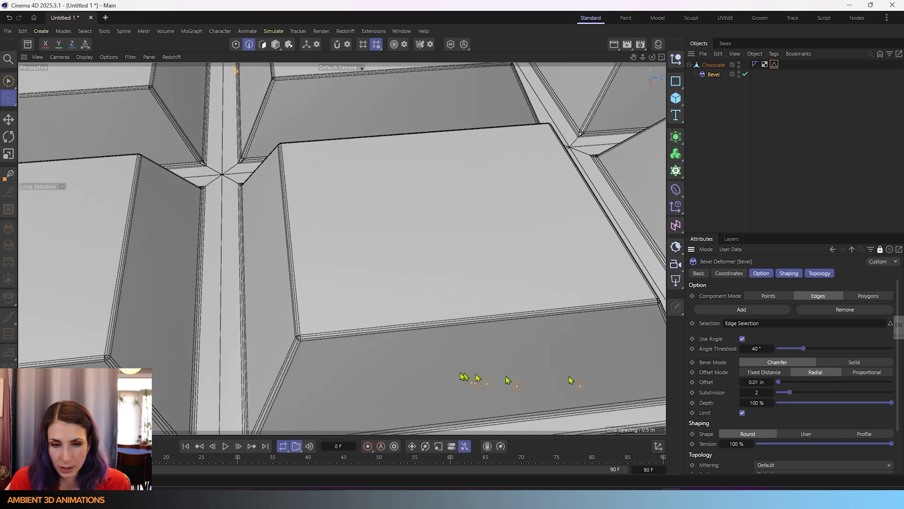
Set the scene's View Clipping to Small in the project settings so close-ups of the blocks are not cut off
scroll(294, 332, "down", 3)
scroll(311, 361, "down", 2)
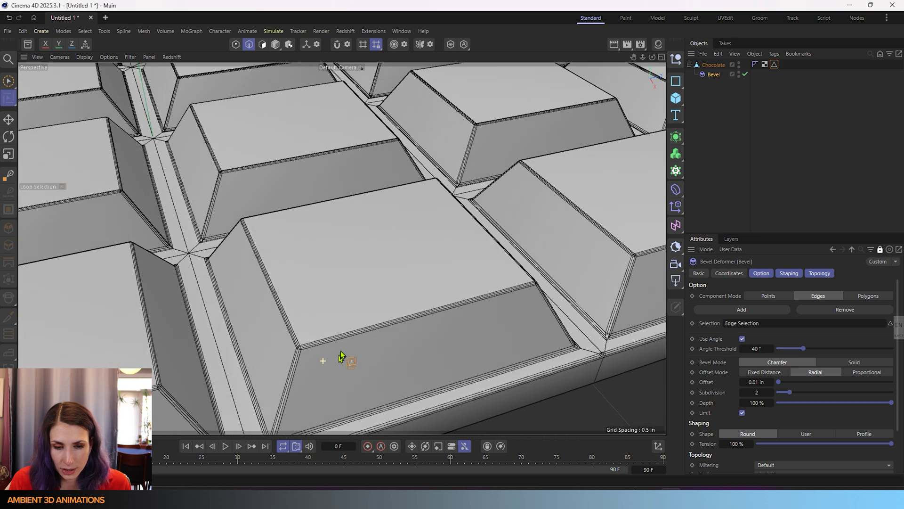
scroll(344, 359, "up", 6)
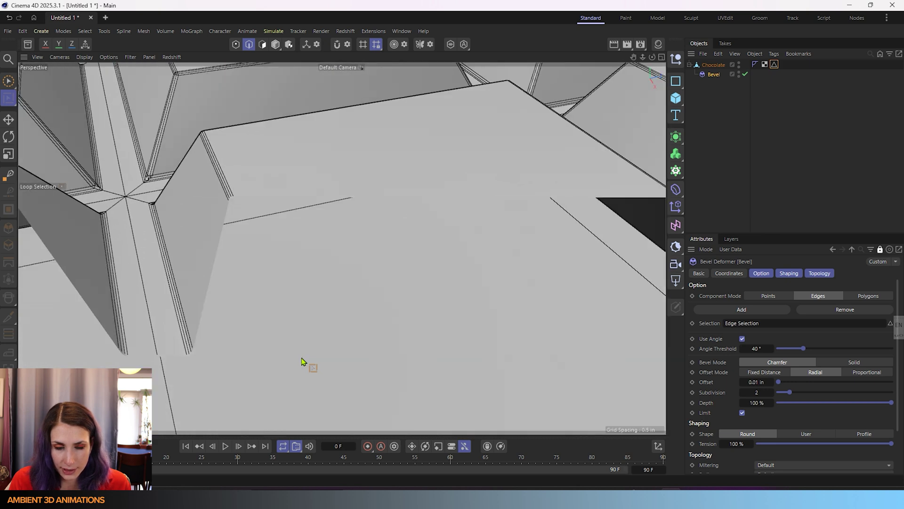
scroll(301, 360, "down", 3)
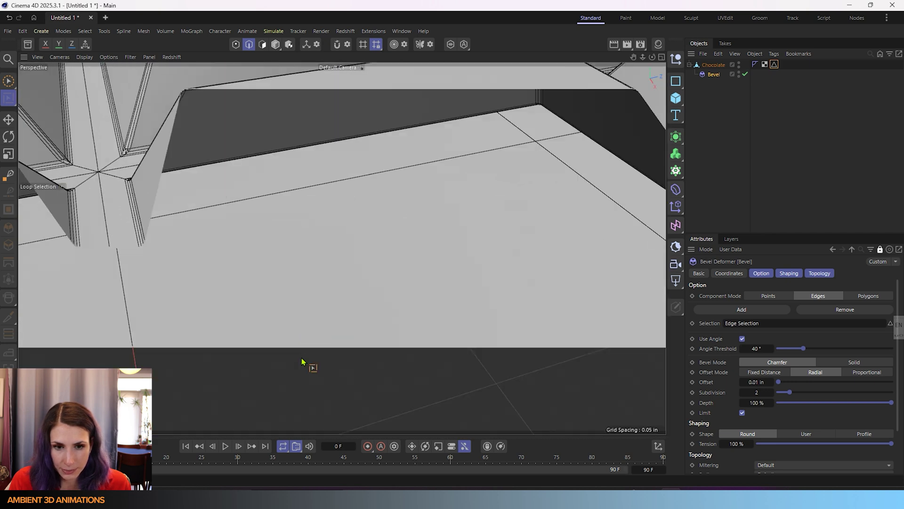
scroll(301, 361, "up", 2)
scroll(302, 360, "down", 3)
scroll(301, 361, "up", 3)
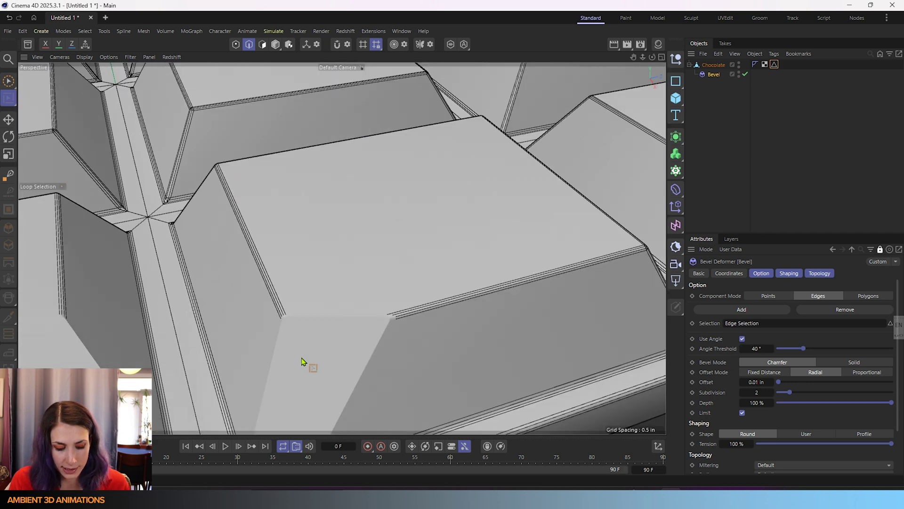
key("ctrl+d")
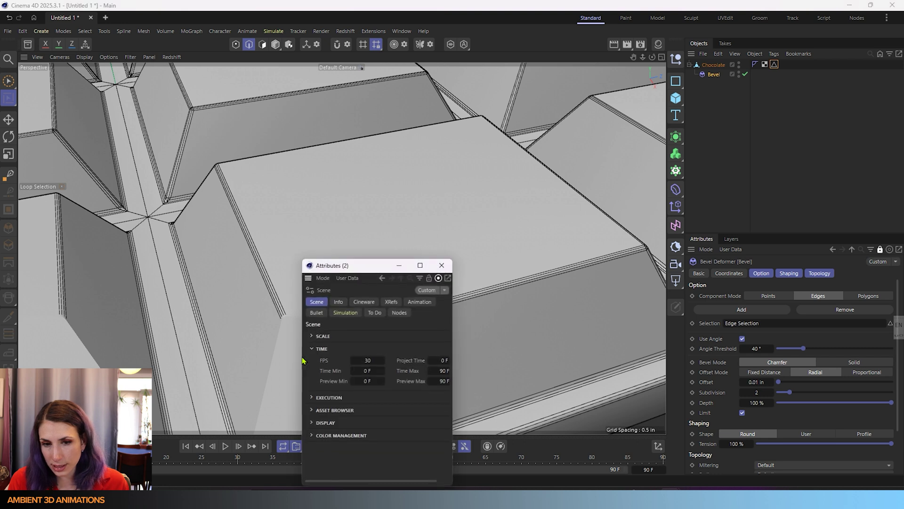
left_click_drag(332, 268, 453, 163)
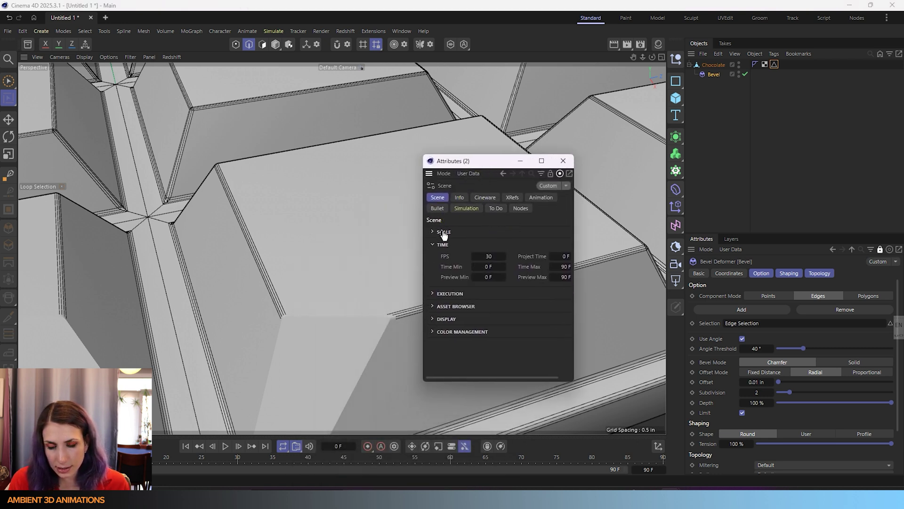
left_click(448, 320)
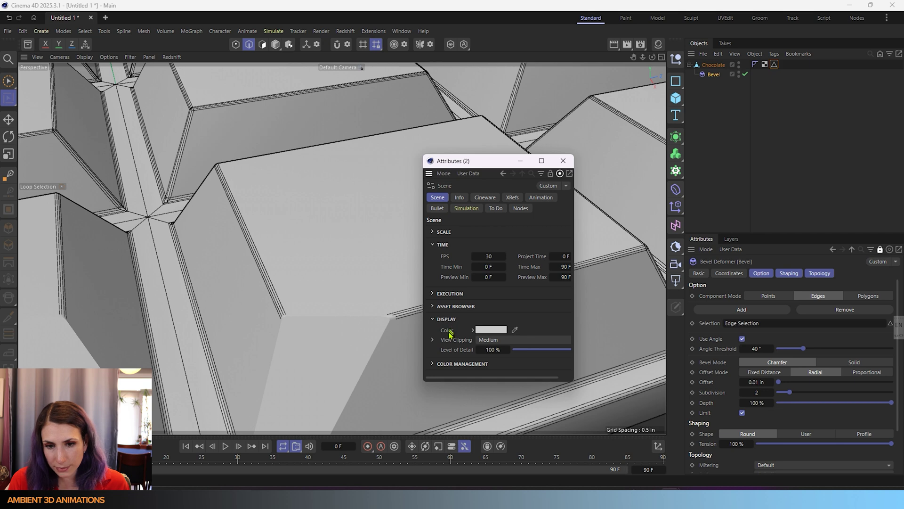
left_click(442, 234)
left_click(442, 234)
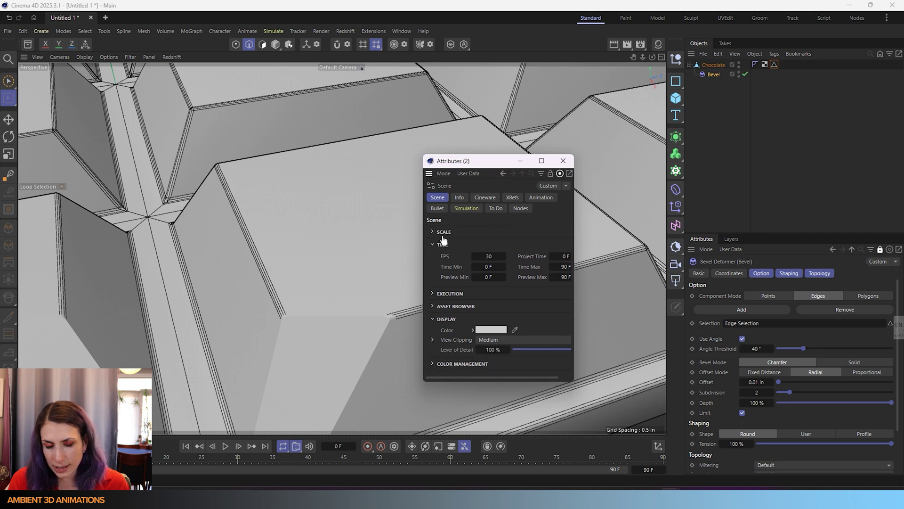
left_click(443, 234)
left_click(442, 234)
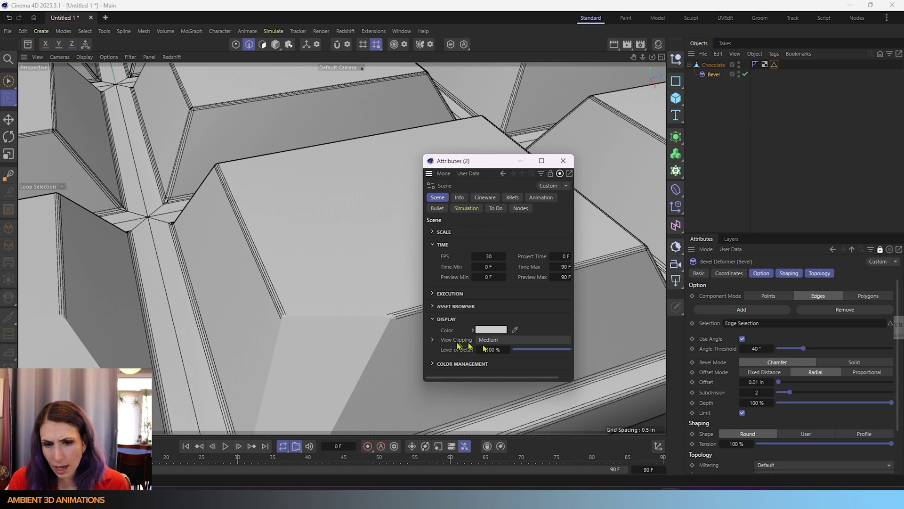
left_click(497, 340)
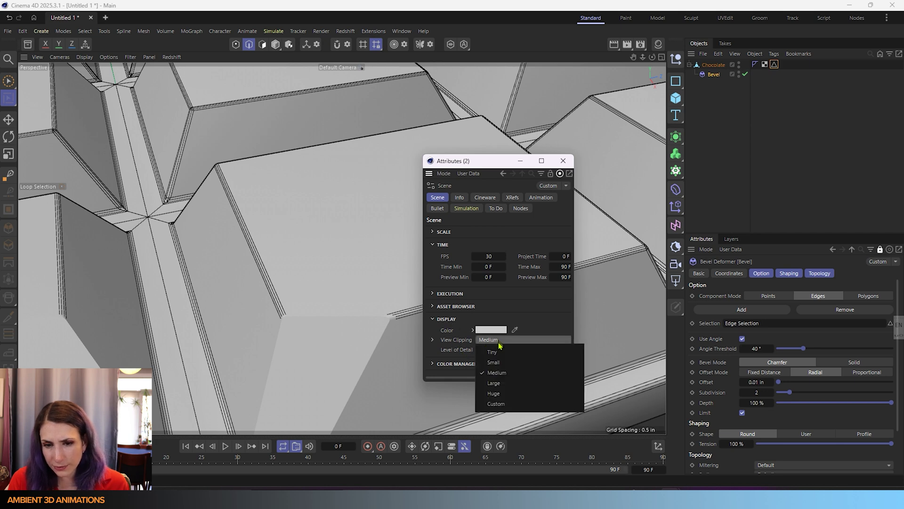
left_click(494, 363)
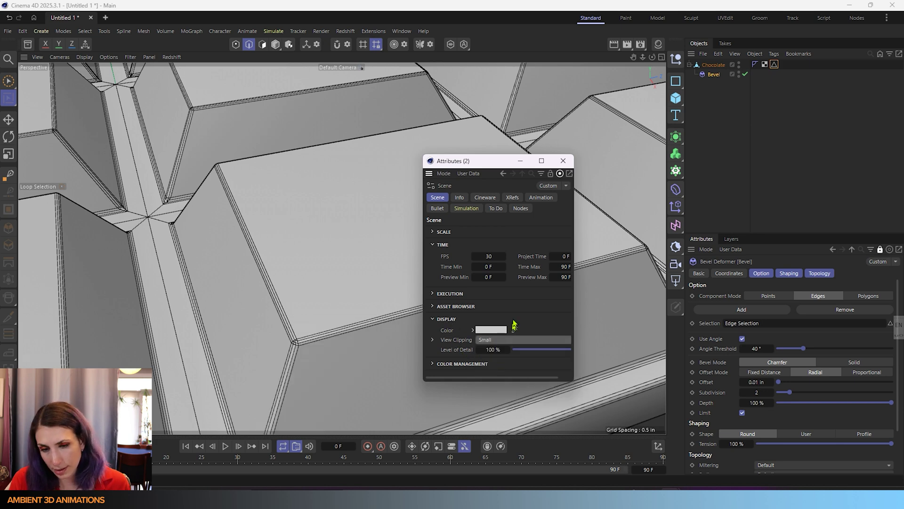
left_click(563, 161)
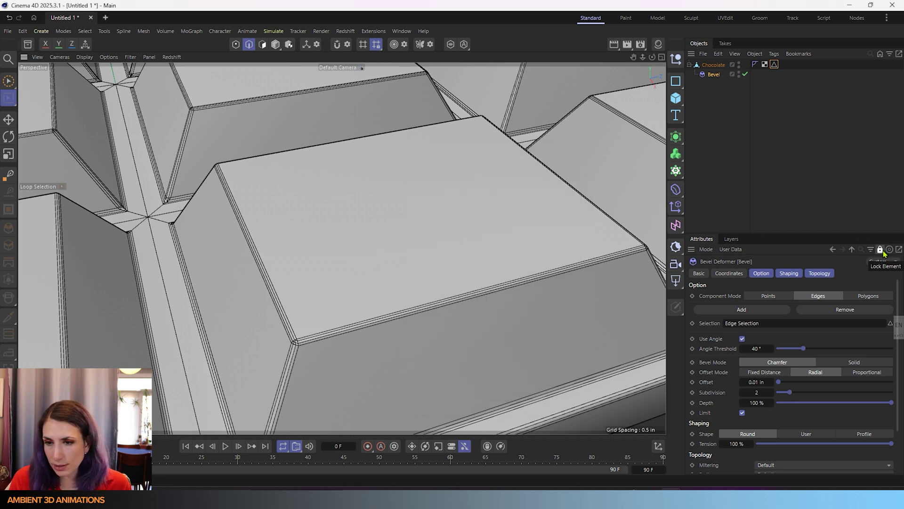
scroll(272, 301, "down", 6)
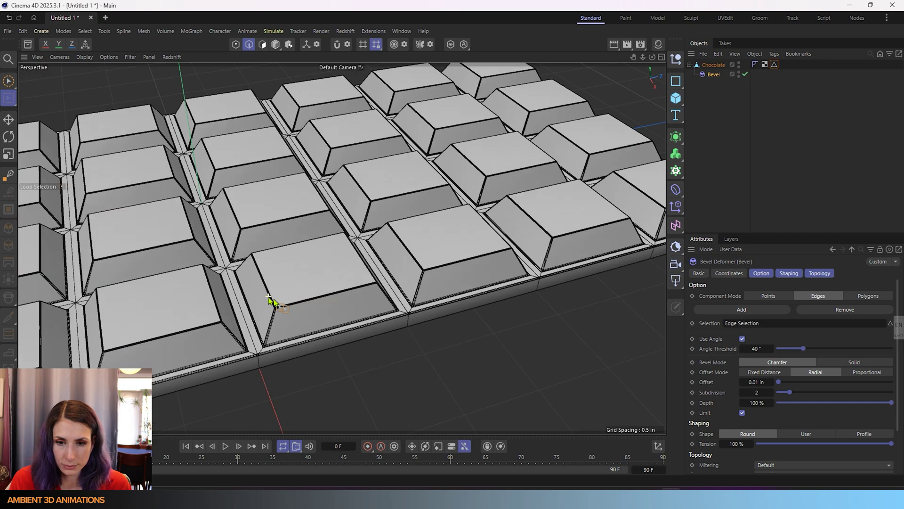
Select the Chocolate object and clear its active edge selection
left_click_drag(272, 300, 412, 323, "alt")
scroll(412, 322, "down", 3)
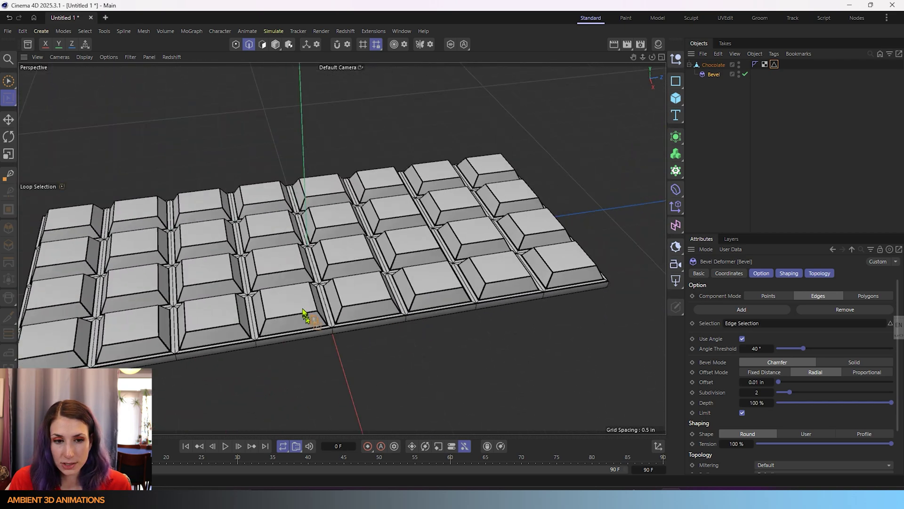
middle_click_drag(304, 314, 357, 244, "alt")
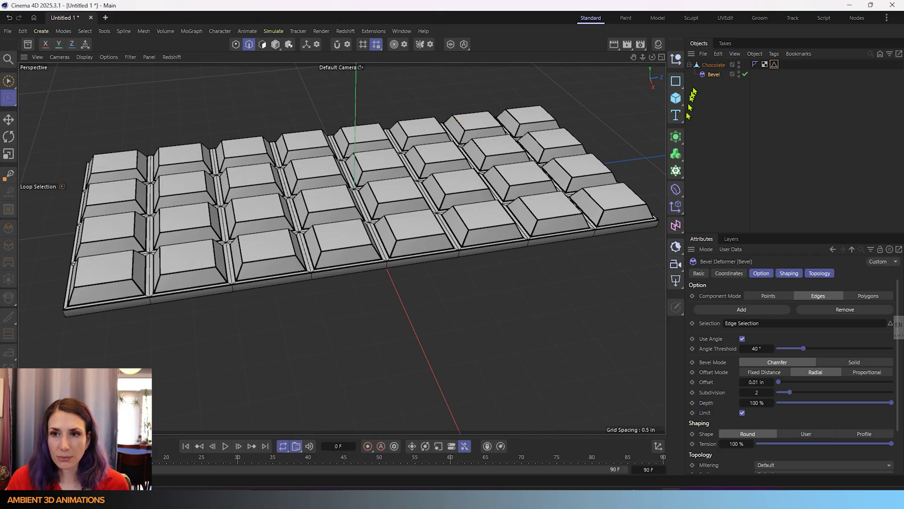
left_click(712, 65)
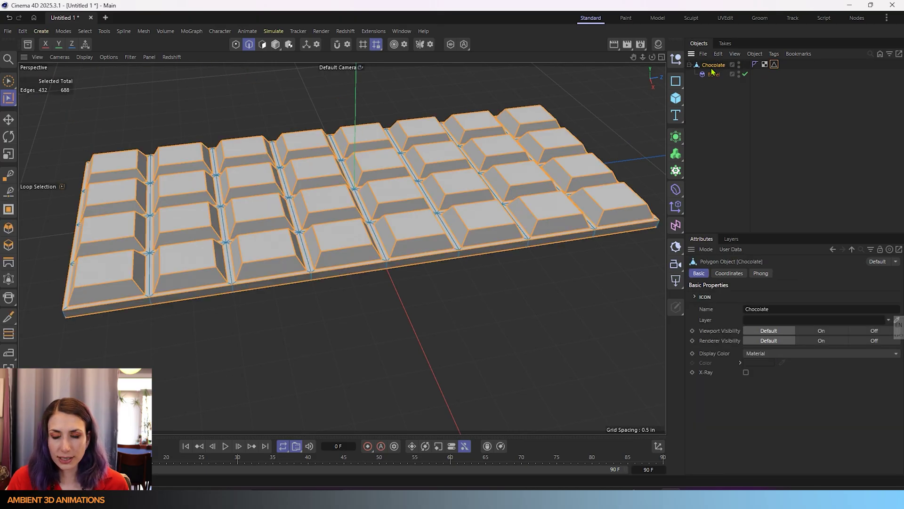
left_click(514, 366)
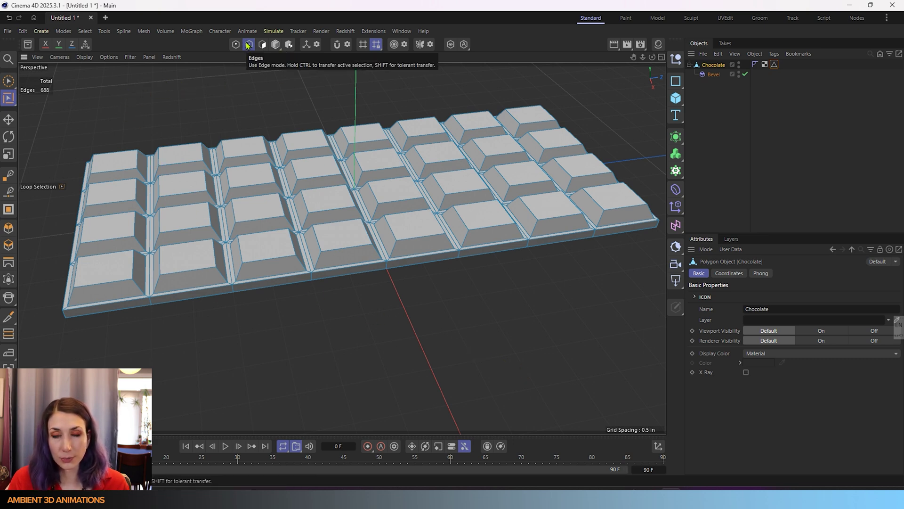
With Loop/Path Cut, add five evenly spaced loop cuts through the first crosswise column of four blocks at the bar's end
key("m")
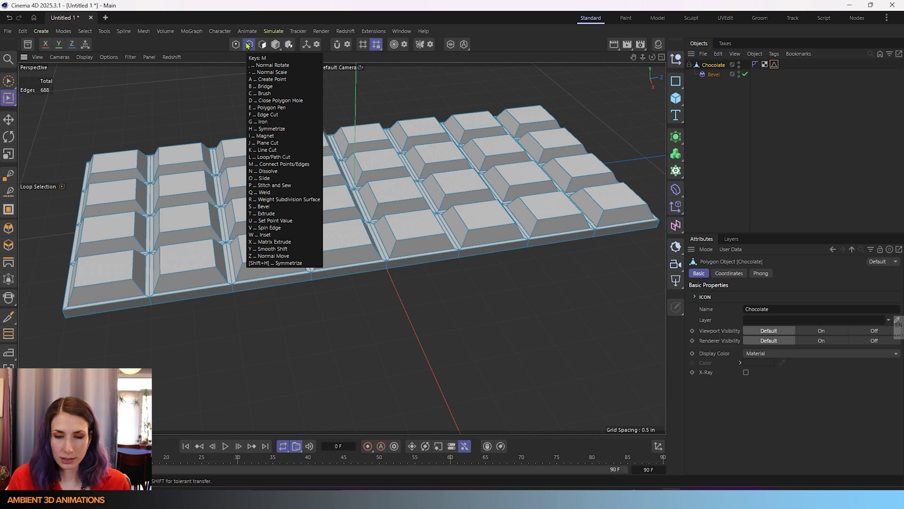
key("l")
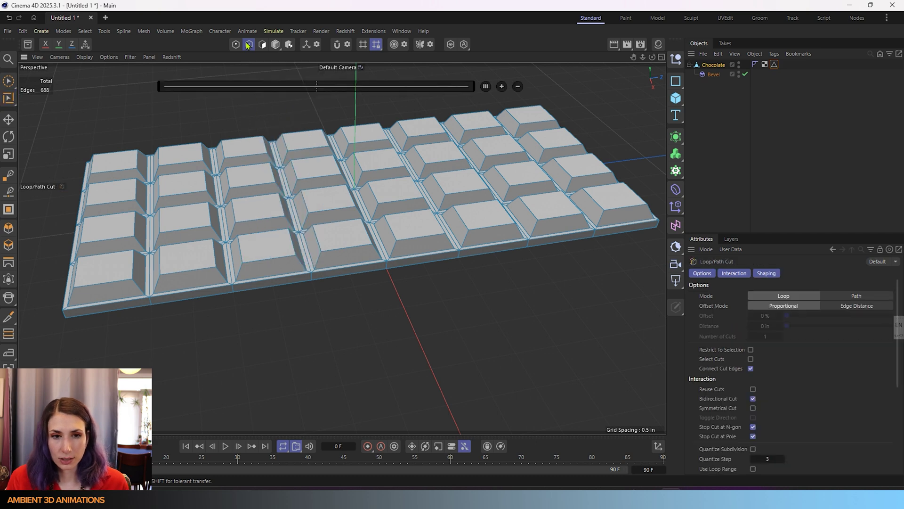
left_click(106, 288)
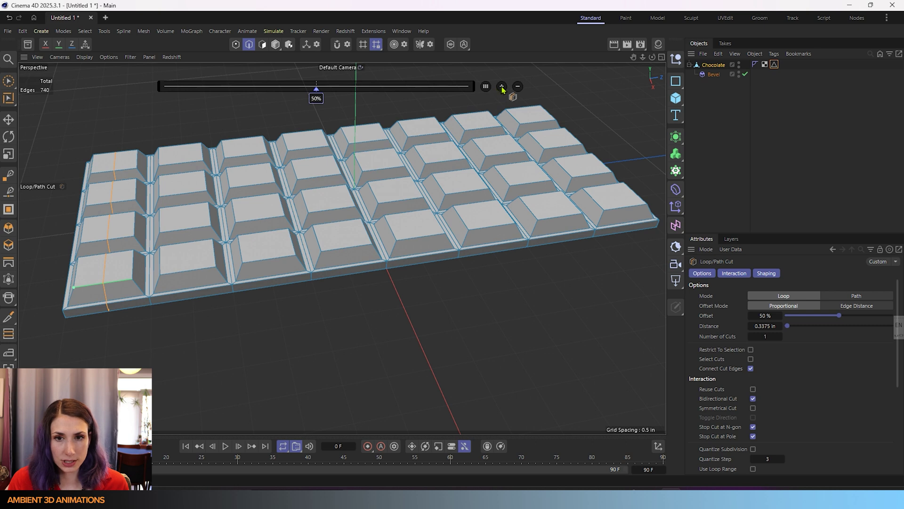
left_click(502, 87)
left_click(502, 87)
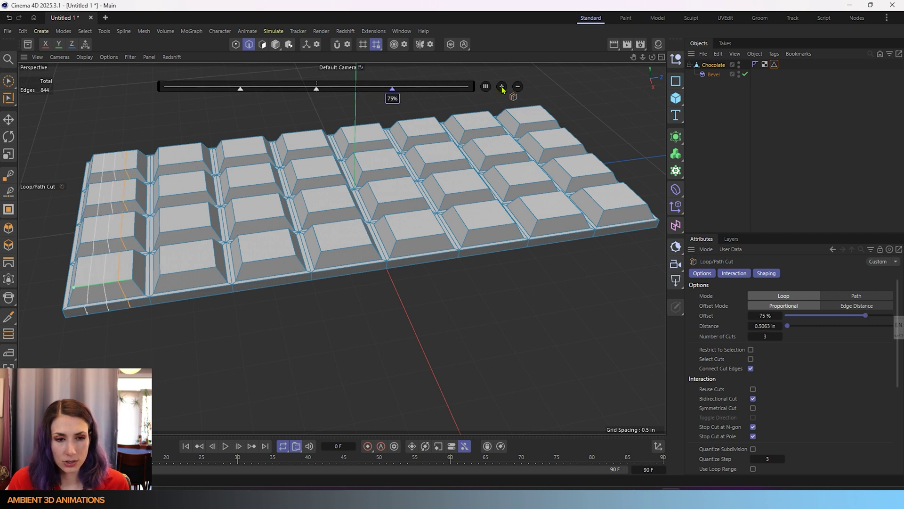
left_click(502, 87)
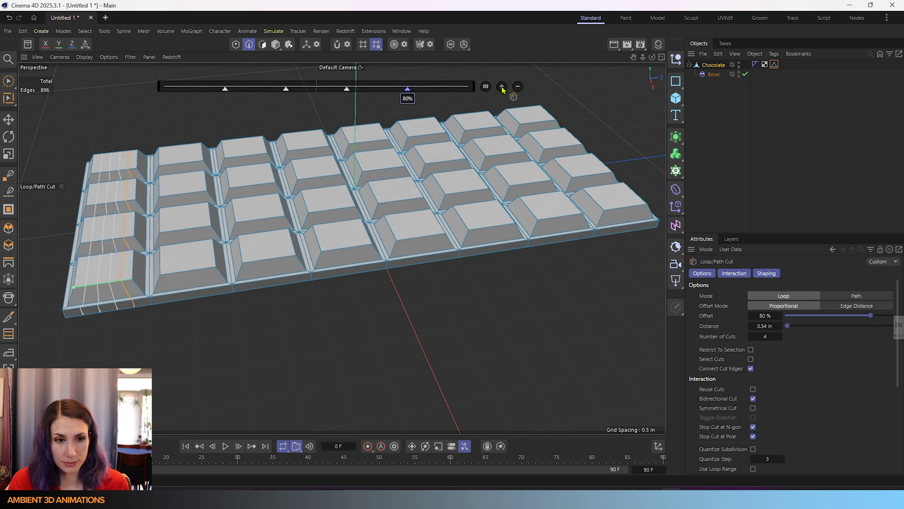
left_click(502, 88)
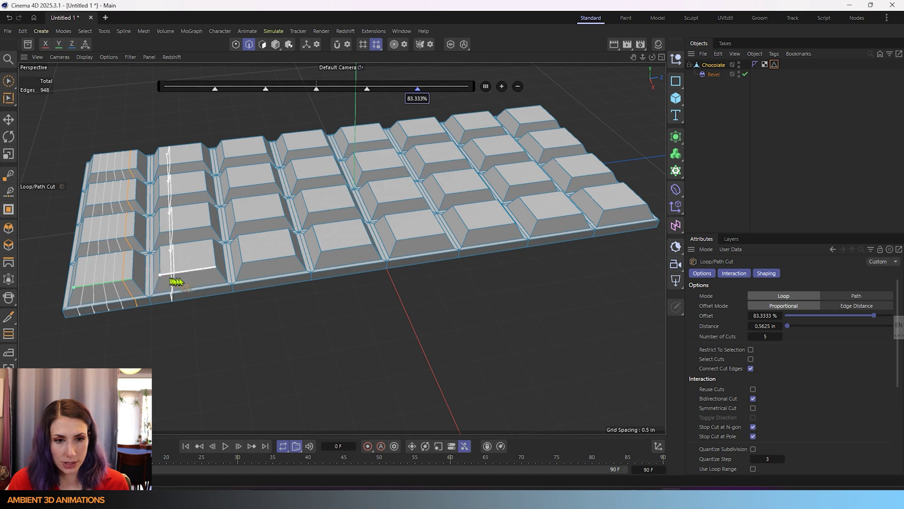
left_click(191, 268)
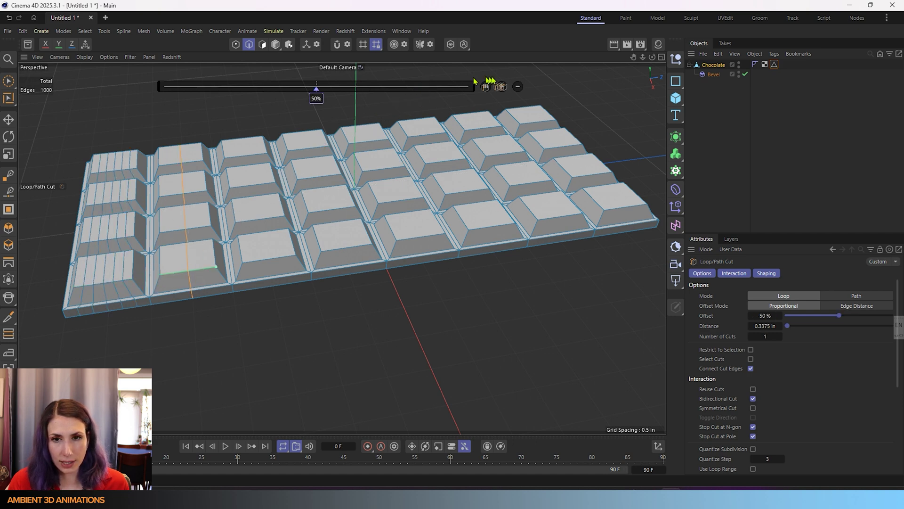
left_click(502, 88)
left_click(502, 87)
left_click(502, 88)
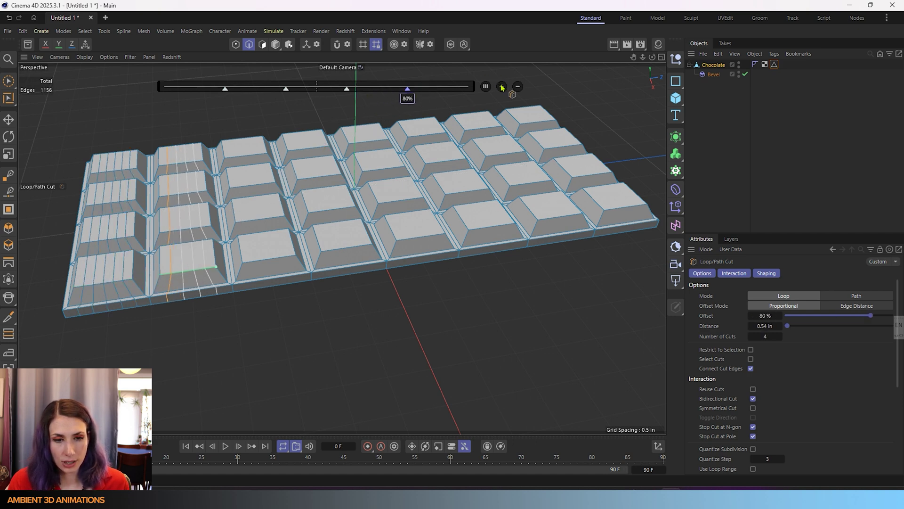
left_click(280, 259)
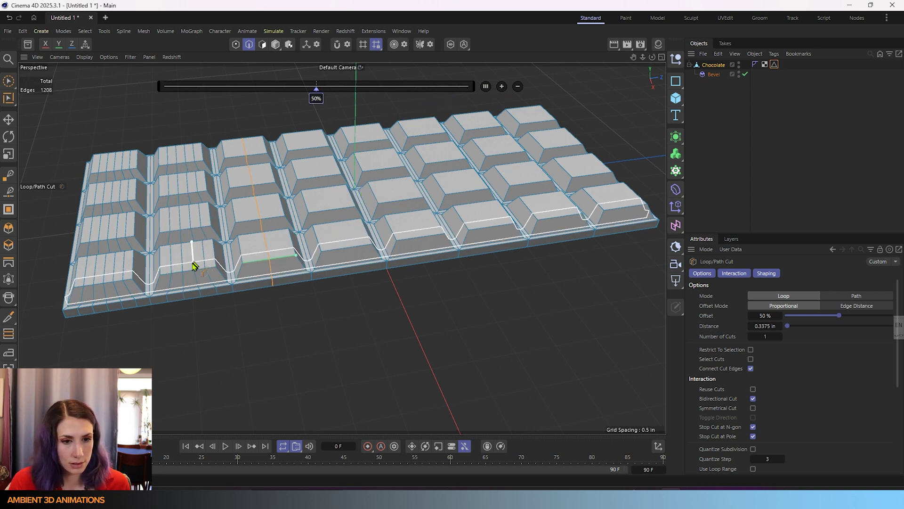
key("ctrl+z")
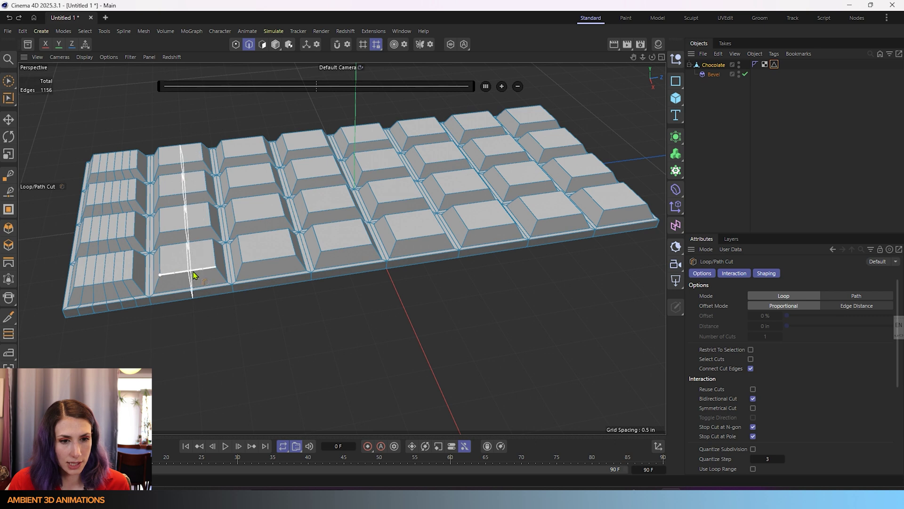
Add five evenly spaced loop cuts through the second crosswise column of blocks
left_click(195, 274)
left_click(502, 86)
left_click(502, 86)
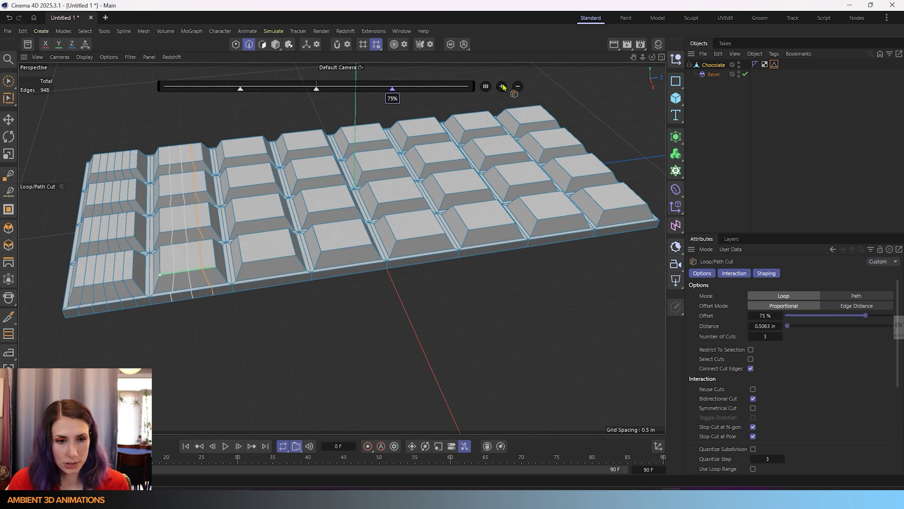
left_click(502, 86)
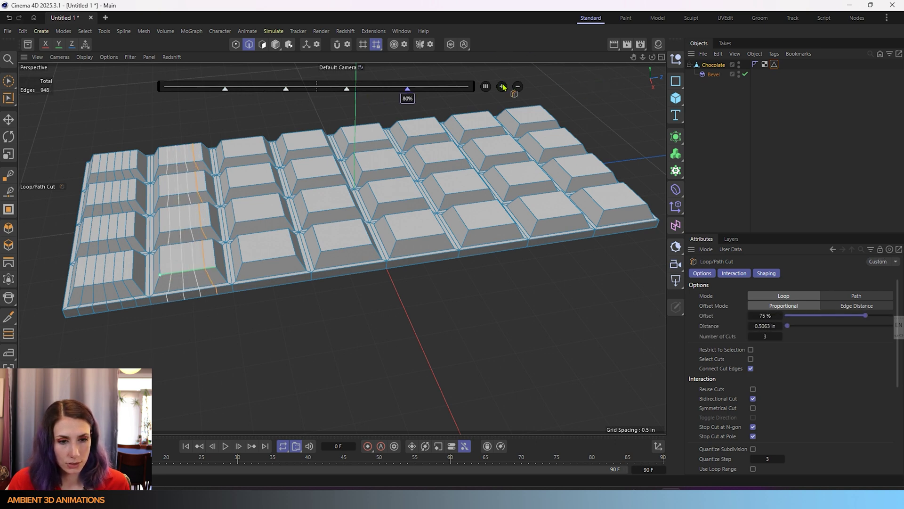
left_click(502, 86)
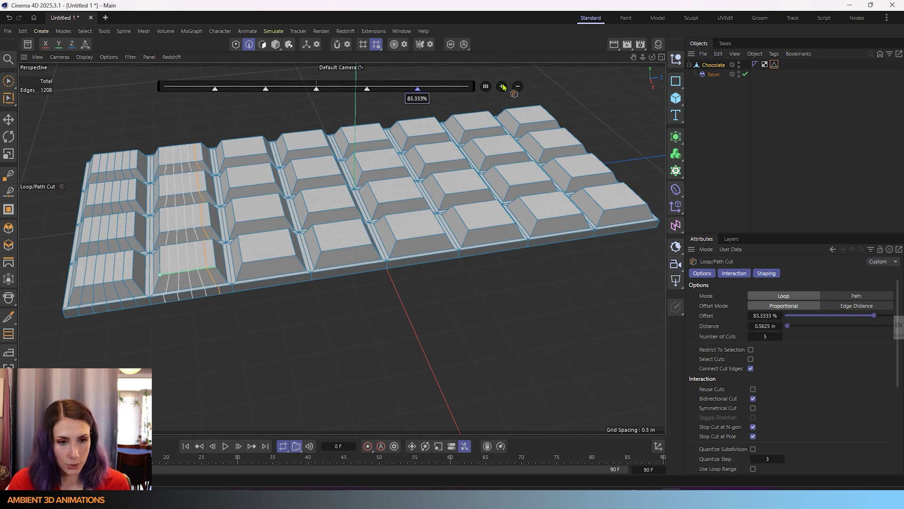
Add five evenly spaced loop cuts through the third crosswise column of blocks
left_click(267, 258)
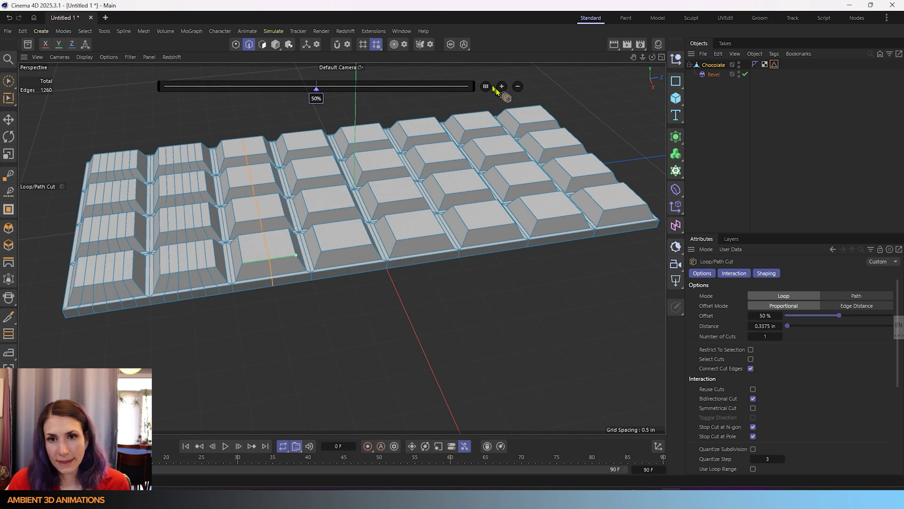
left_click(502, 86)
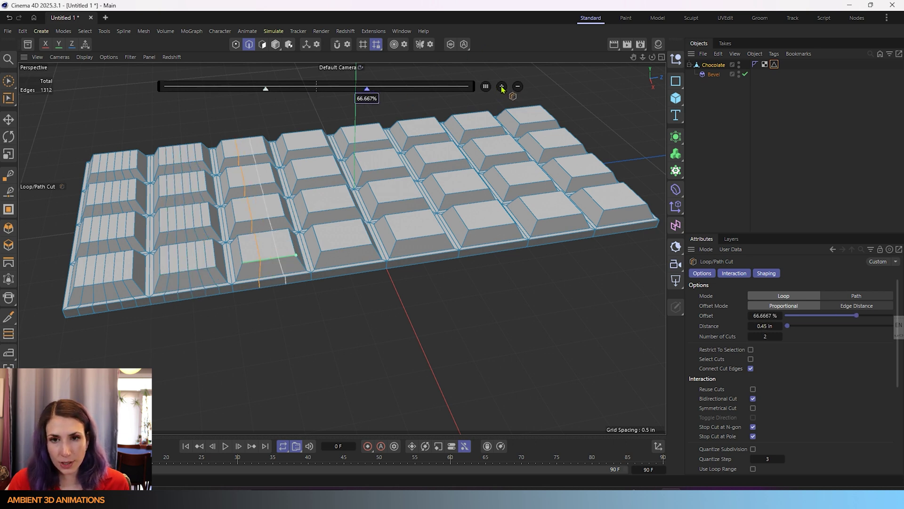
left_click(502, 87)
left_click(502, 86)
left_click(502, 86)
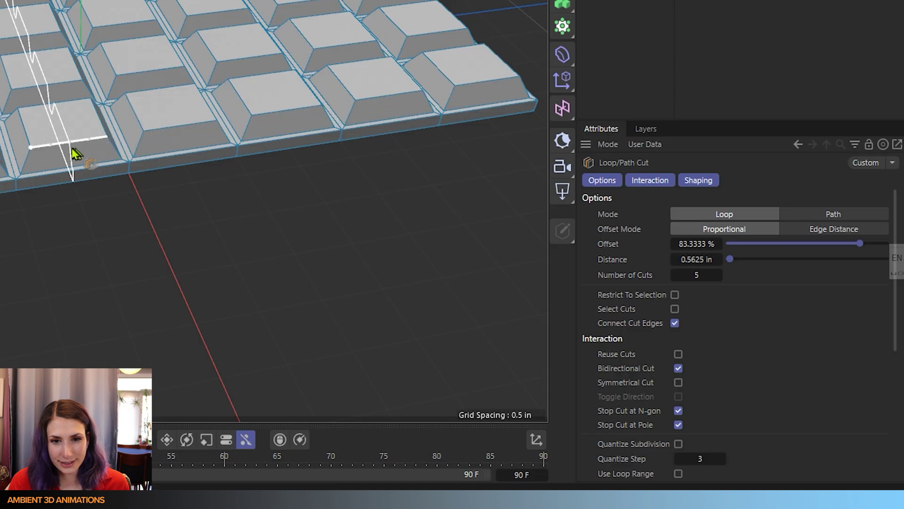
Place a loop cut through the fourth crosswise column of blocks and set its number of cuts to 5
key("ctrl+z")
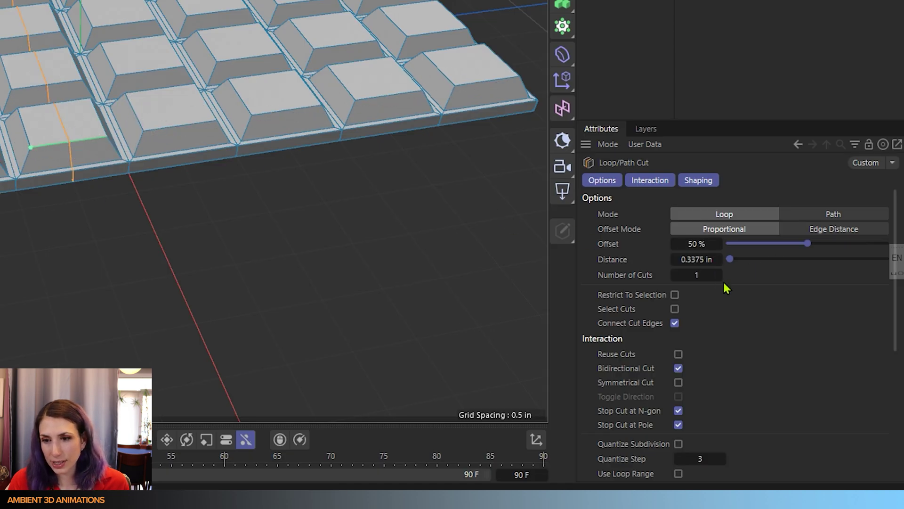
double_click(695, 276)
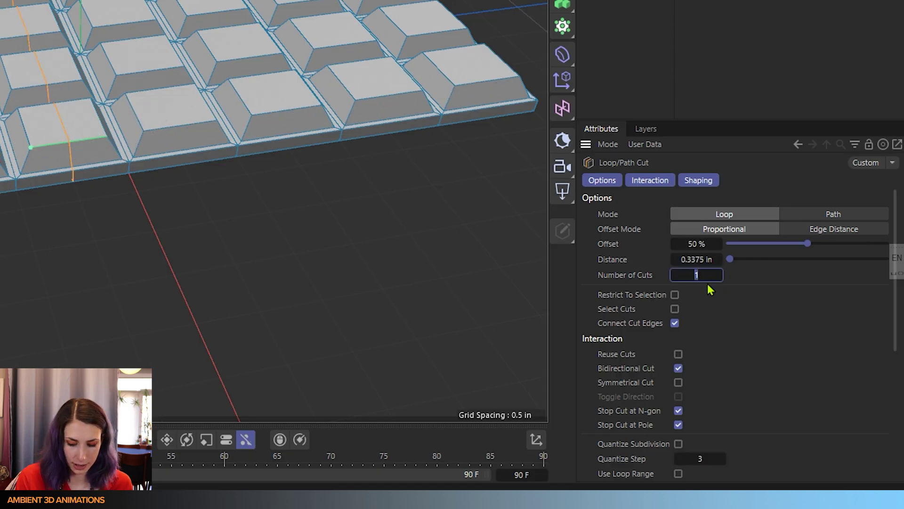
type("4")
key("Return")
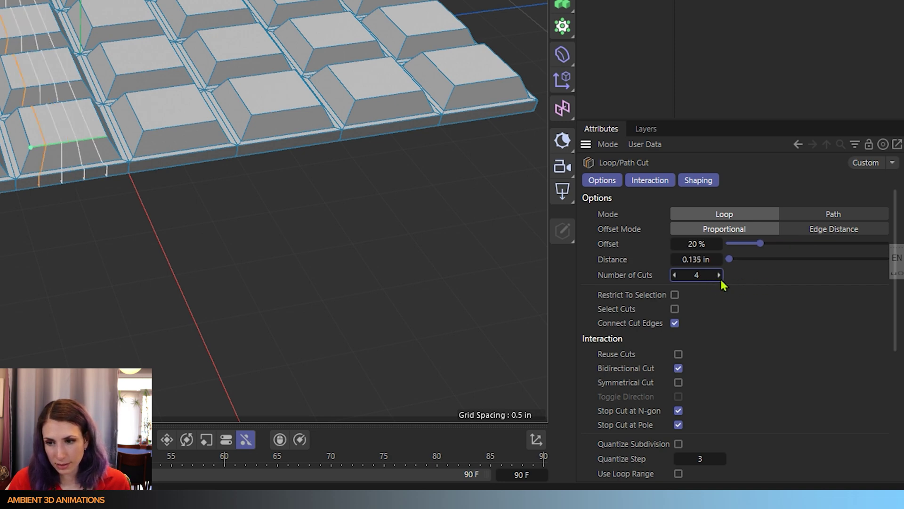
left_click(719, 275)
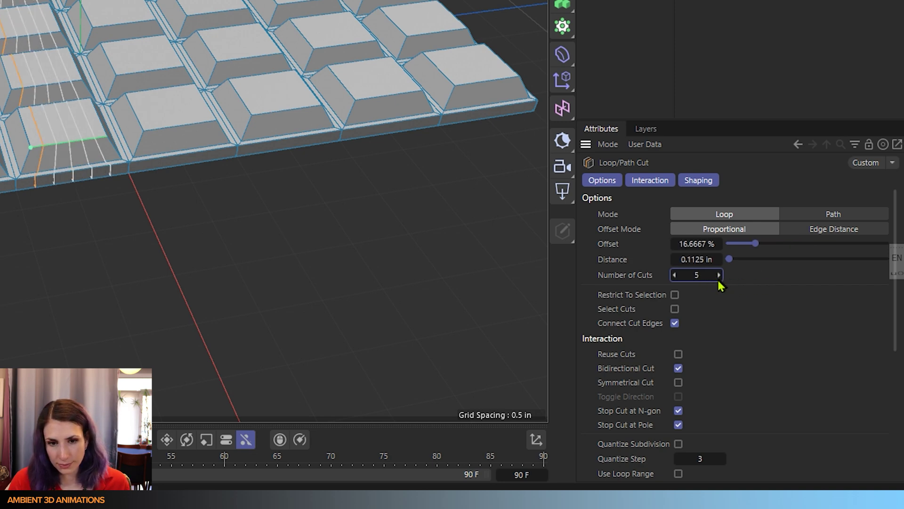
Add loop cuts through the fifth to eighth crosswise block columns, each with the number of cuts set to 5
left_click(185, 137)
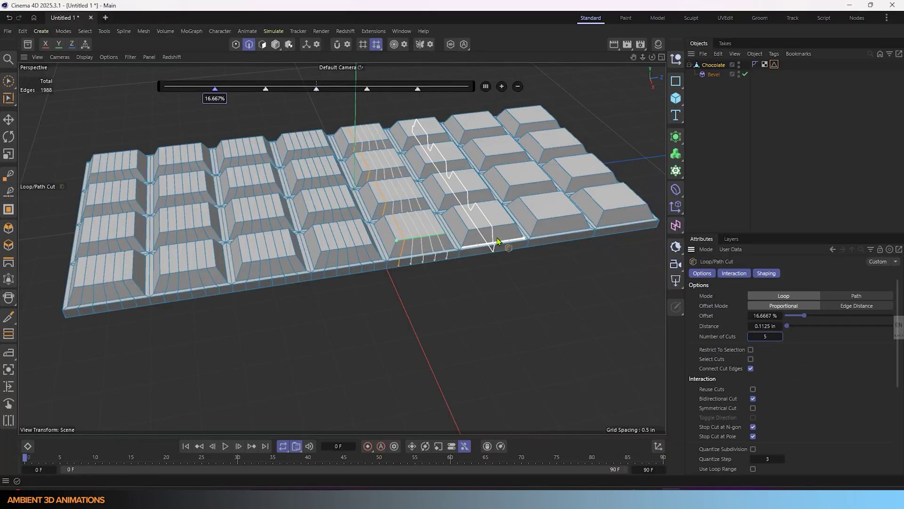
left_click(703, 274)
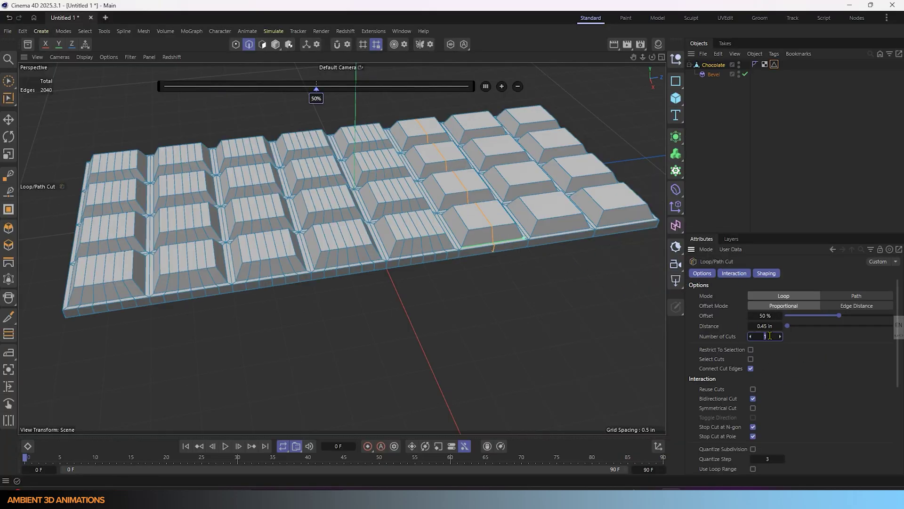
left_click(563, 231)
left_click_drag(767, 337, 782, 336)
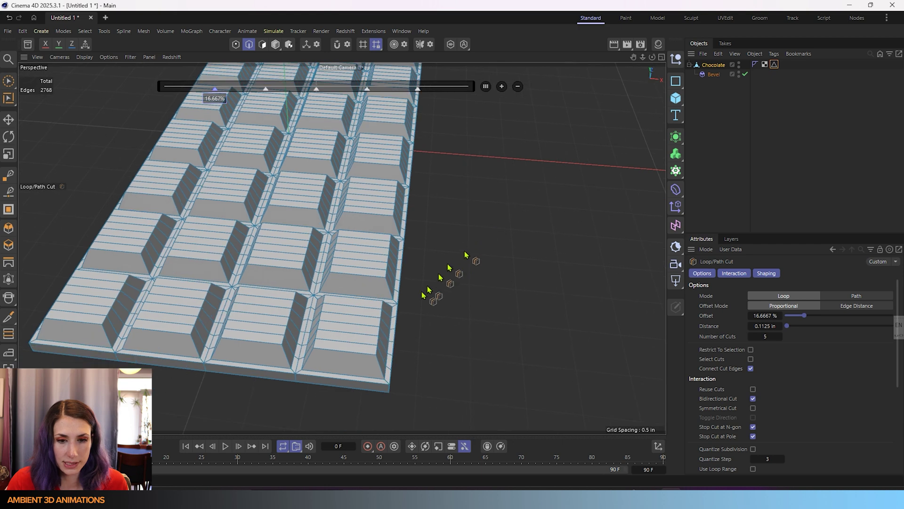
Divide each of the four lengthwise rows of blocks with loop cuts, setting the number of cuts to 5 per row
left_click(343, 356)
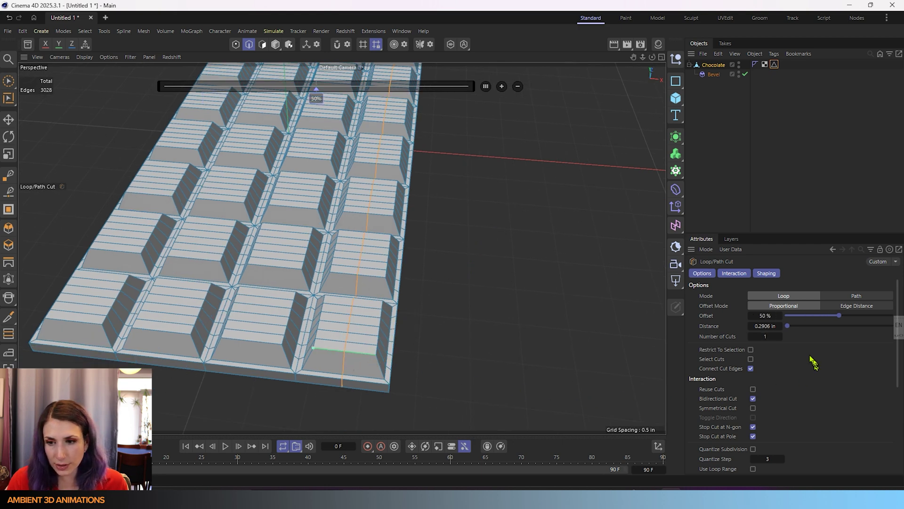
double_click(772, 337)
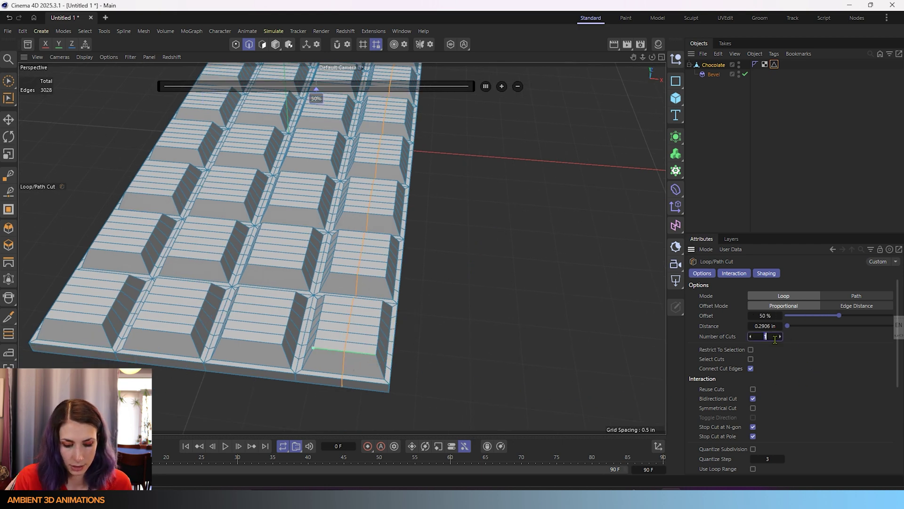
type("11")
key("Return")
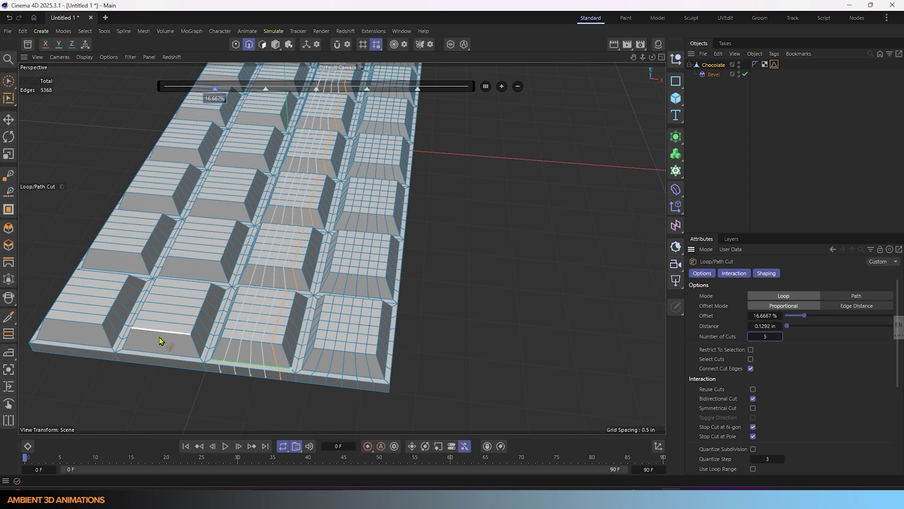
double_click(765, 336)
type("5")
key("Return")
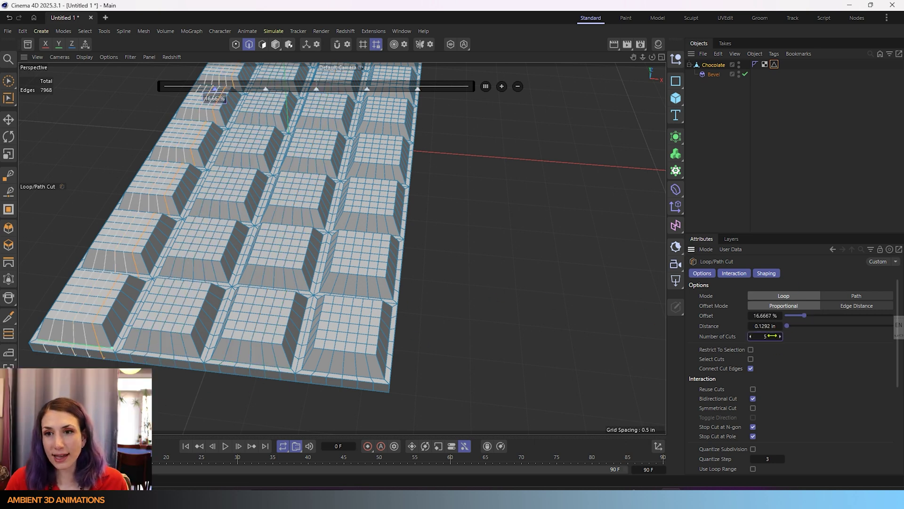
Return to Model mode and examine the subdivided bar's block faces and beveled edges from several angles
left_click(275, 44)
left_click_drag(484, 252, 442, 248, "alt")
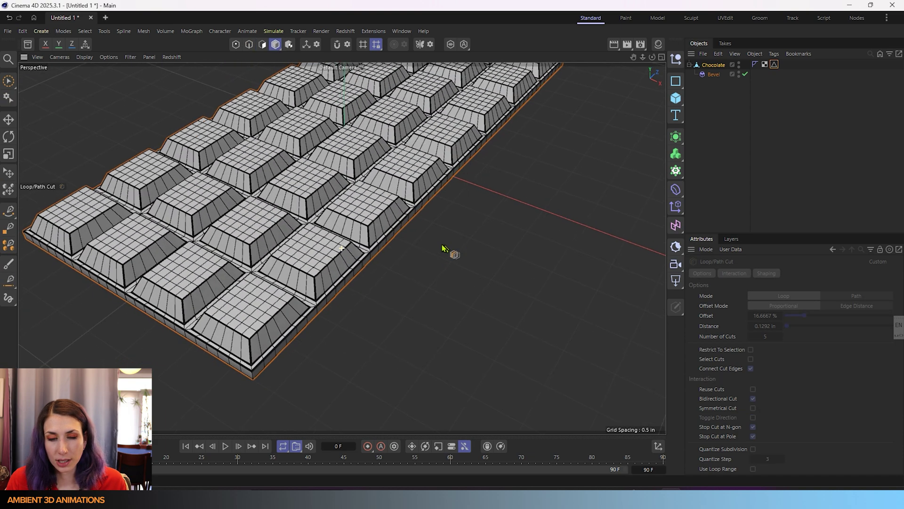
scroll(424, 246, "down", 3)
scroll(383, 246, "up", 4)
scroll(325, 226, "up", 3)
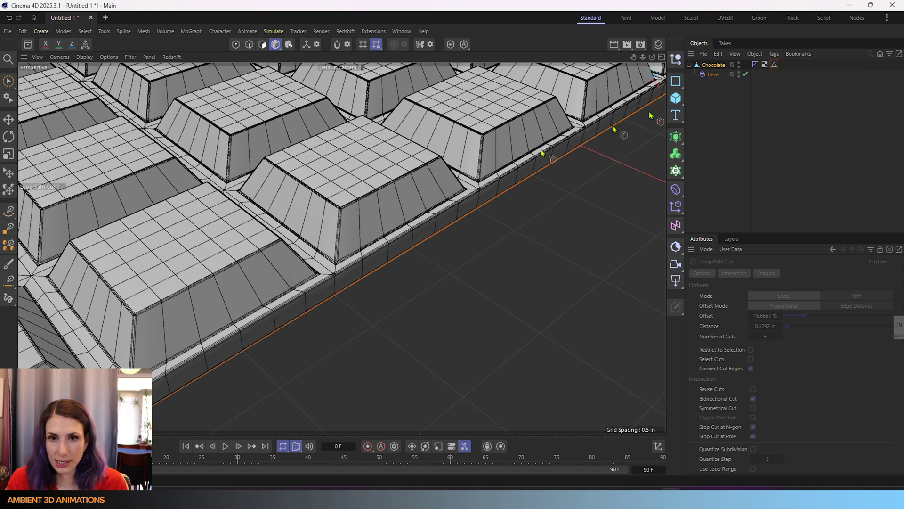
scroll(372, 290, "down", 5)
left_click_drag(442, 280, 143, 267, "alt")
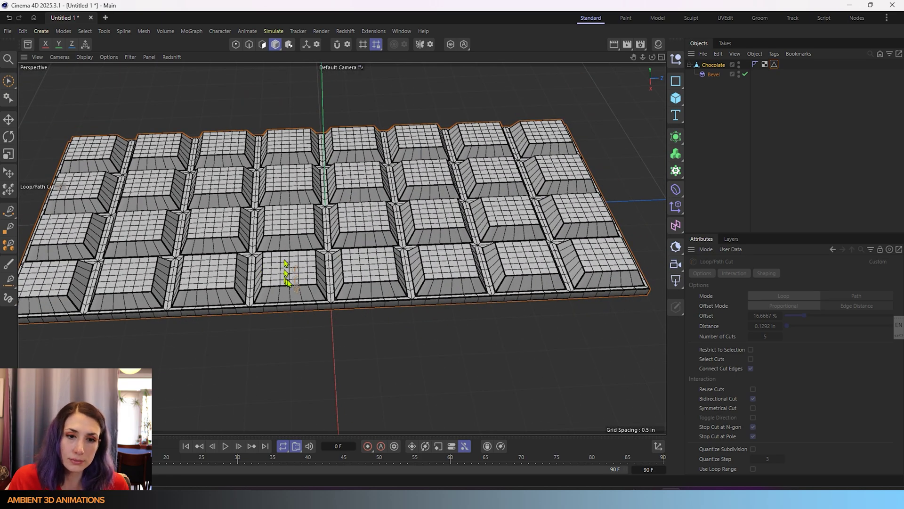
left_click_drag(289, 271, 267, 208, "alt")
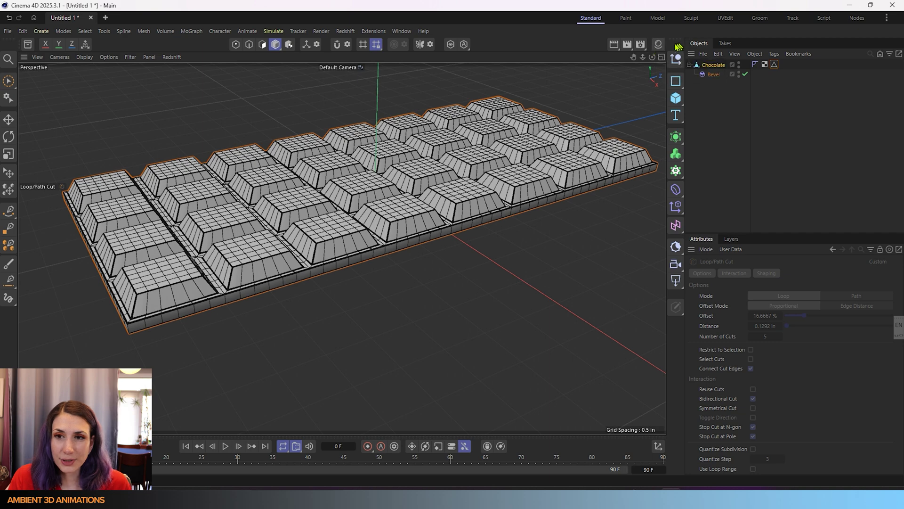
Add a Melt deformer to the scene alongside the chocolate bar
middle_click_drag(388, 219, 404, 251, "alt")
left_click_drag(443, 285, 449, 280, "alt")
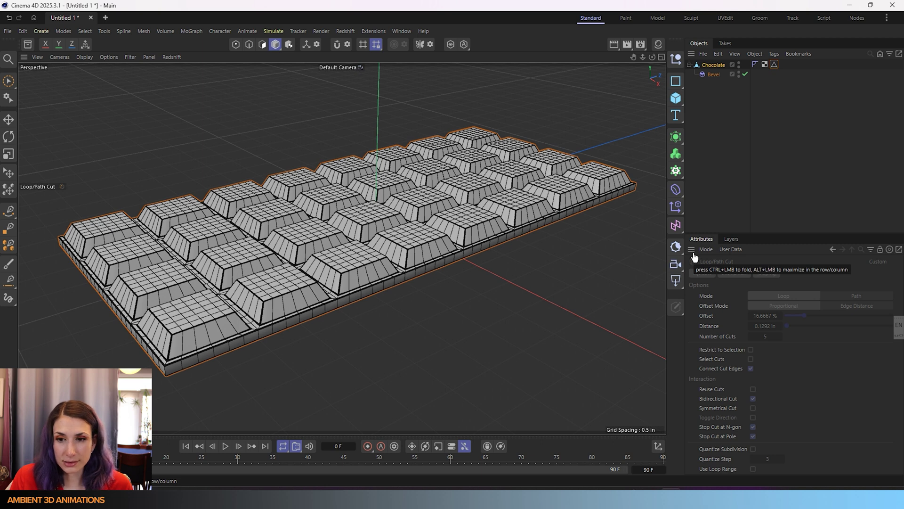
left_click(676, 190)
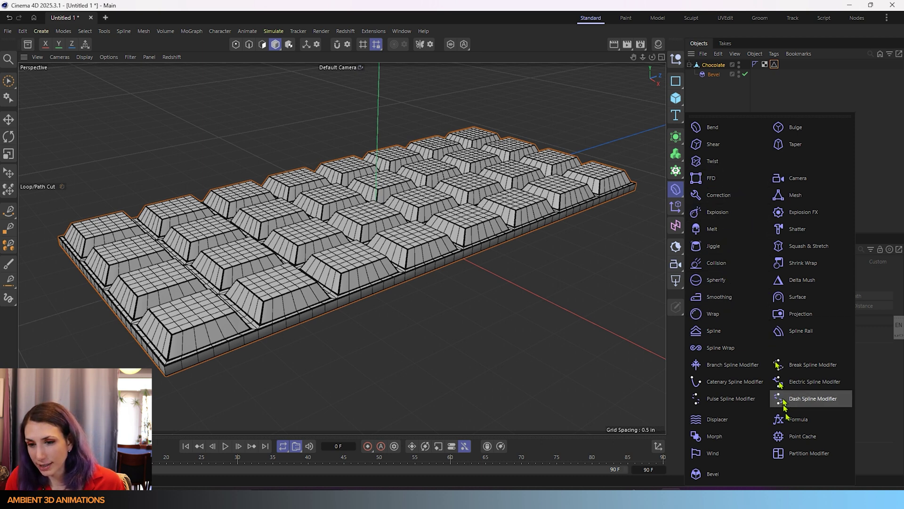
left_click(712, 229)
left_click(23, 31)
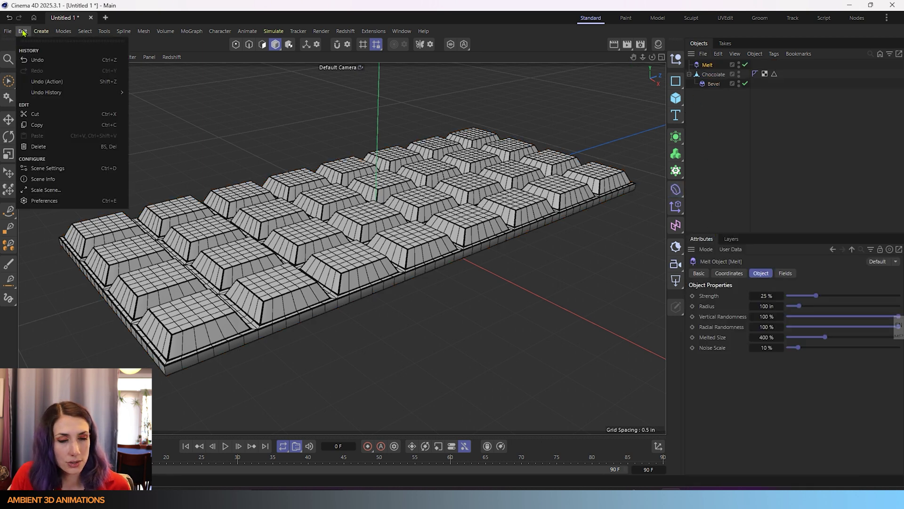
left_click(41, 31)
mouse_move(56, 113)
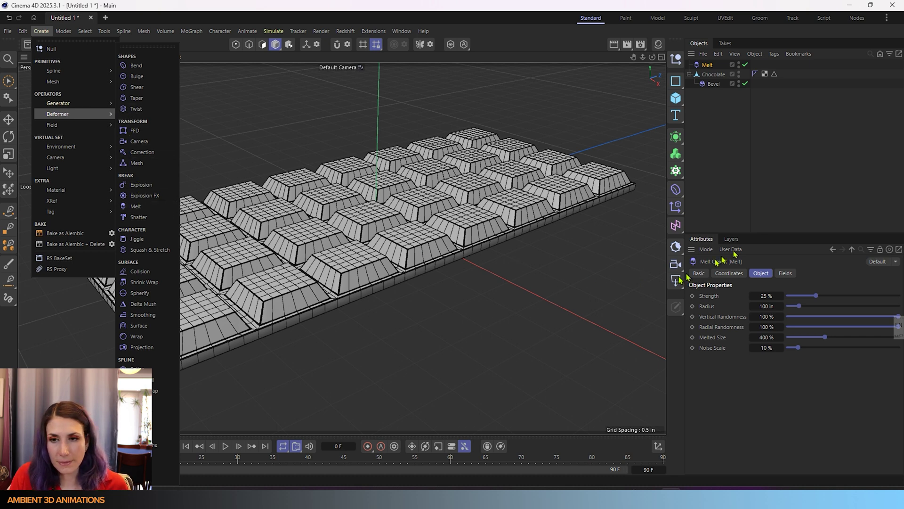
left_click(836, 184)
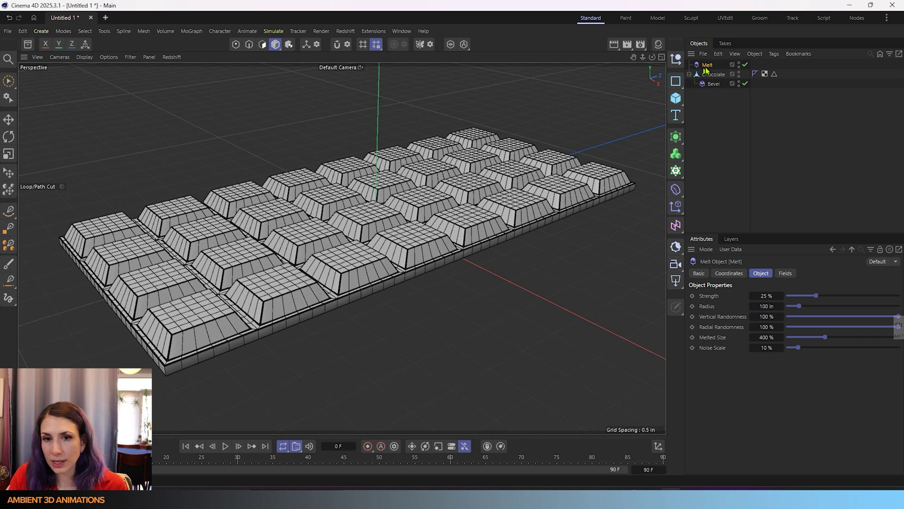
Group the Melt deformer and the Chocolate object under one null so the deformer acts on the bar
left_click(689, 74)
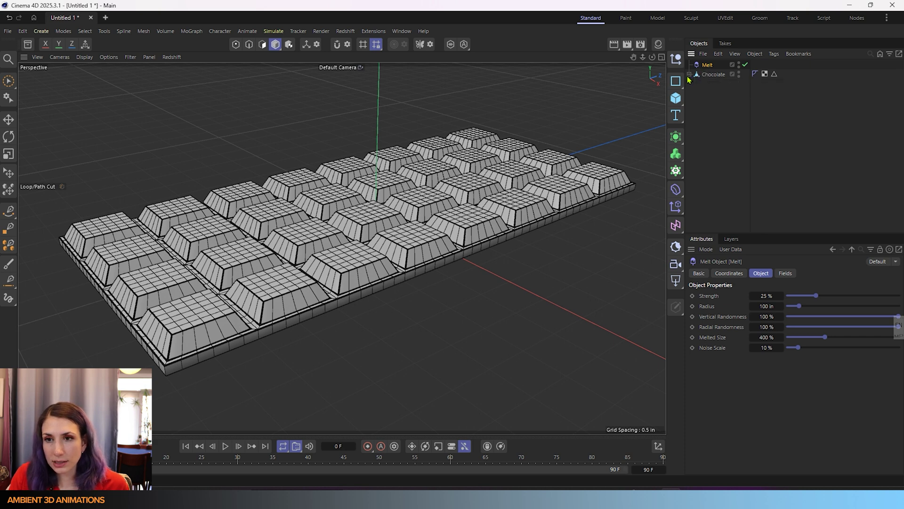
left_click(711, 75)
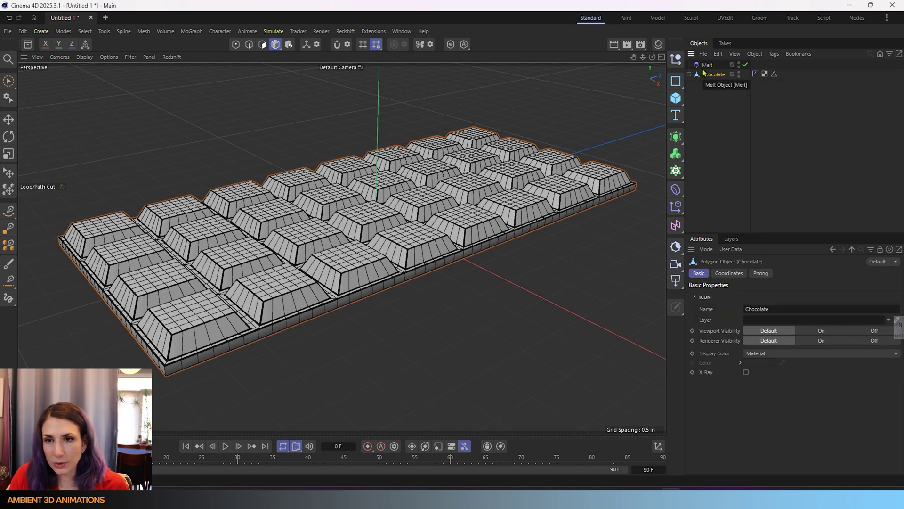
left_click(707, 65)
left_click(706, 74, "ctrl")
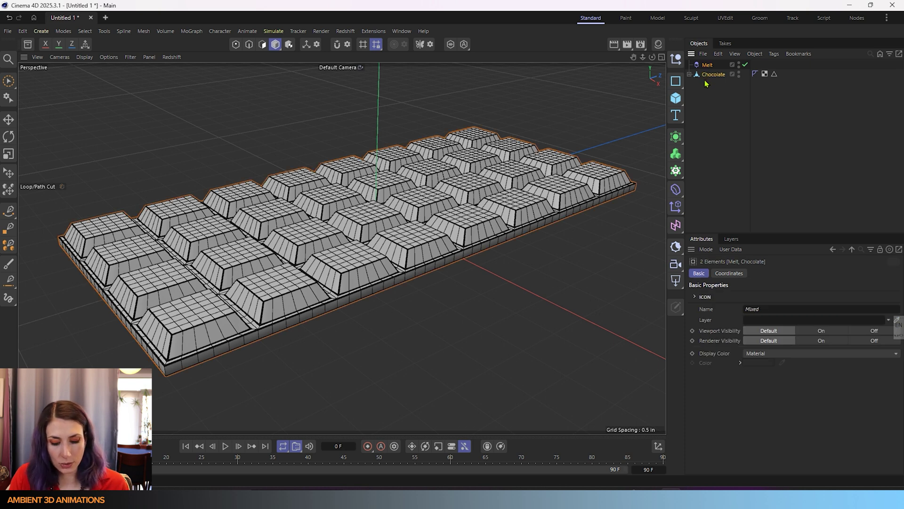
key("alt+g")
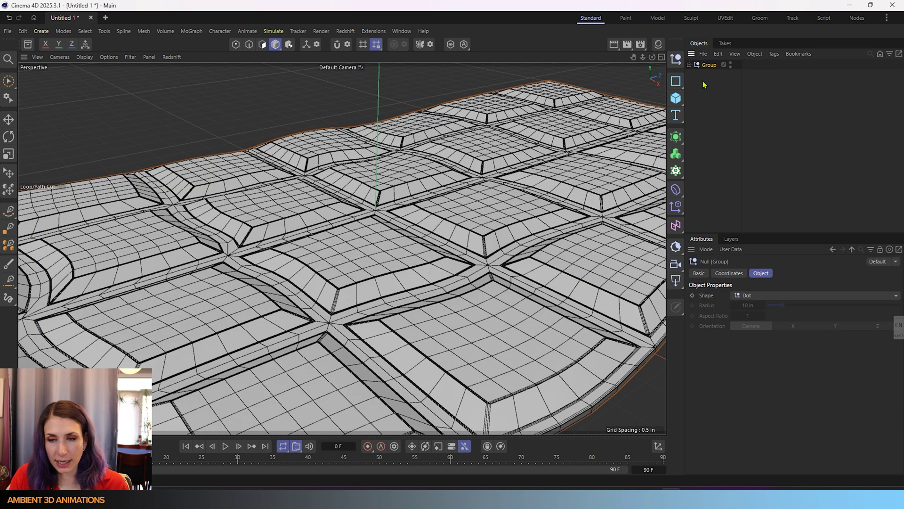
left_click(690, 65)
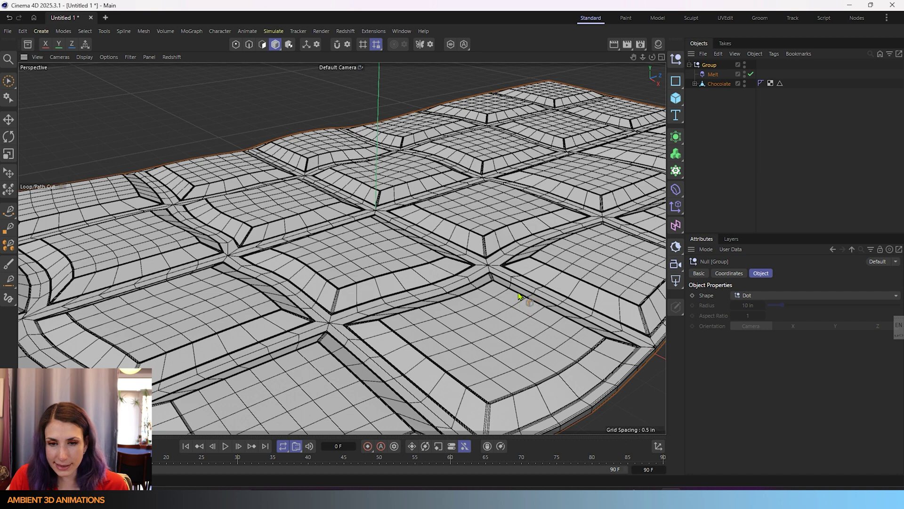
Check the Melt deformer's axis position against the base of the bar in the right and perspective views
scroll(520, 299, "down", 10)
left_click_drag(465, 289, 474, 280, "alt")
left_click(714, 75)
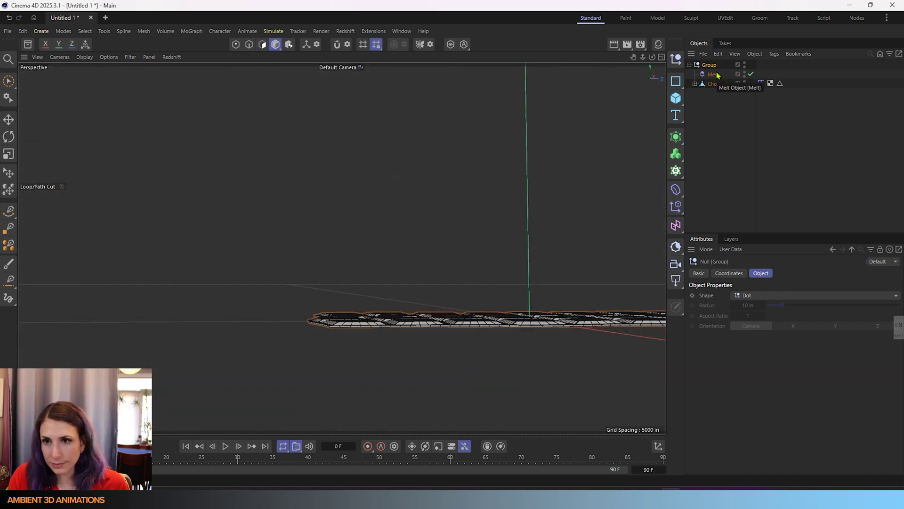
middle_click(546, 385)
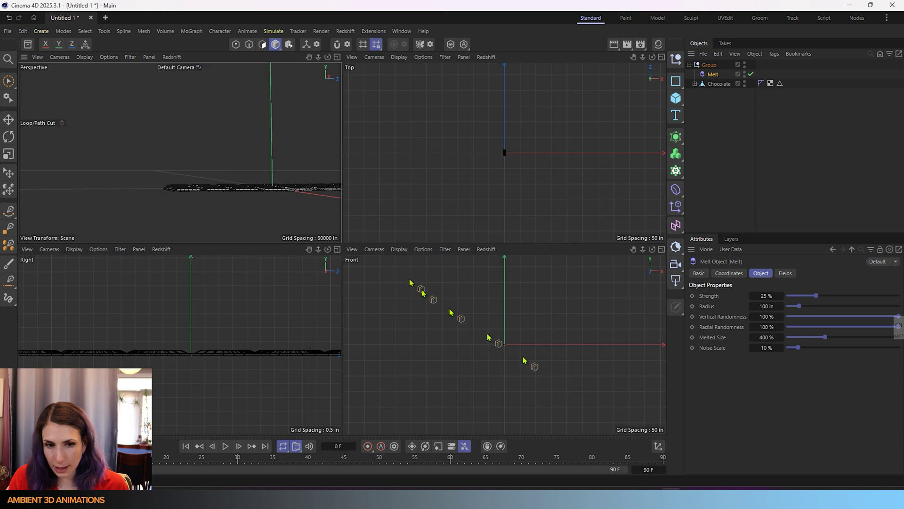
left_click_drag(660, 122, 177, 366)
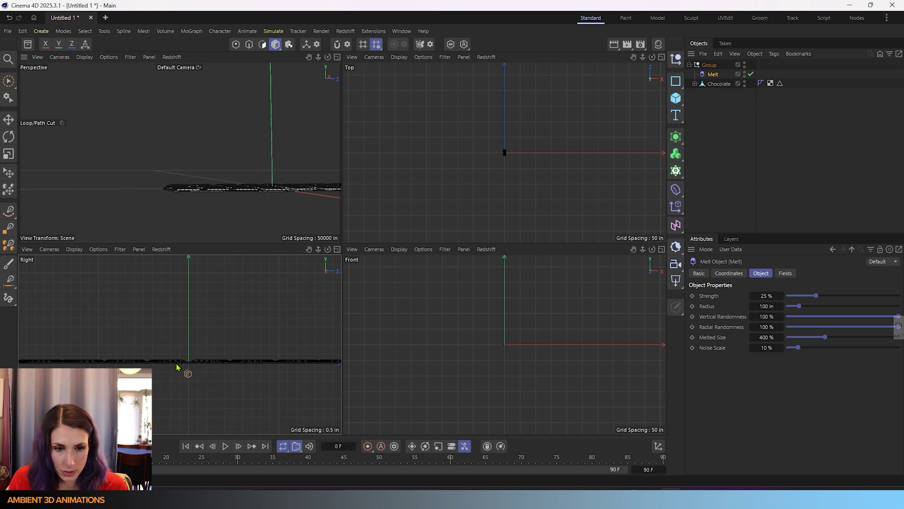
scroll(192, 364, "up", 12)
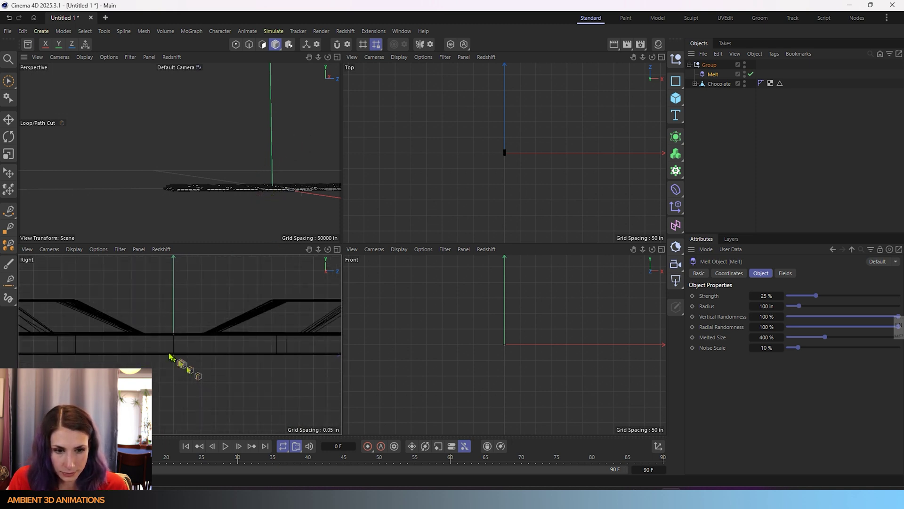
scroll(171, 355, "up", 4)
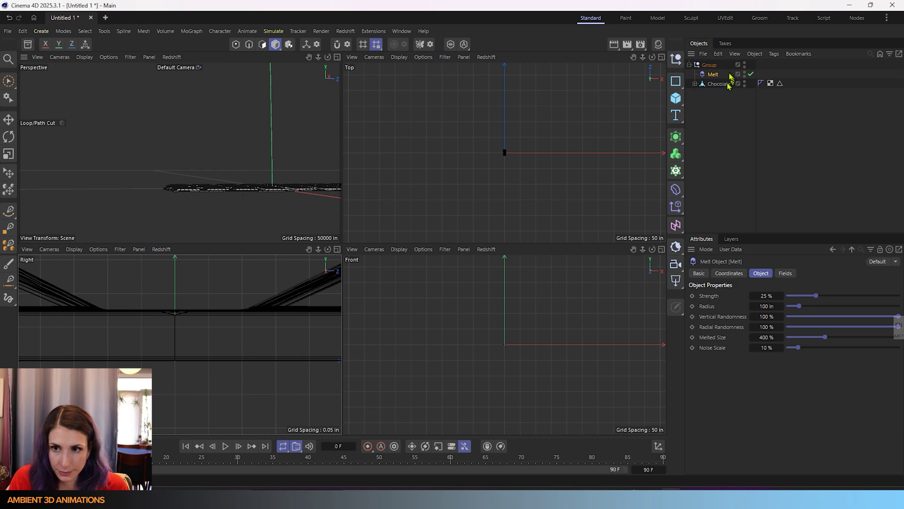
left_click_drag(712, 77, 173, 375)
key("F3")
scroll(343, 313, "down", 15)
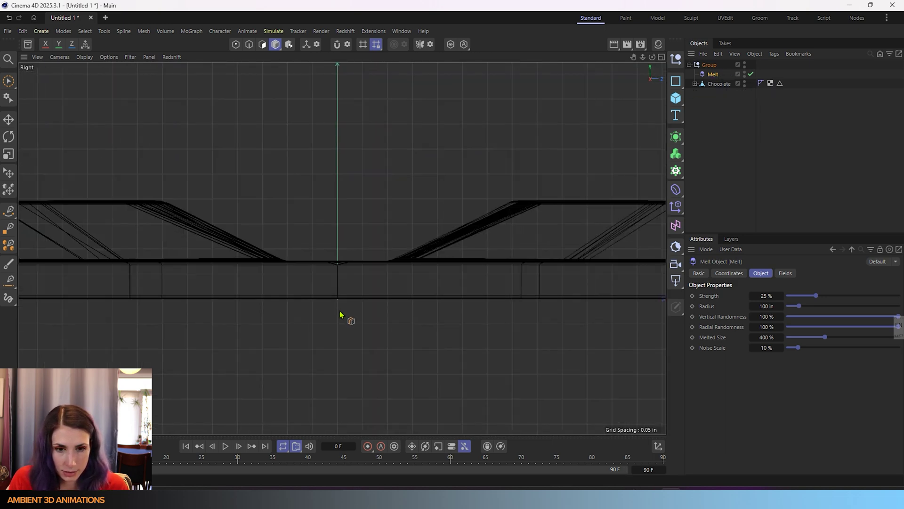
scroll(185, 245, "down", 2)
key("e")
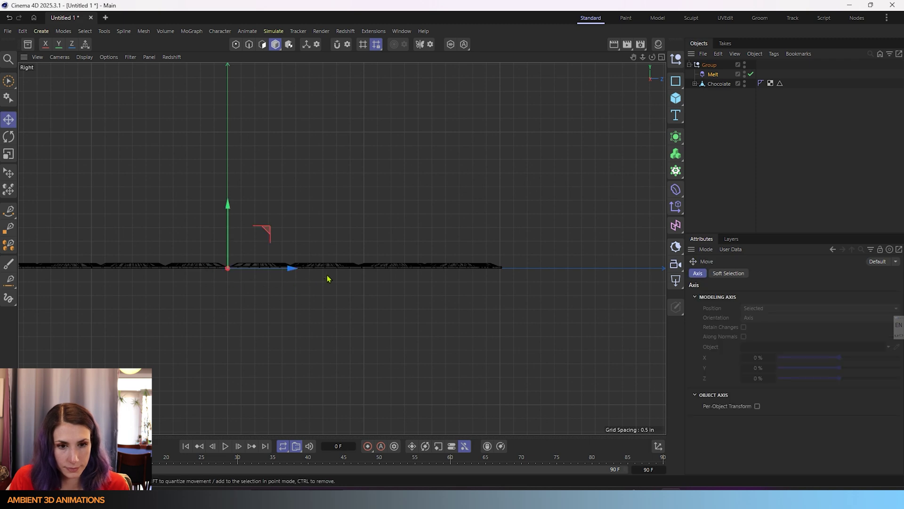
scroll(239, 278, "up", 8)
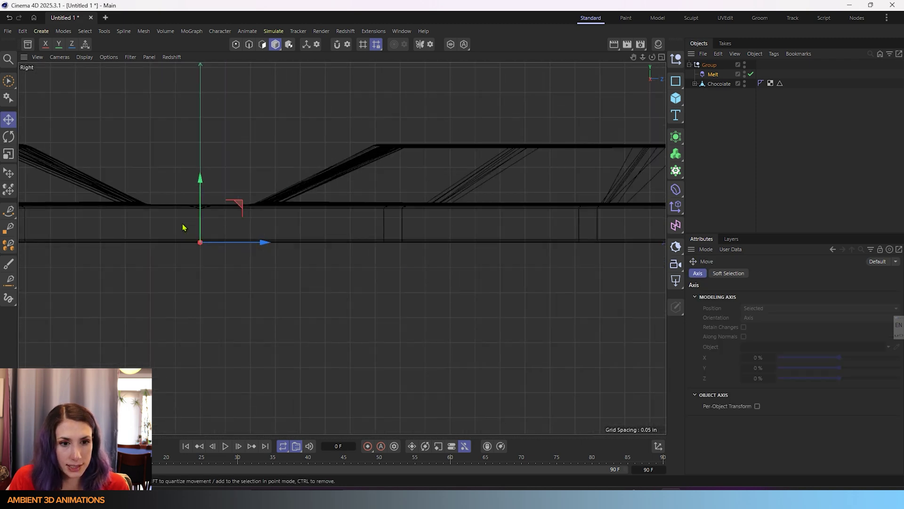
scroll(196, 261, "down", 3)
middle_click(204, 257)
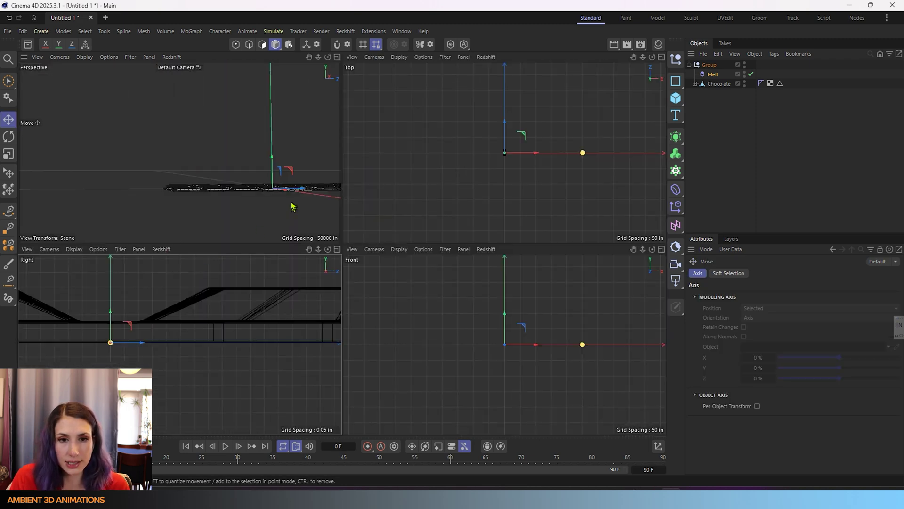
middle_click(295, 204)
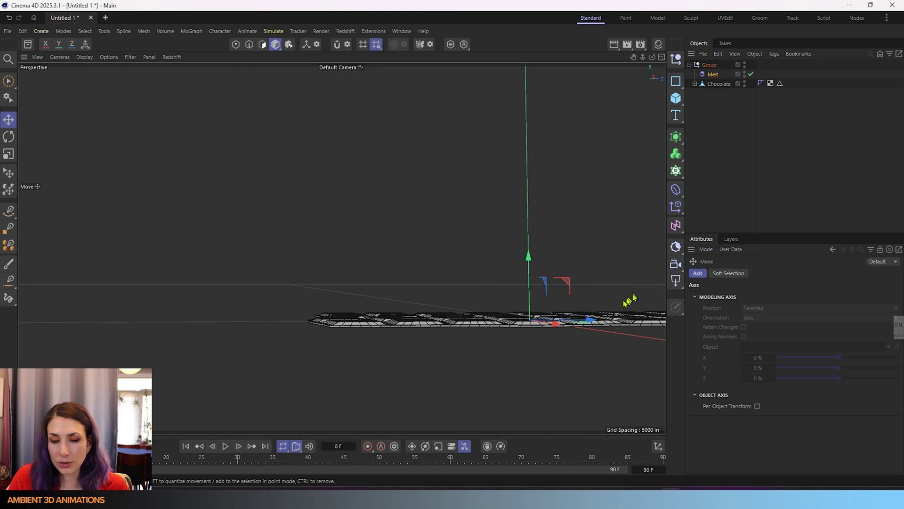
left_click_drag(631, 299, 465, 403, "alt")
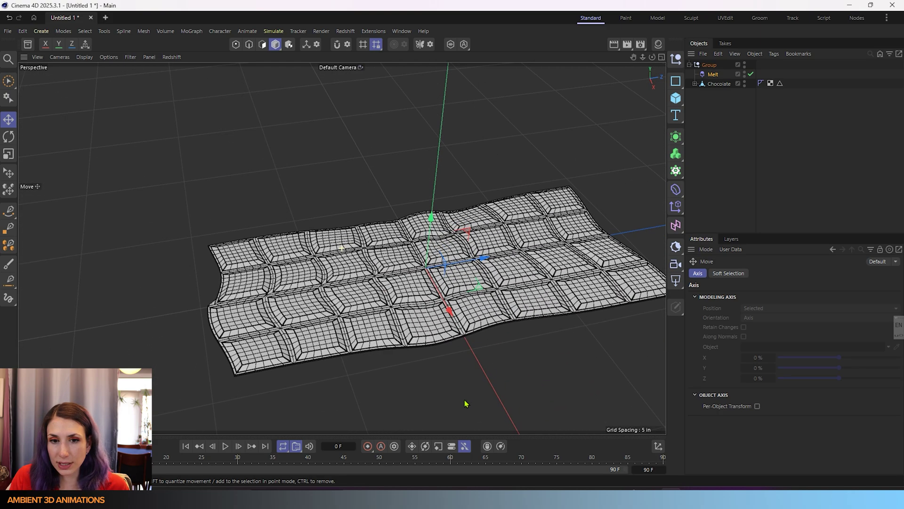
Select the Chocolate object and examine its axis position and melted shape in side and perspective views
left_click(716, 85)
left_click_drag(377, 383, 347, 317, "alt")
key("F5")
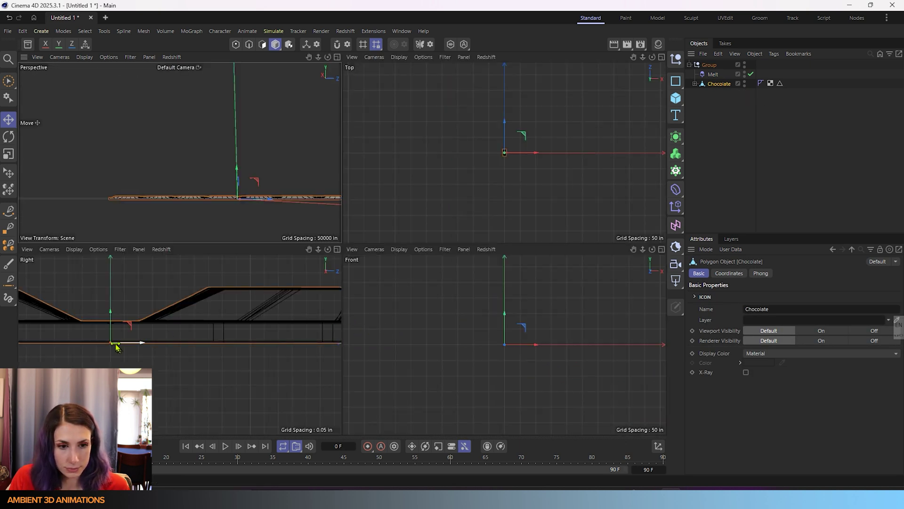
middle_click(208, 194)
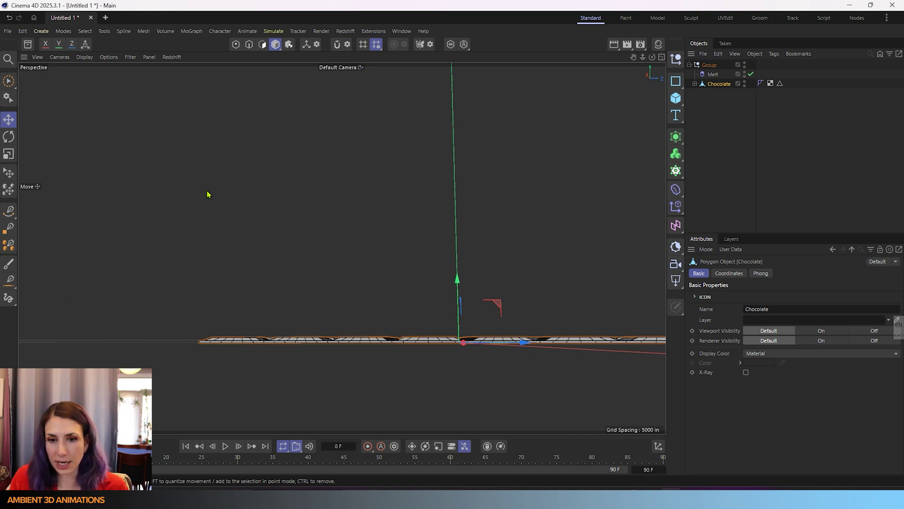
left_click_drag(520, 406, 548, 423, "alt")
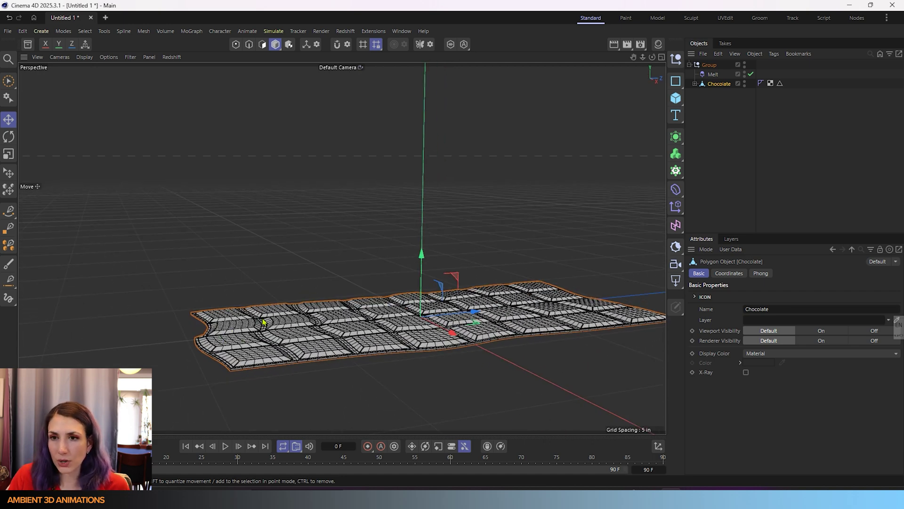
Rename the null holding the deformer and the bar to "Chocolate Group"
double_click(716, 65)
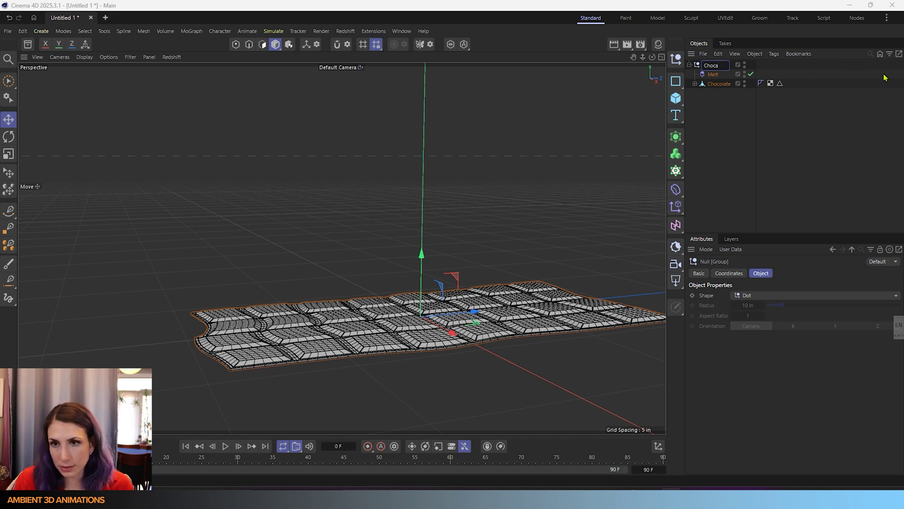
type("Choca")
key("BackSpace")
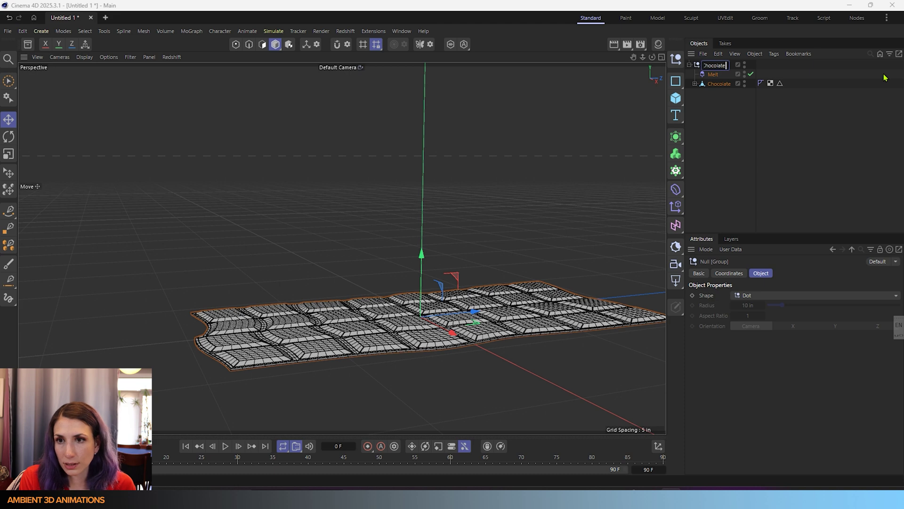
type("olate C")
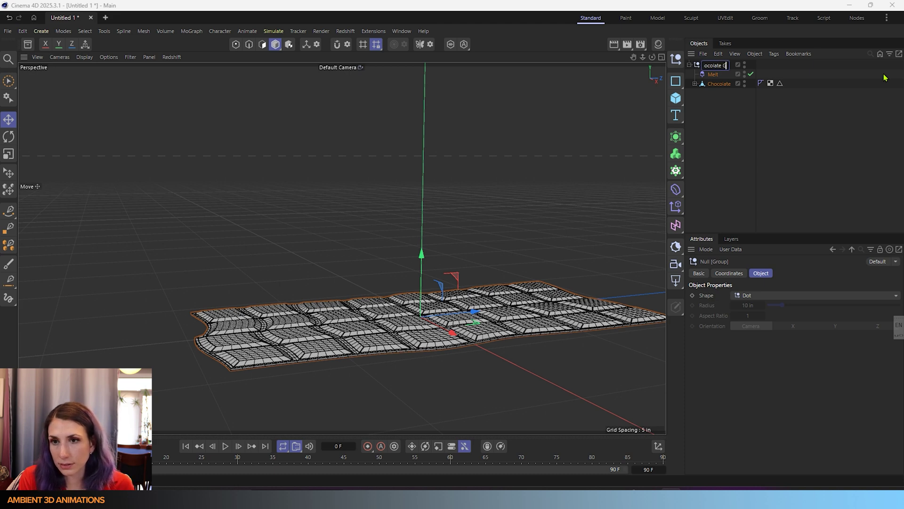
type("roup")
key("Return")
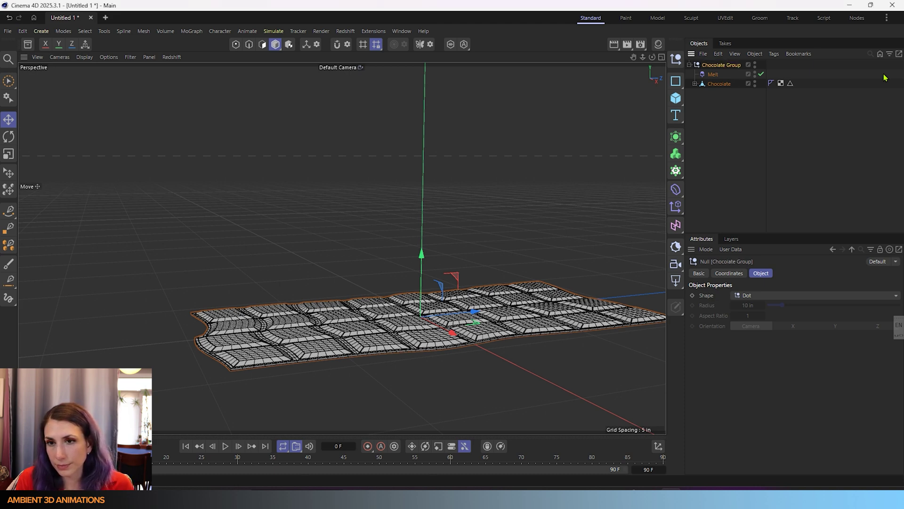
Set the Melt deformer's noise scale to 1 % and its strength to 32 %
left_click(717, 75)
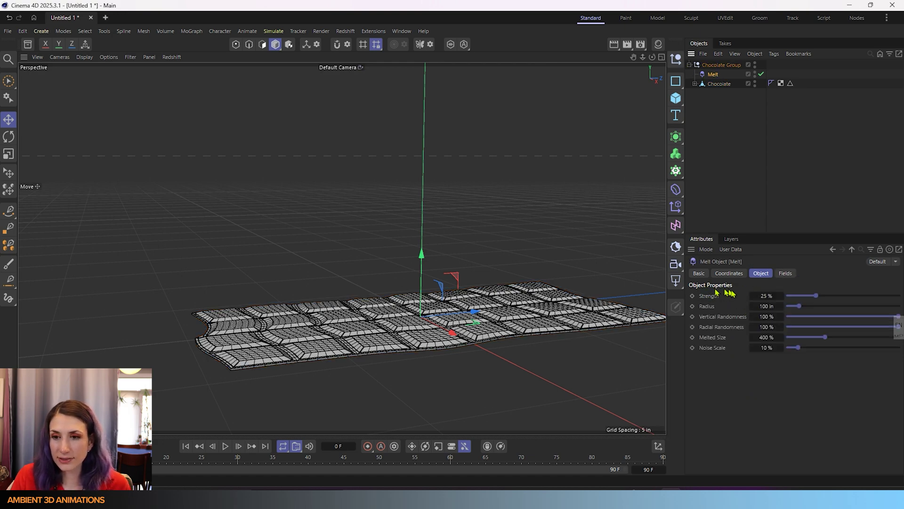
left_click_drag(819, 299, 894, 299)
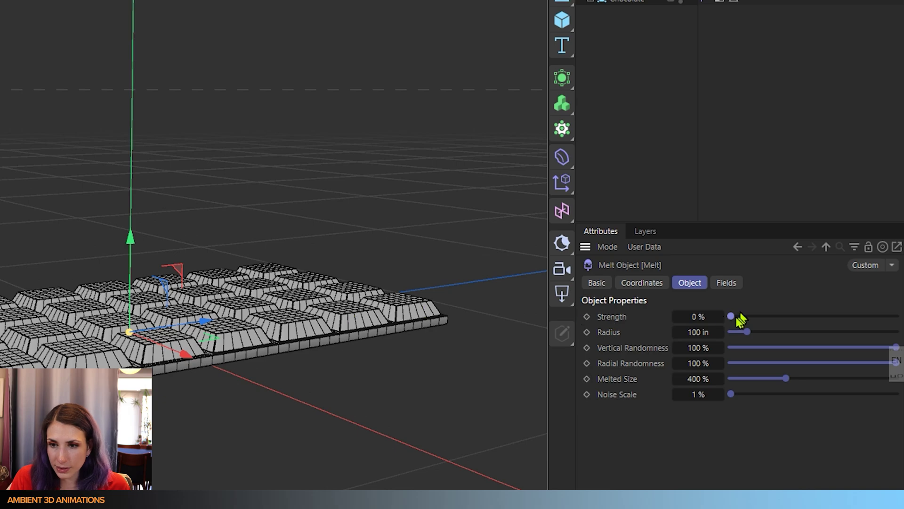
left_click_drag(732, 316, 785, 321)
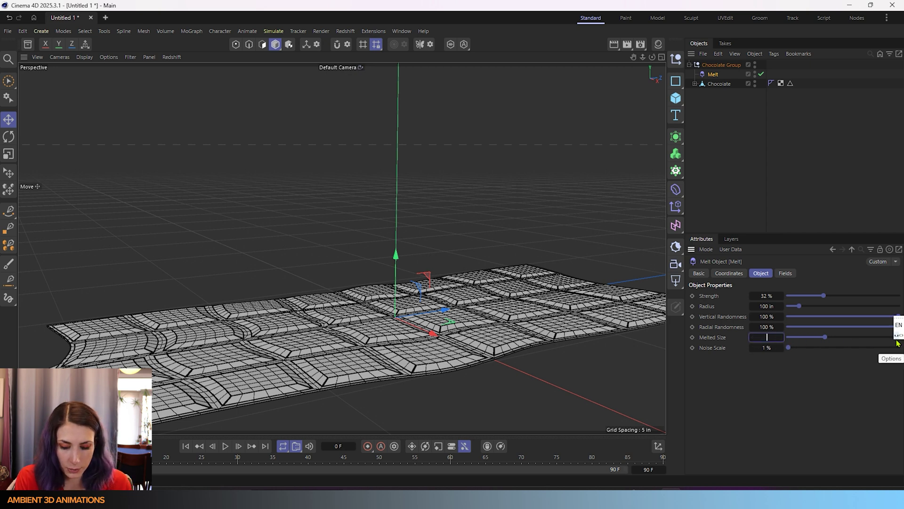
Set the Melt deformer's melted size to 105 % and its strength to 37 %
type("0")
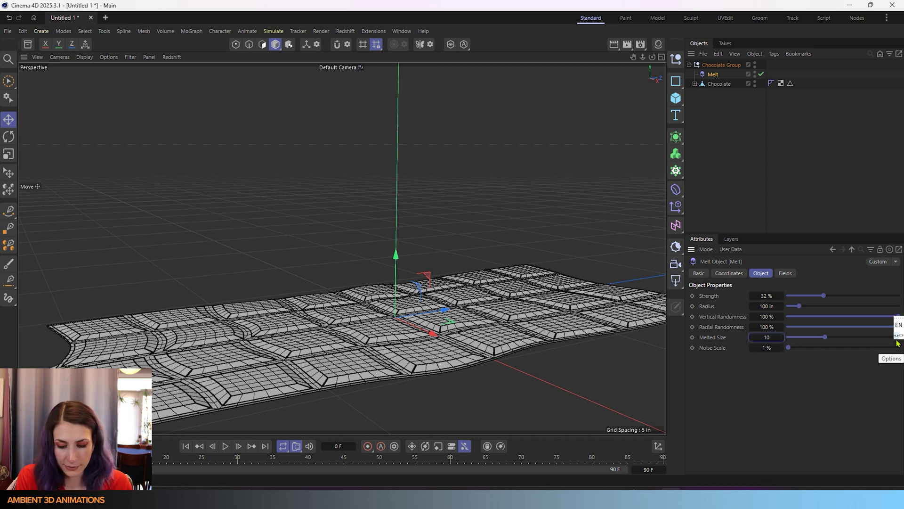
type("5")
key("Return")
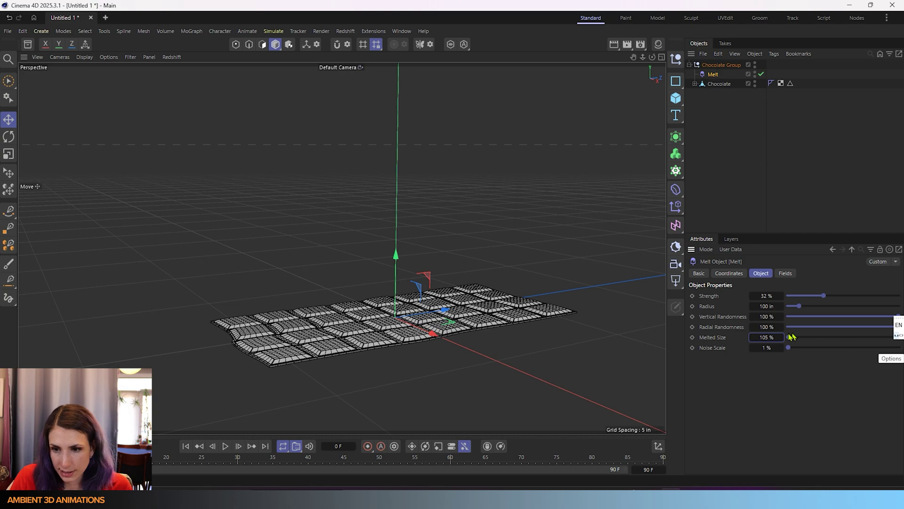
left_click_drag(471, 346, 452, 378, "alt")
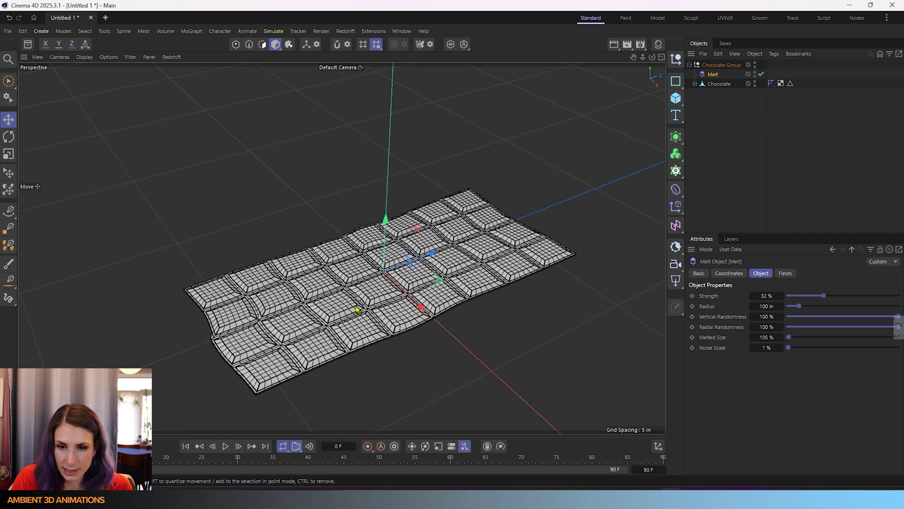
mouse_move(821, 300)
left_mouse_down()
mouse_move(791, 301)
mouse_move(884, 301)
mouse_move(776, 307)
mouse_move(830, 302)
left_mouse_up()
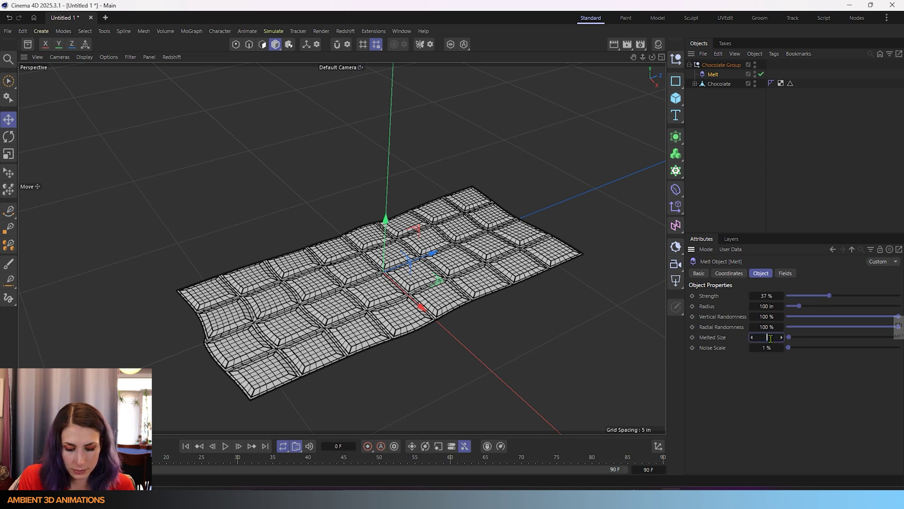
Set the Melt deformer's melted size to 100 %, strength to 21 % and radius to 1 in
left_click_drag(771, 338, 768, 337)
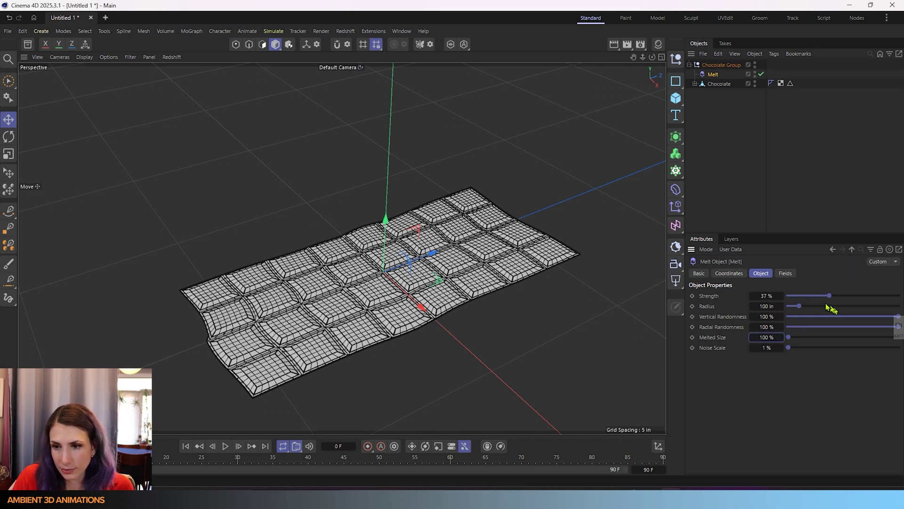
mouse_move(829, 296)
left_mouse_down()
mouse_move(795, 302)
mouse_move(870, 299)
mouse_move(807, 305)
mouse_move(815, 305)
left_mouse_up()
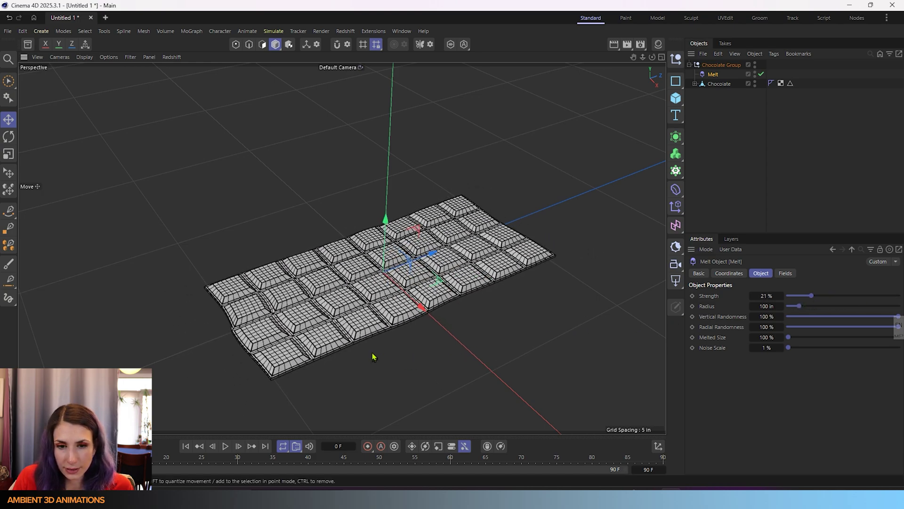
left_click_drag(372, 357, 342, 246, "alt")
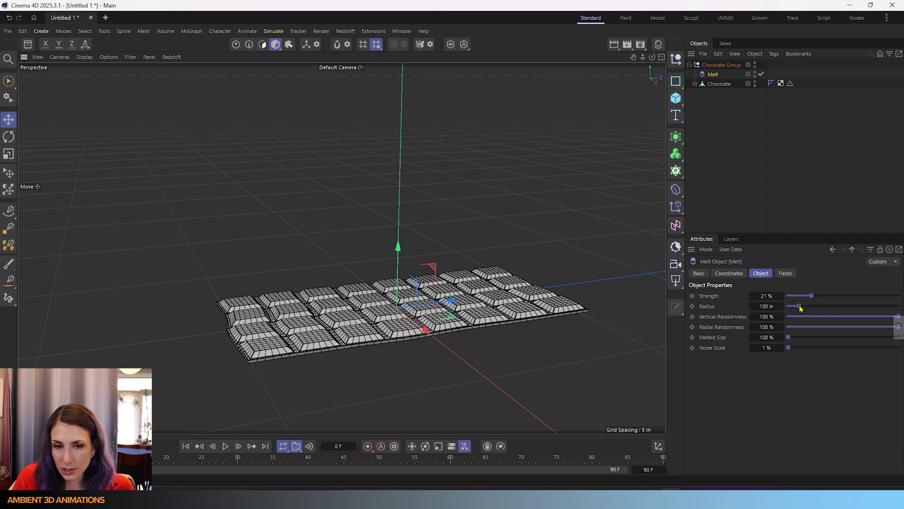
left_click_drag(800, 307, 791, 306)
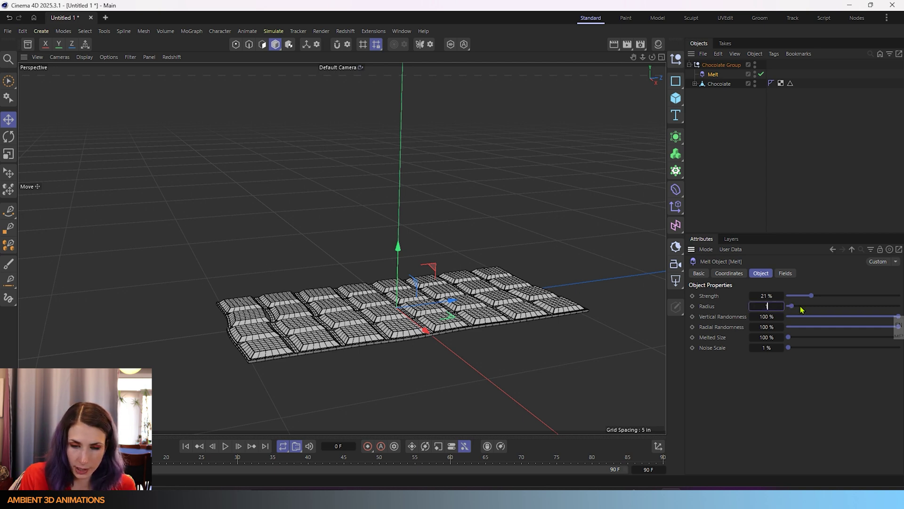
key("Return")
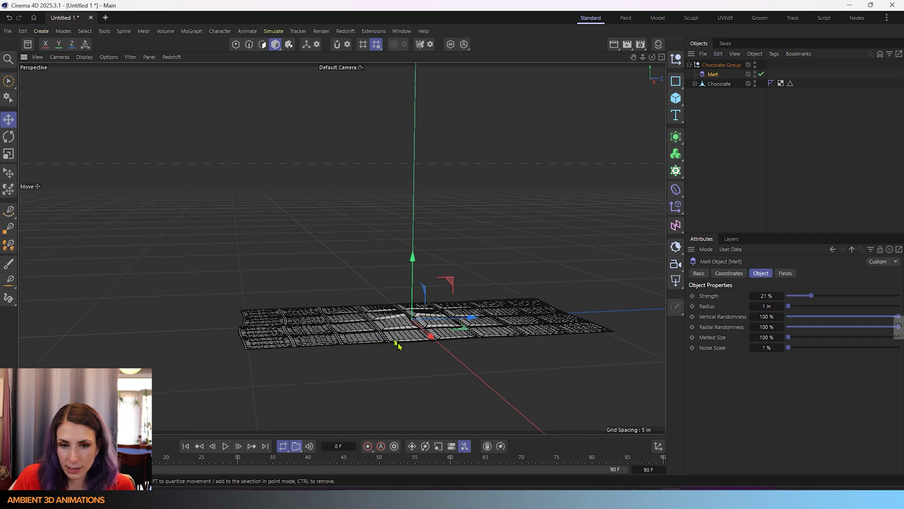
Examine the chocolate bar's melted profile around the Melt deformer's axis in the side view
middle_click(400, 347)
middle_click(172, 377)
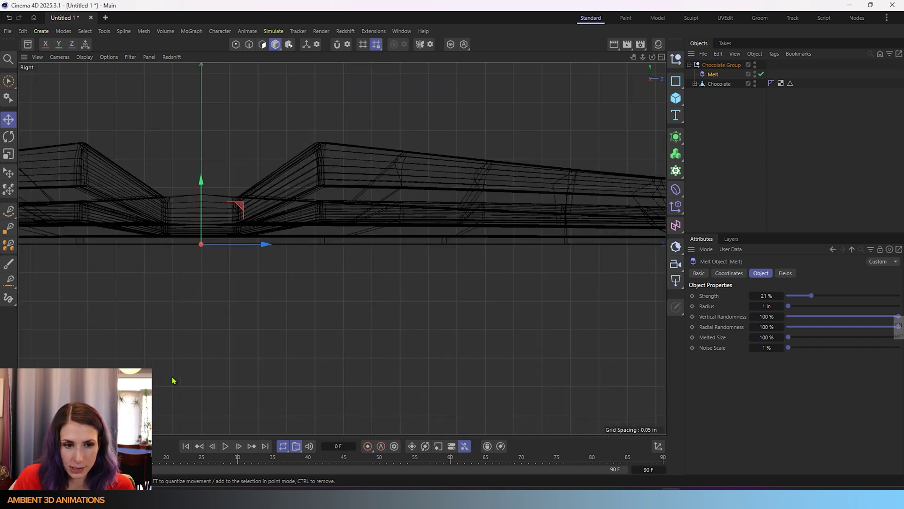
scroll(316, 340, "down", 4)
scroll(316, 369, "down", 2)
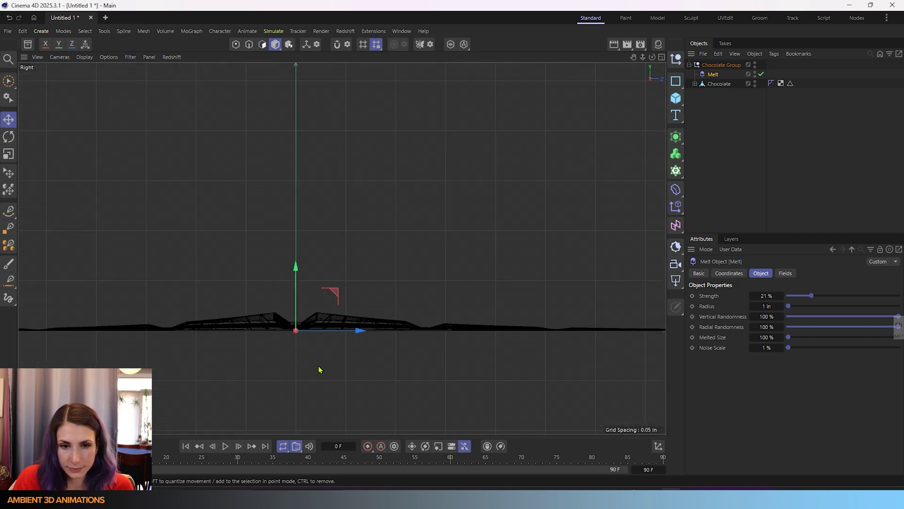
middle_click_drag(329, 369, 383, 359)
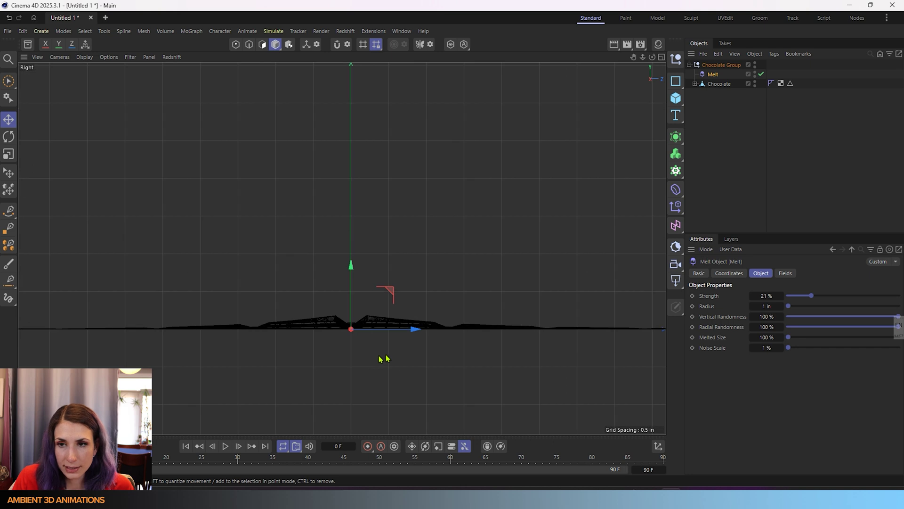
left_click(719, 84)
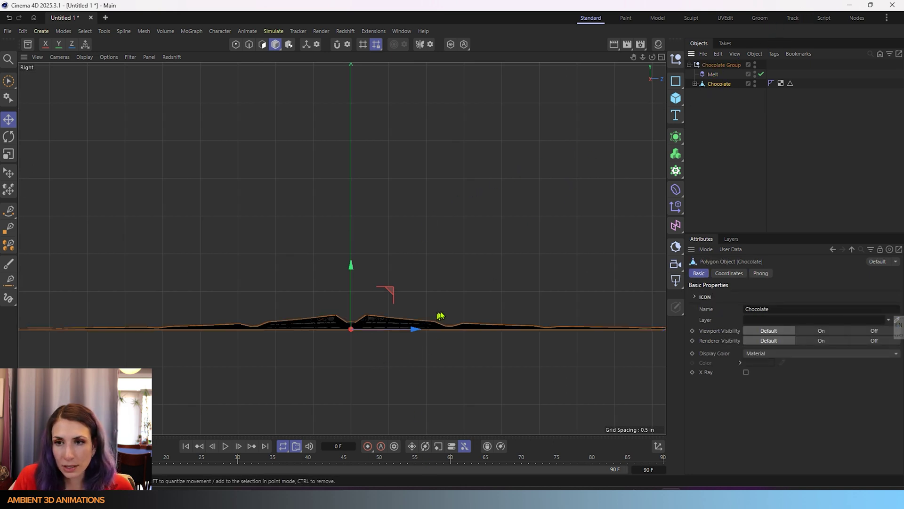
scroll(377, 332, "up", 1)
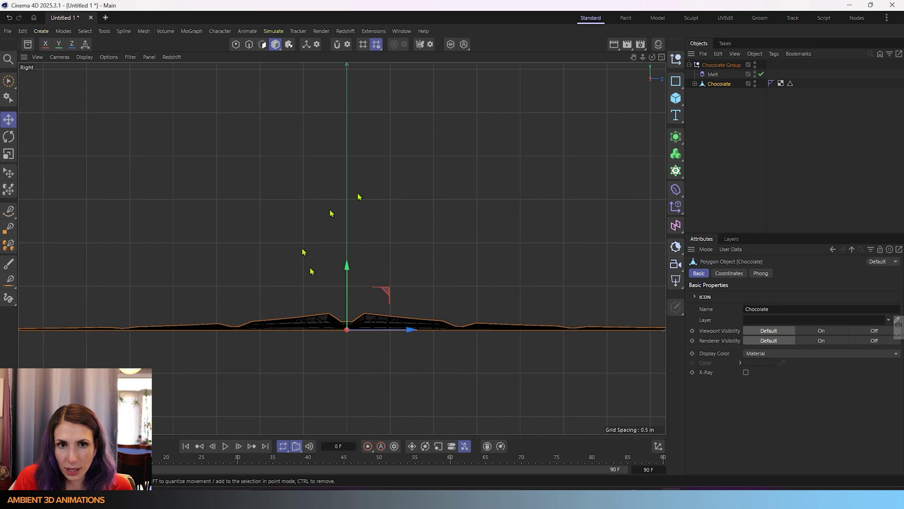
left_click(712, 75)
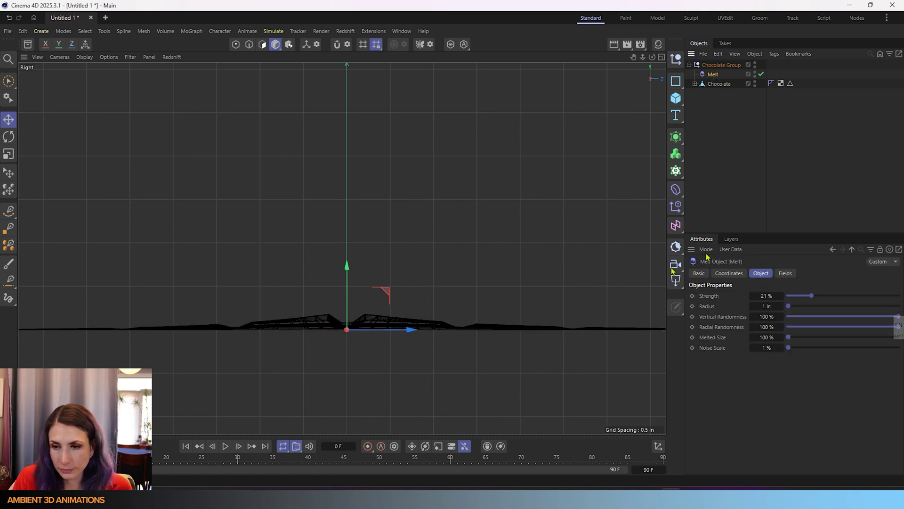
mouse_move(410, 332)
left_mouse_down()
mouse_move(597, 339)
mouse_move(202, 338)
mouse_move(561, 338)
mouse_move(241, 332)
mouse_move(409, 334)
left_mouse_up()
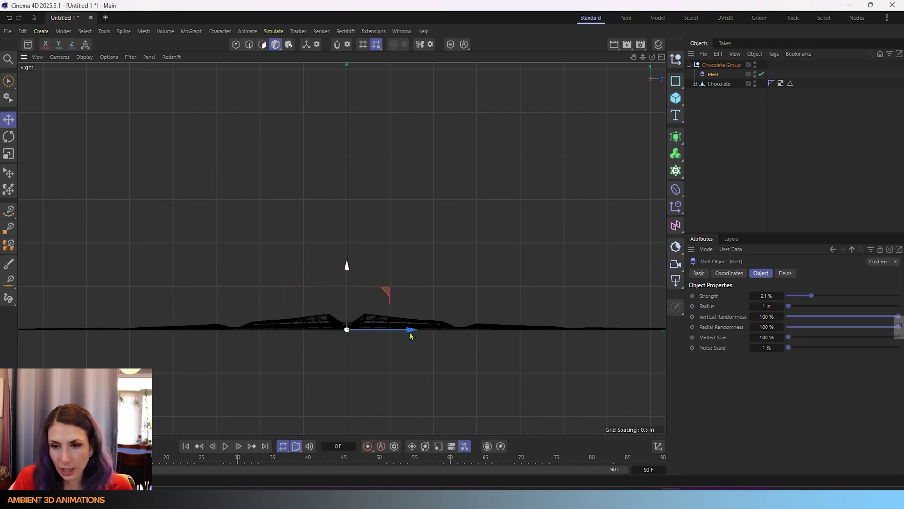
Set the Melt deformer's radius to 2 in
left_click(782, 307)
left_click(783, 307)
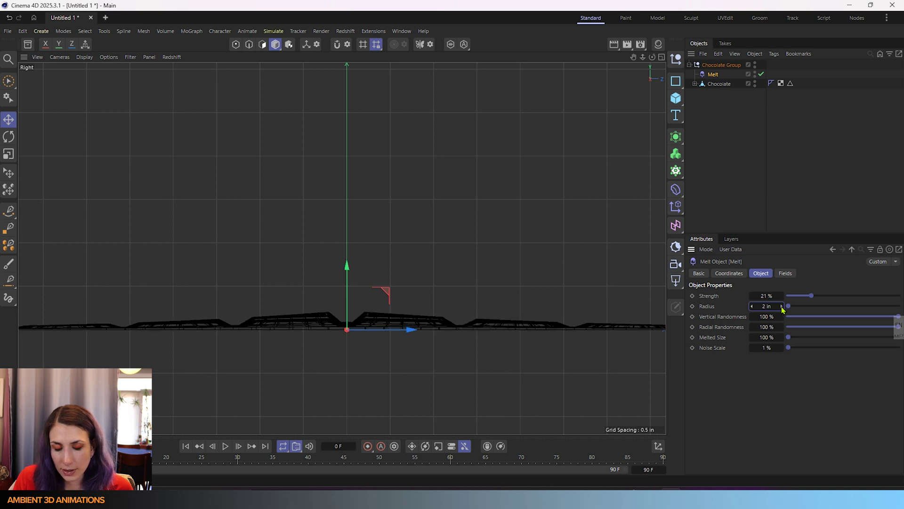
left_click_drag(410, 336, 429, 345)
scroll(391, 336, "down", 3)
scroll(391, 335, "down", 2)
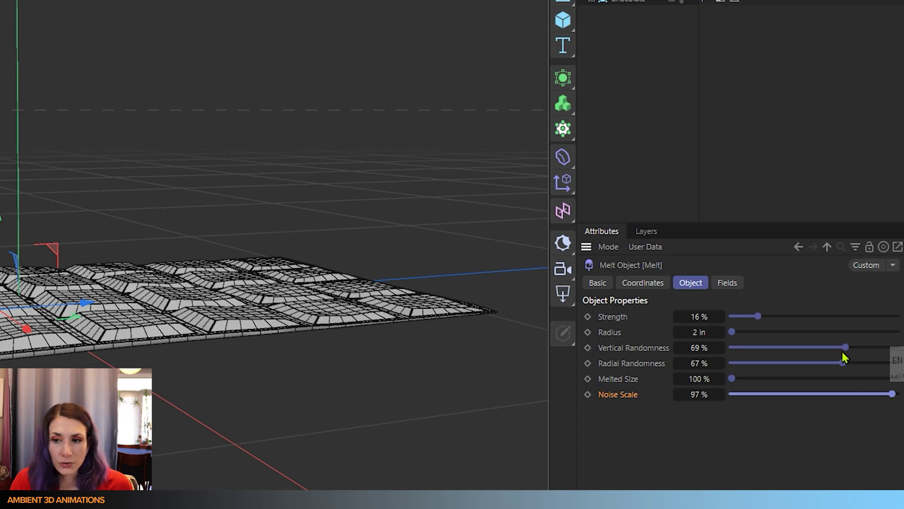
Try a vertical randomness of 86 % and a radial randomness of 100 % on the Melt deformer with a higher noise scale
left_click_drag(843, 356, 897, 362)
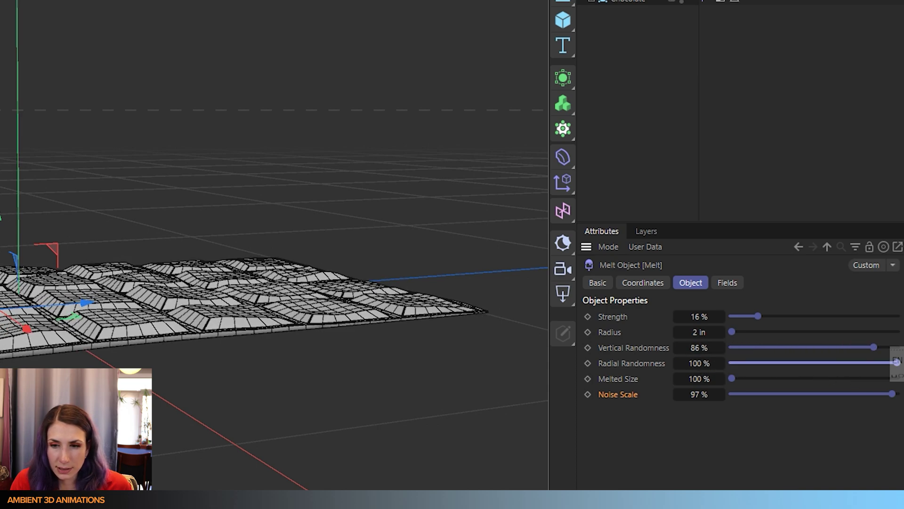
left_click(846, 394)
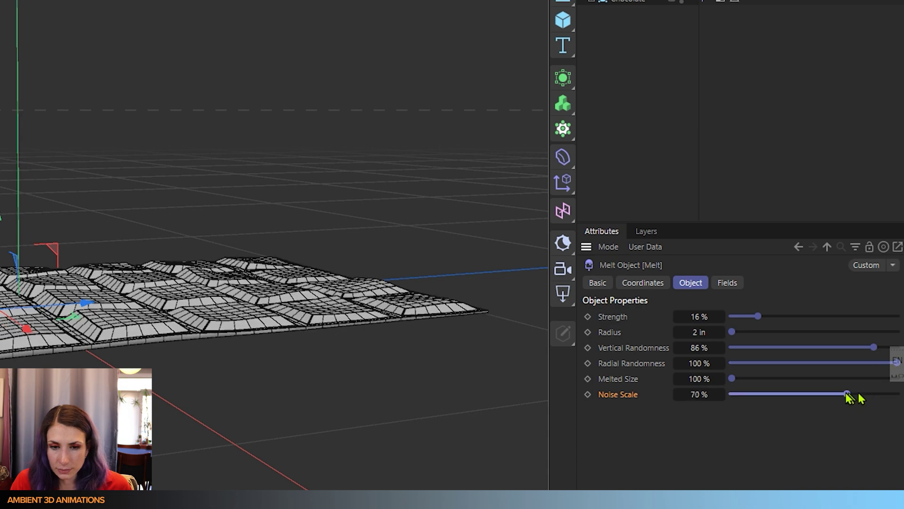
left_click_drag(848, 395, 900, 405)
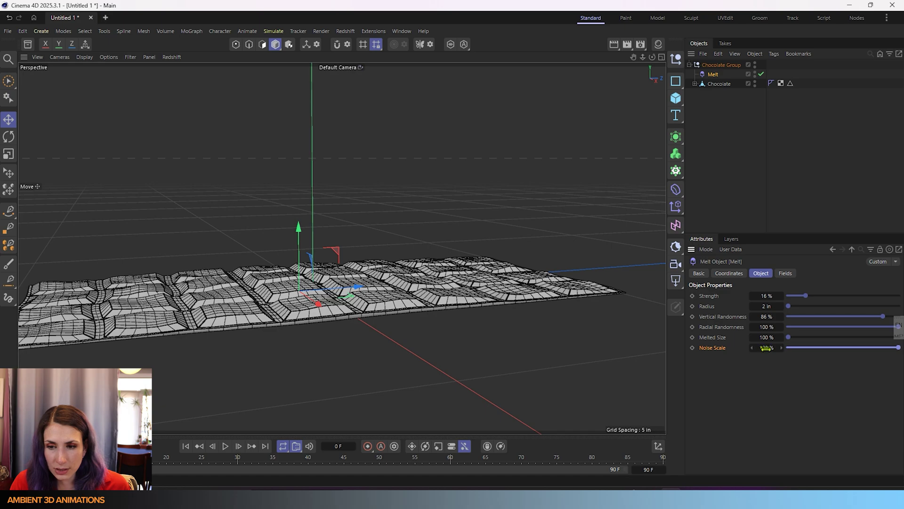
Try a noise scale of 165.1 % on the Melt deformer with vertical and radial randomness at 0 %
left_click_drag(766, 349, 803, 349)
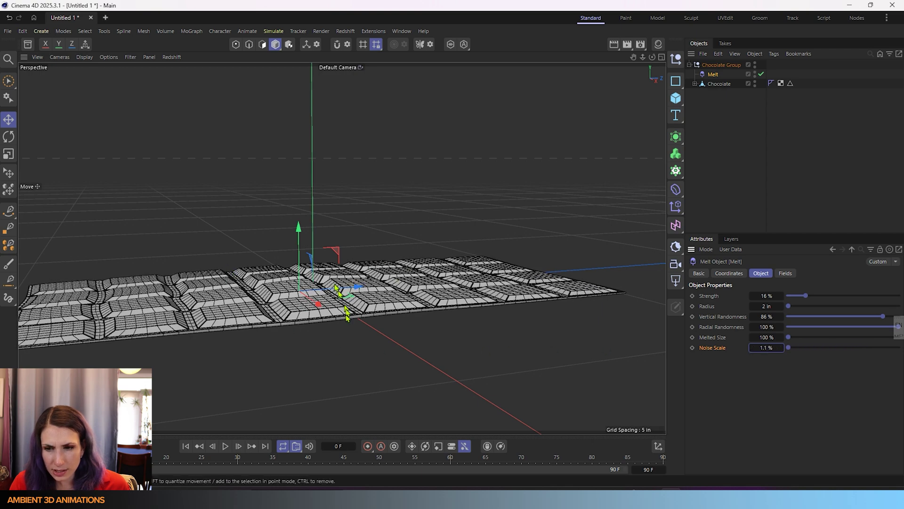
left_click_drag(775, 347, 741, 329)
left_click_drag(457, 330, 495, 376, "alt")
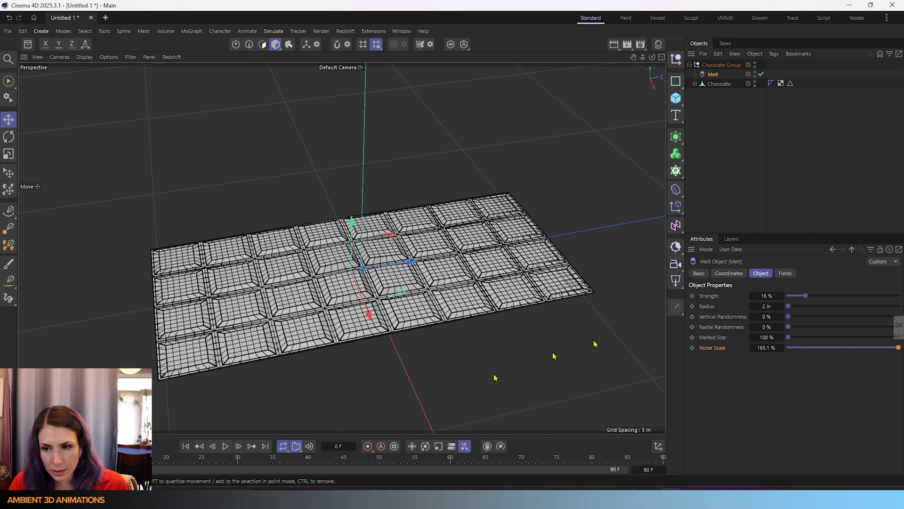
Set the Melt deformer's radial and vertical randomness to 100 % and its noise scale to 56 %
left_click_drag(794, 329, 898, 327)
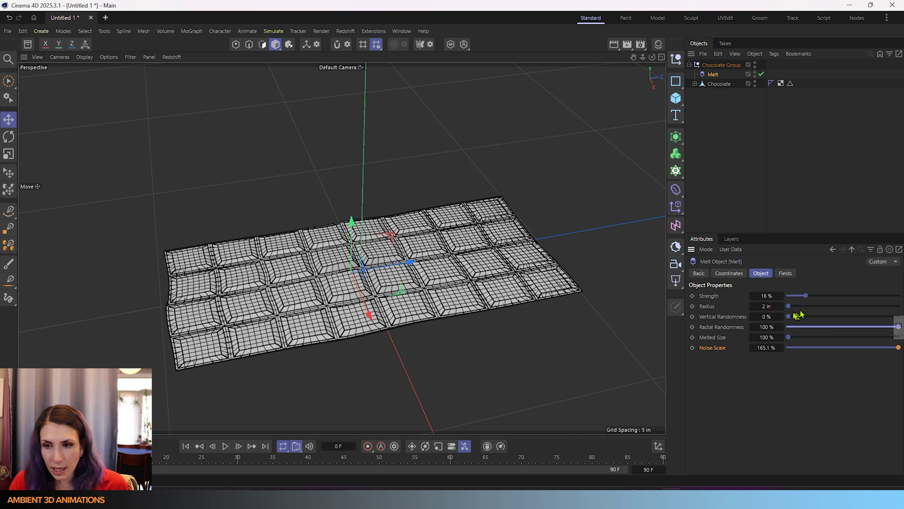
left_click_drag(794, 319, 898, 316)
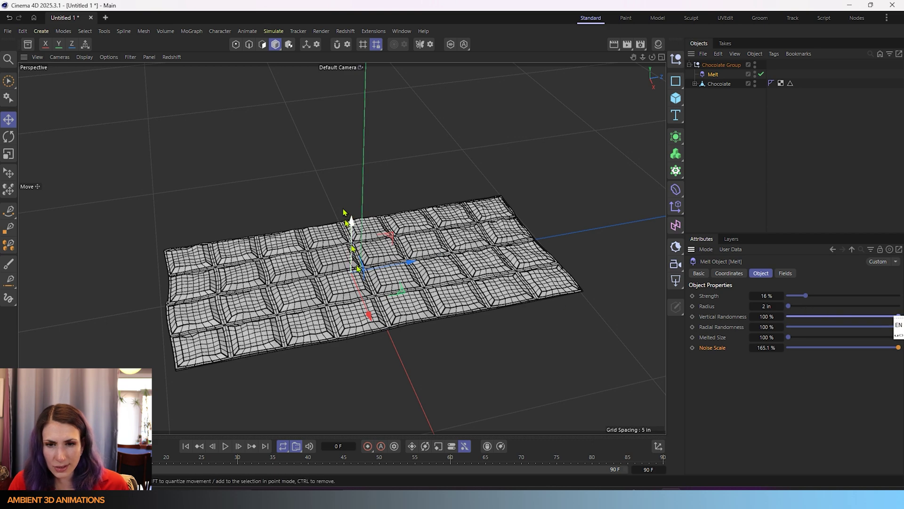
left_click_drag(398, 337, 400, 311, "alt")
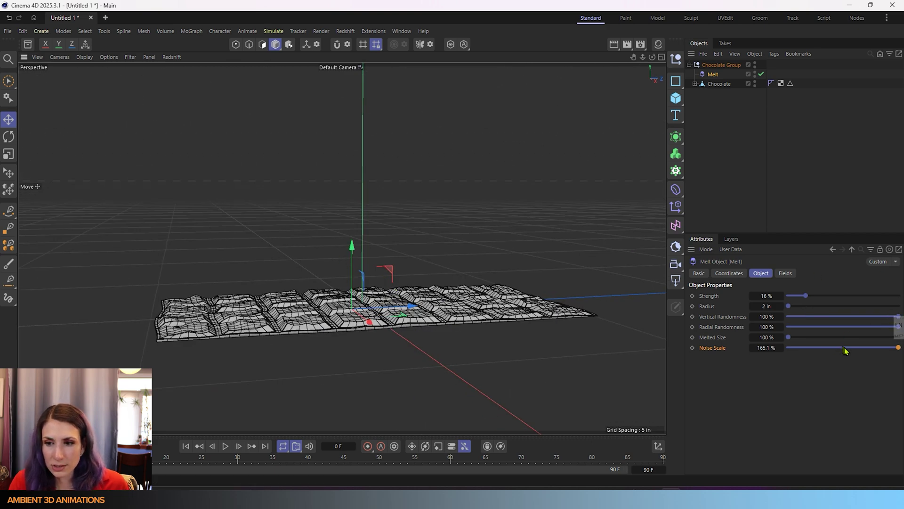
mouse_move(843, 348)
left_mouse_down()
mouse_move(792, 348)
mouse_move(899, 347)
mouse_move(850, 349)
left_mouse_up()
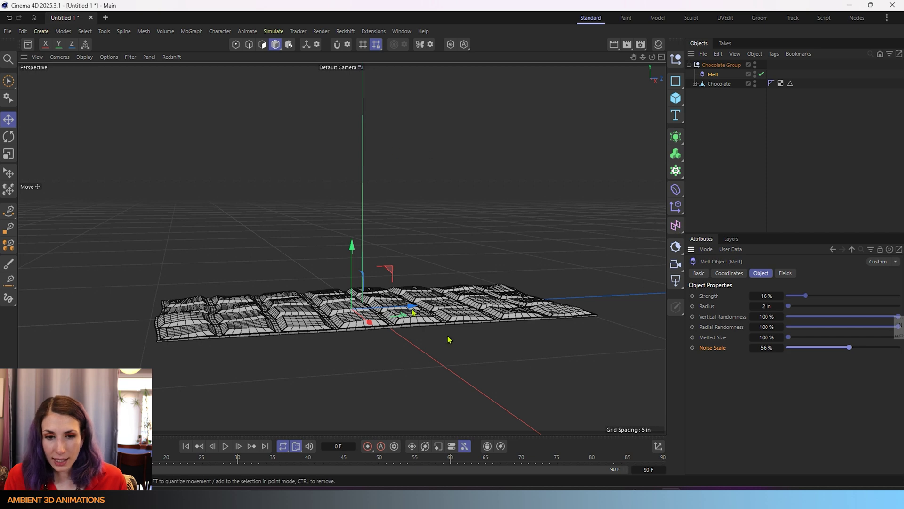
left_click_drag(403, 274, 416, 295, "alt")
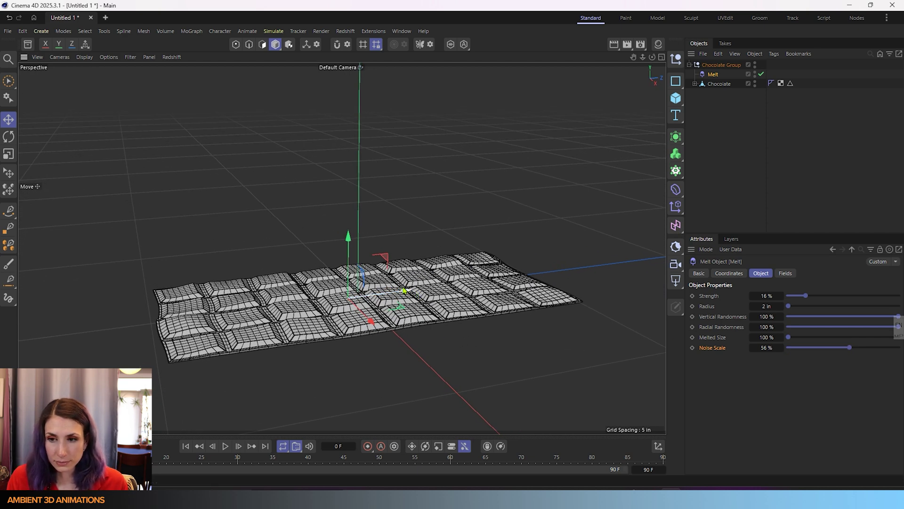
Add a Linear Field to the Melt deformer
left_click(785, 273)
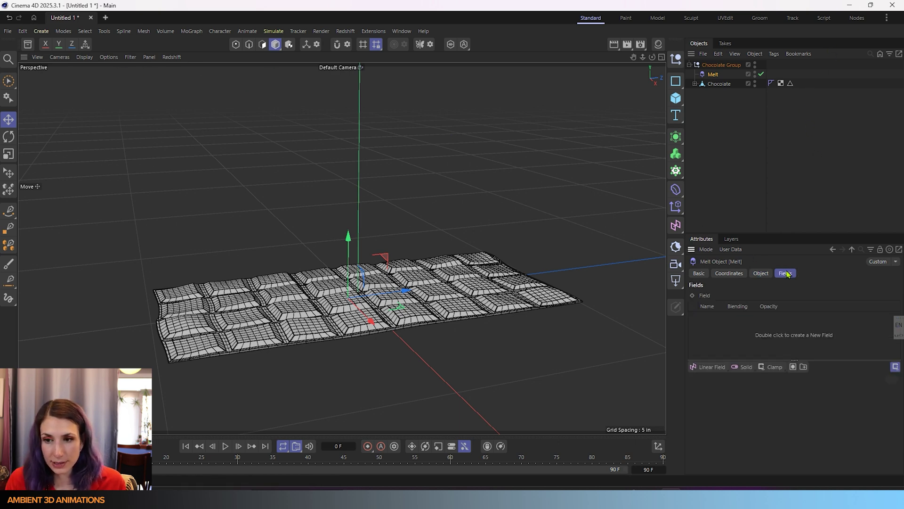
left_click(721, 368)
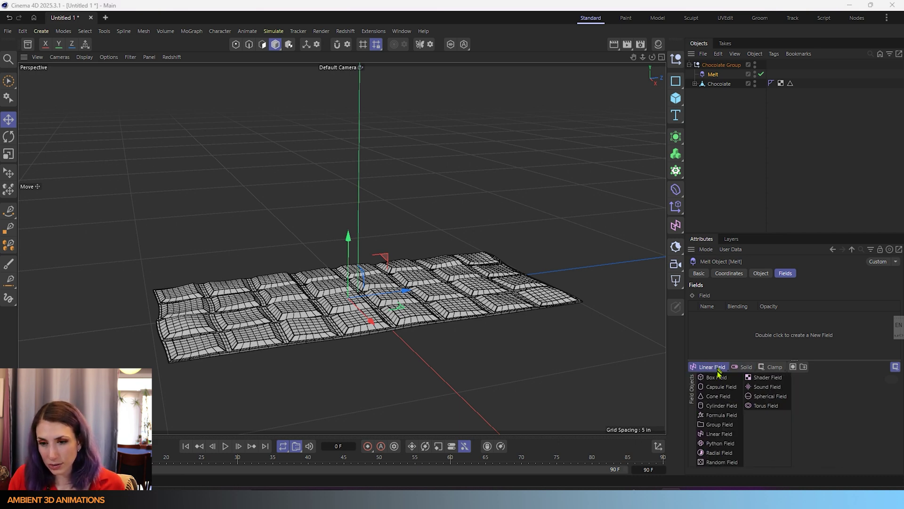
left_click(719, 433)
scroll(305, 181, "down", 5)
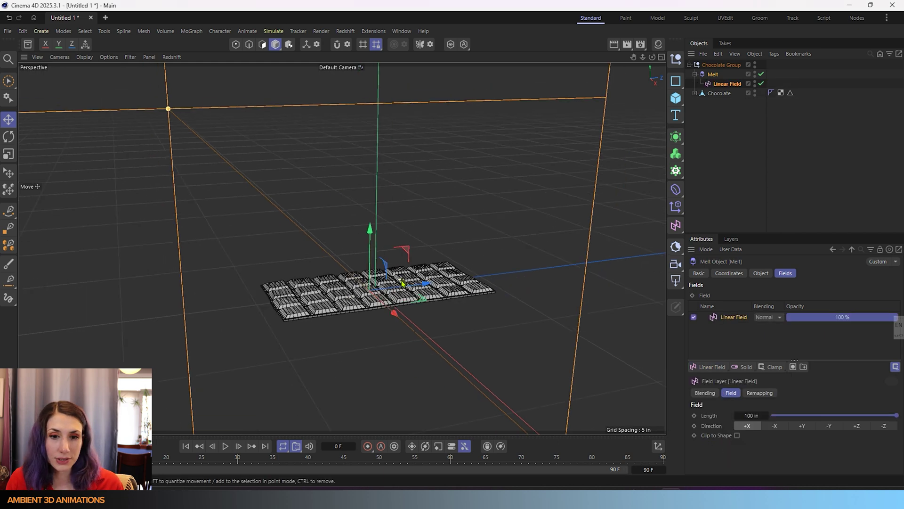
Set the Linear Field's length to 4 in
left_click(723, 85)
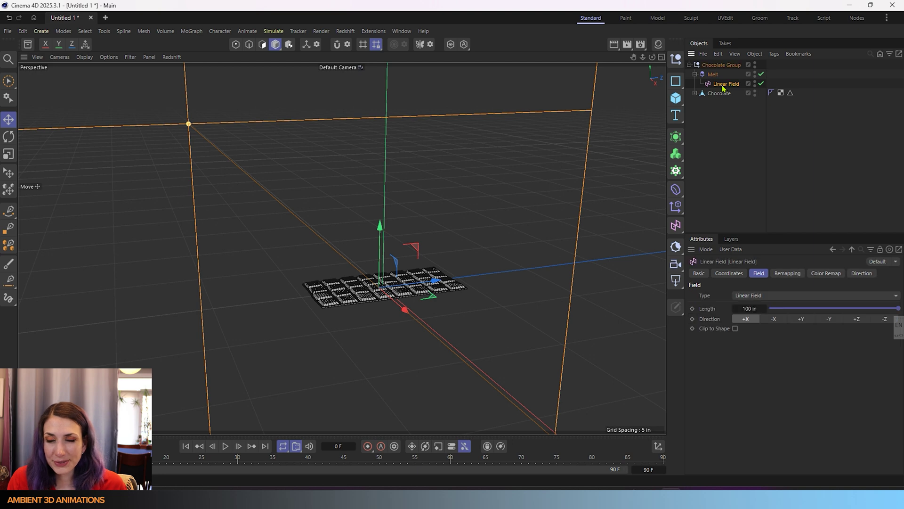
left_click_drag(723, 89, 706, 83)
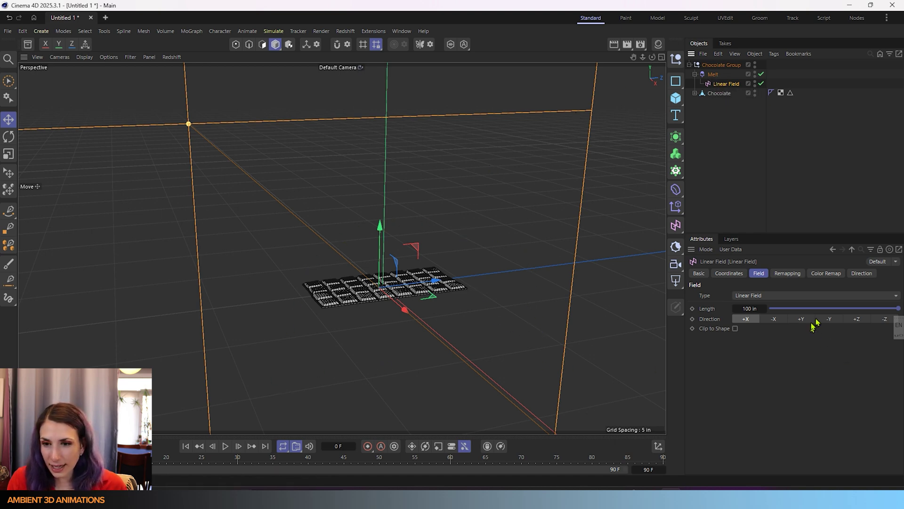
left_click_drag(827, 310, 775, 326)
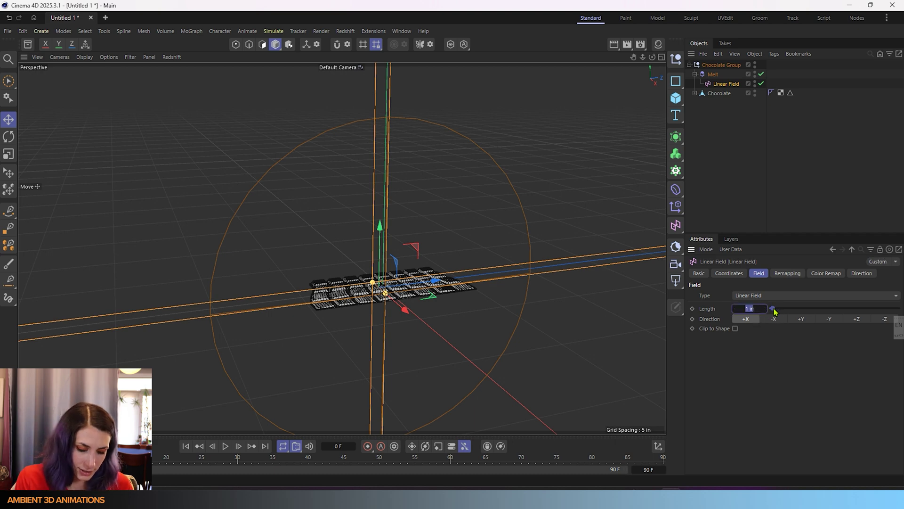
left_click_drag(775, 311, 775, 311)
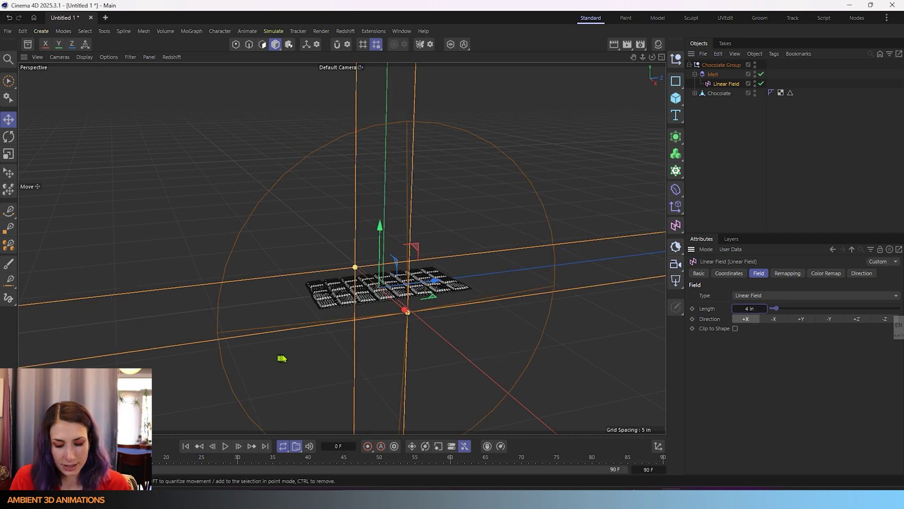
Rotate the Linear Field about its vertical axis to run along the chocolate bar's length, and activate the Move tool
key("r")
left_click_drag(383, 305, 401, 279)
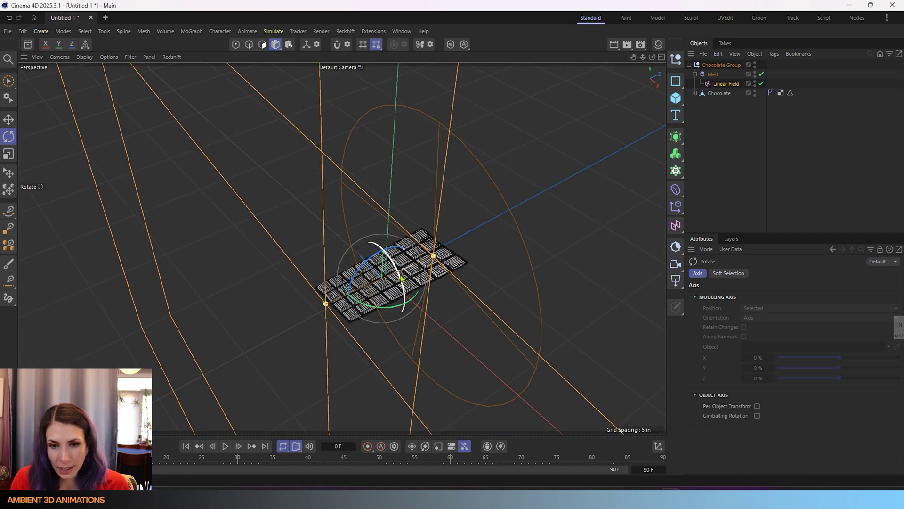
scroll(402, 279, "up", 2)
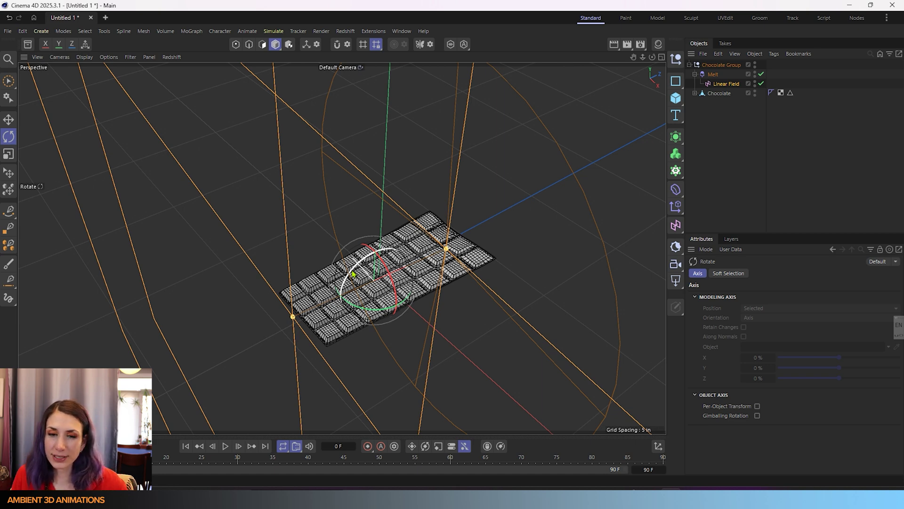
key("e")
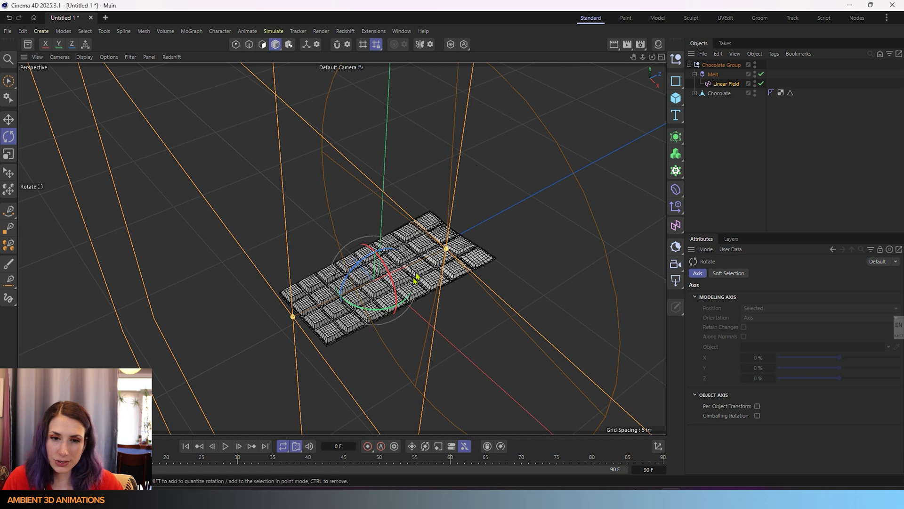
left_click_drag(410, 301, 507, 309, "alt")
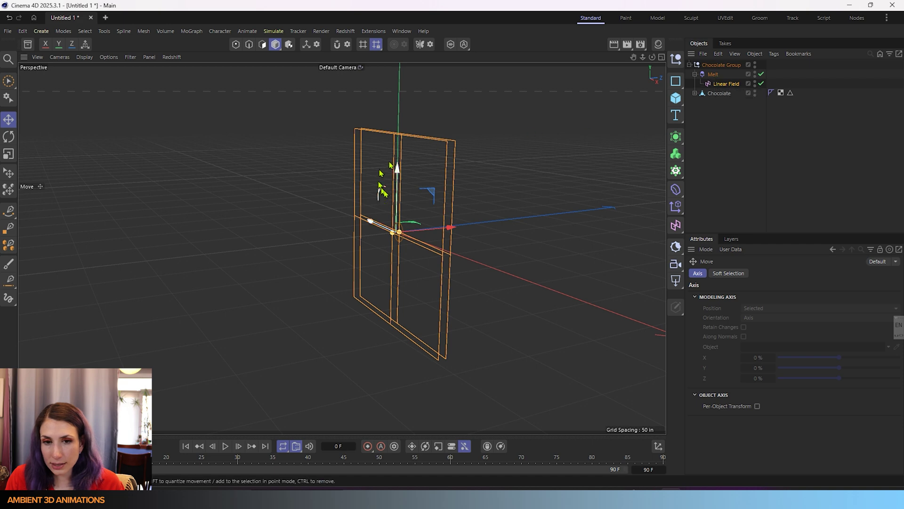
Inspect the partly melted chocolate bar within the Linear Field and review the Melt deformer's object properties
scroll(393, 236, "up", 3)
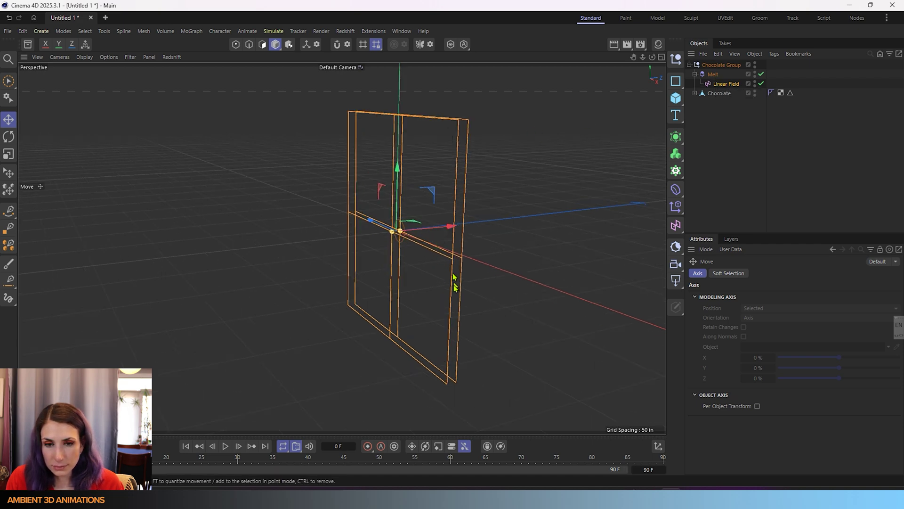
left_click_drag(454, 282, 403, 276, "alt")
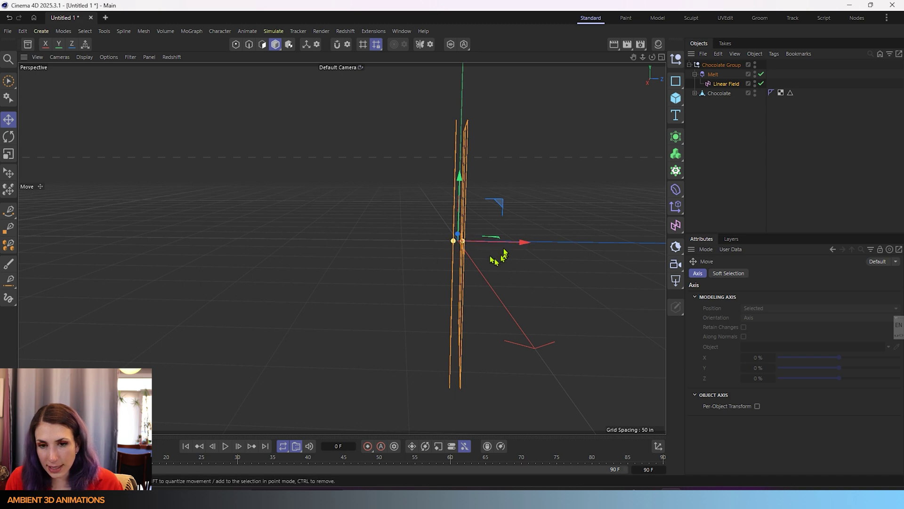
scroll(442, 243, "up", 10)
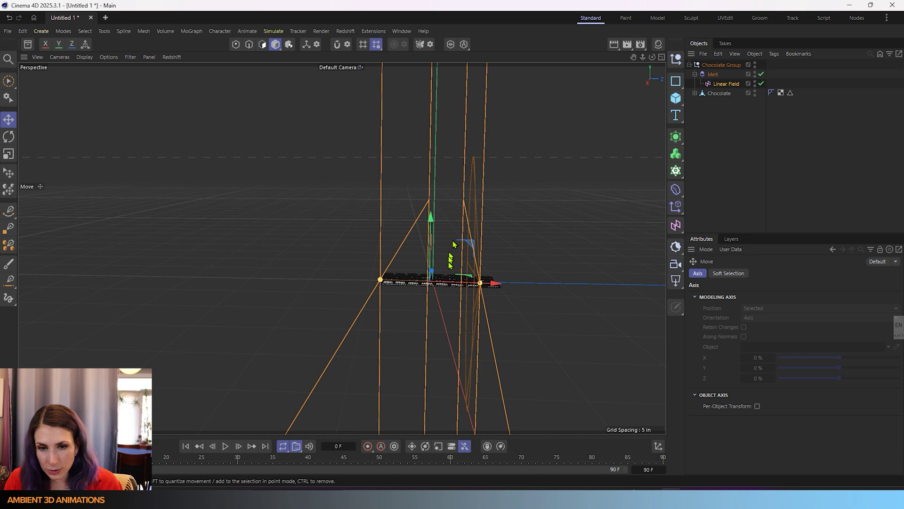
left_click_drag(454, 244, 471, 279, "alt")
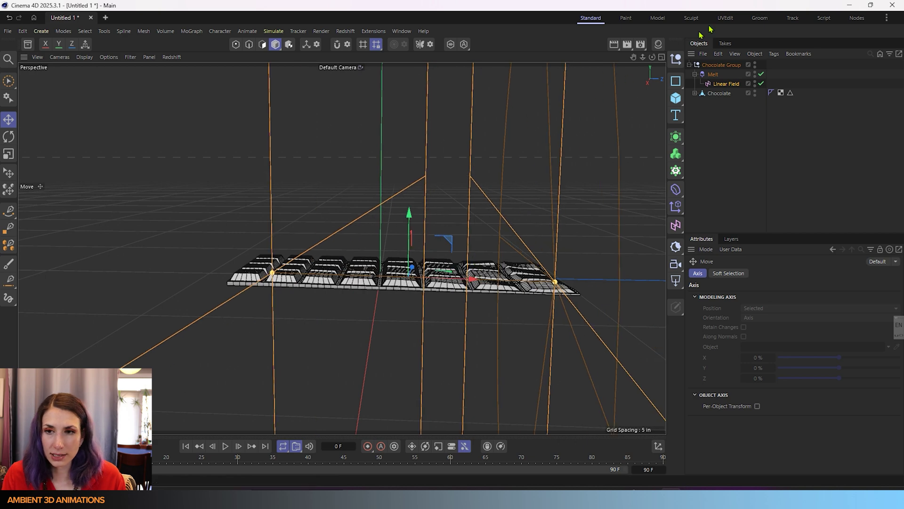
left_click(714, 75)
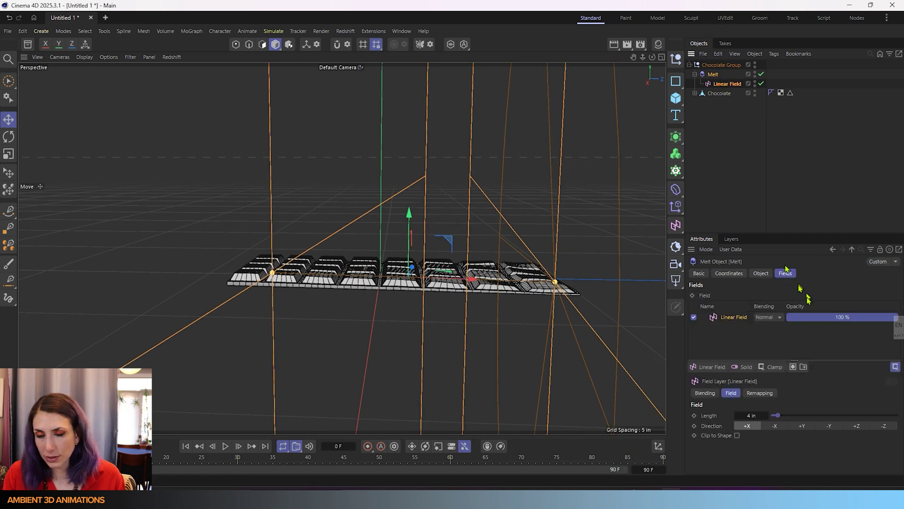
left_click(761, 273)
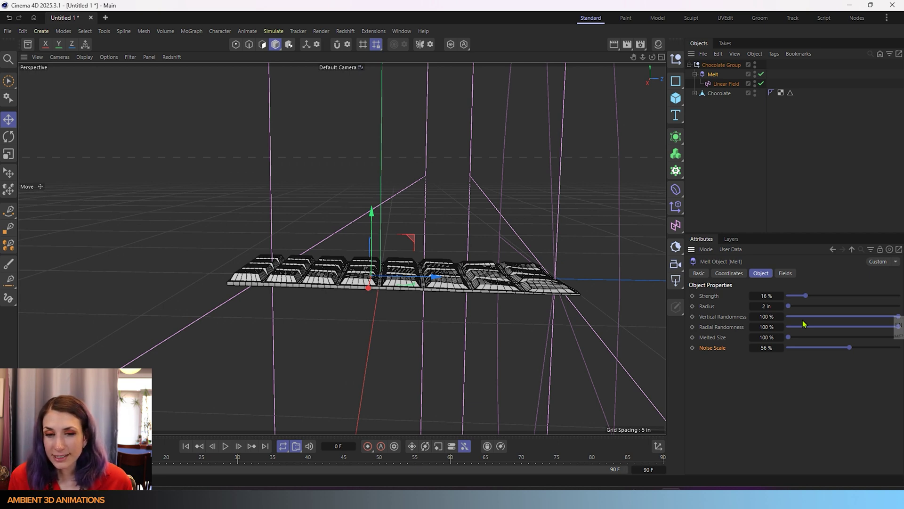
Add a Plane object as the floor beneath the chocolate bar
left_click_drag(386, 329, 422, 312, "alt")
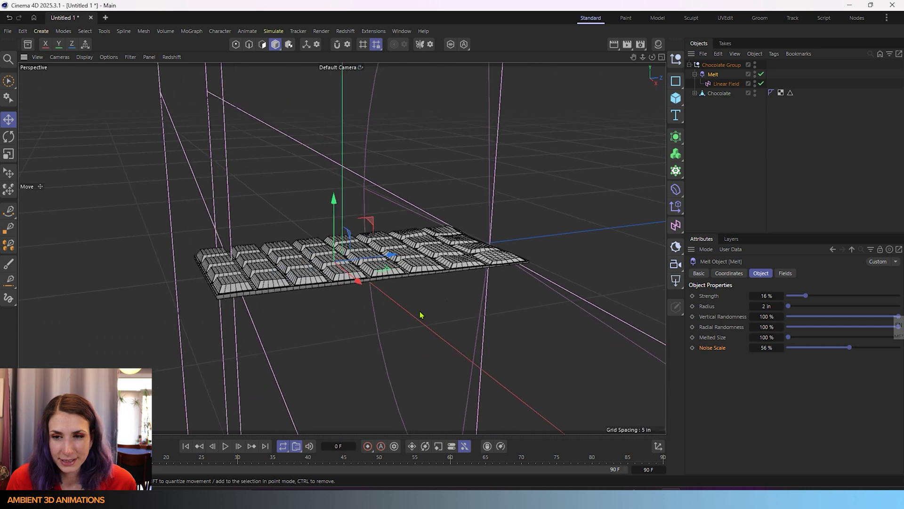
left_click(679, 104)
left_click(713, 134)
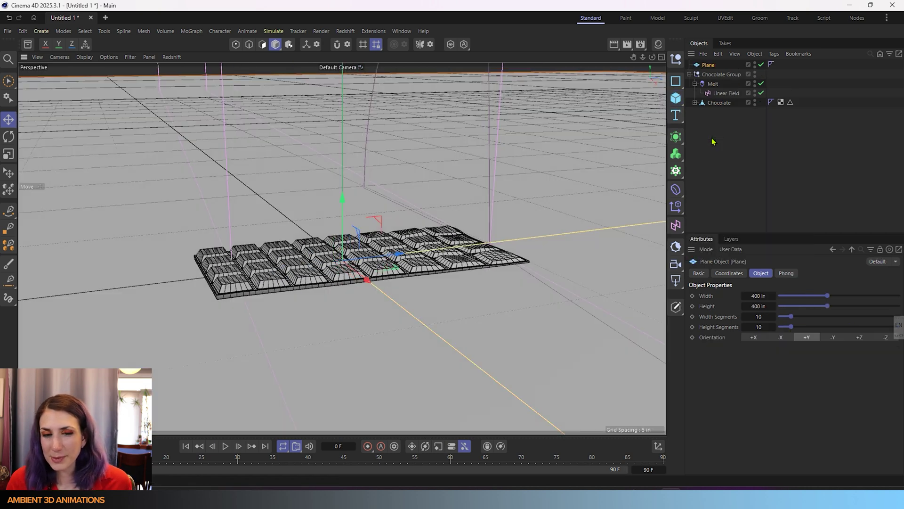
Create a Redshift Standard material and name it Chocolate
left_click(659, 45)
left_click(547, 70)
mouse_move(614, 110)
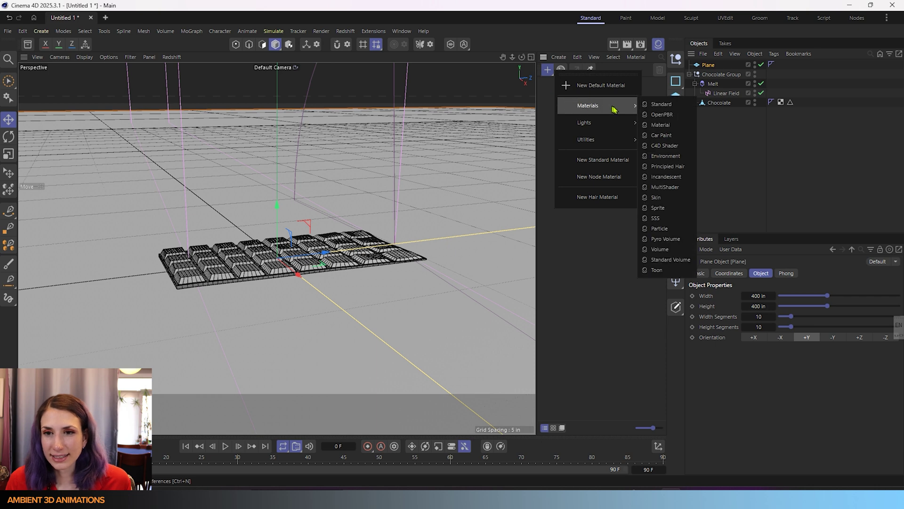
left_click(677, 127)
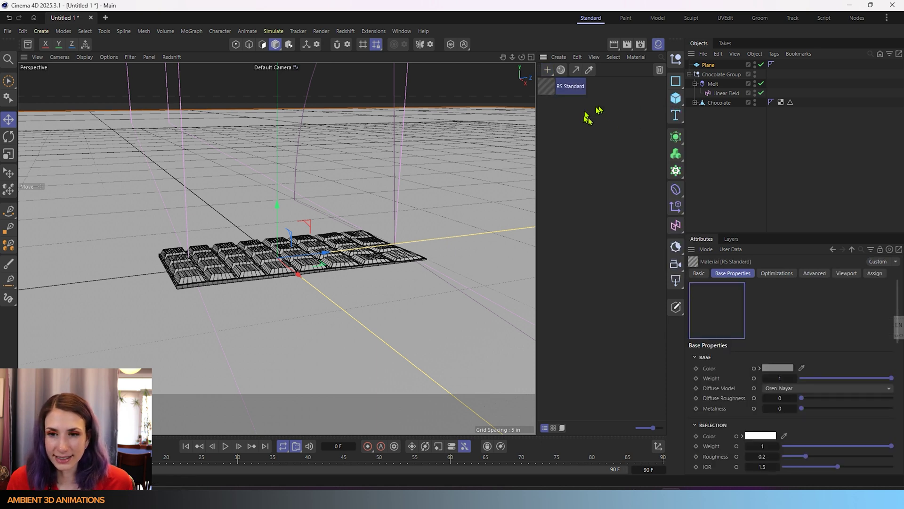
double_click(577, 89)
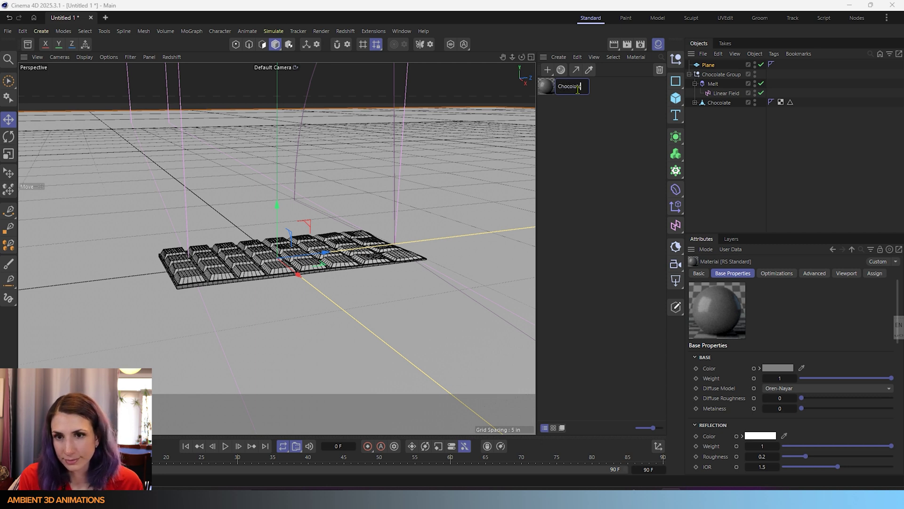
key("Return")
Set the Chocolate material's base color to a very dark brown, RGB 11, 5, 5
left_click(774, 369)
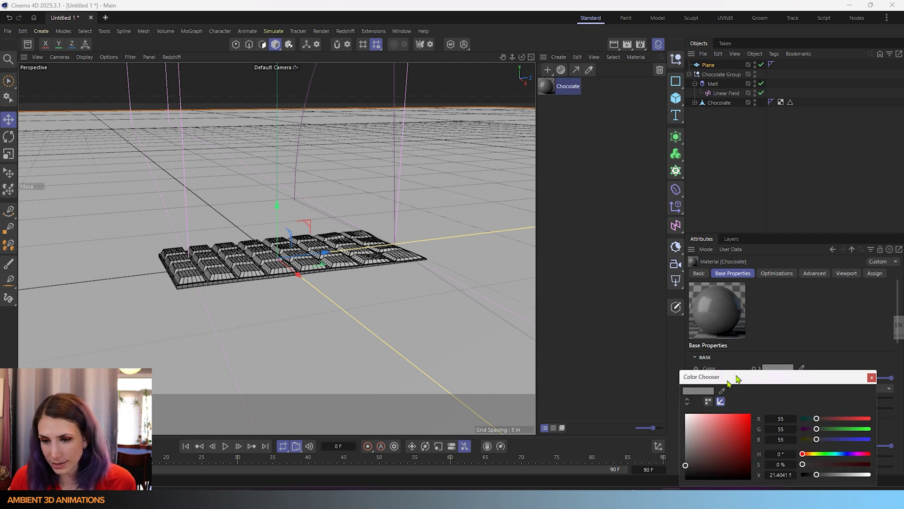
left_click_drag(722, 456, 711, 472)
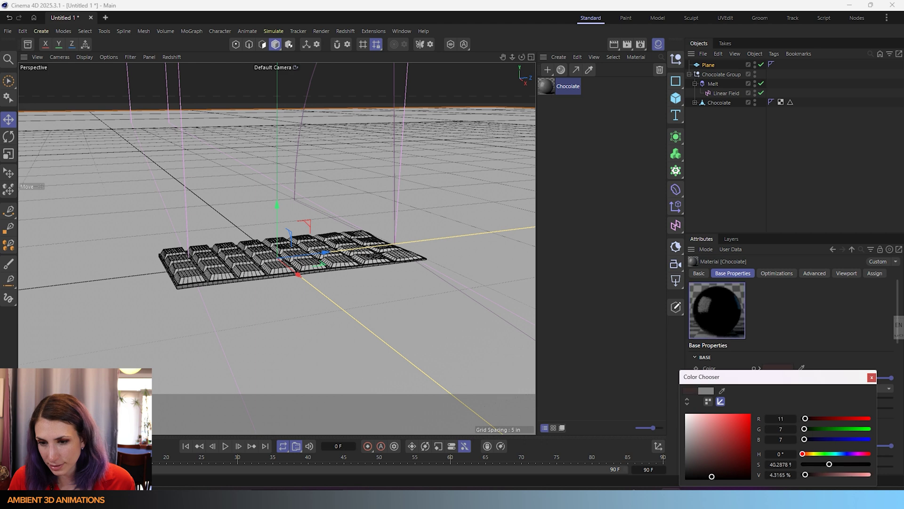
left_click_drag(830, 463, 842, 464)
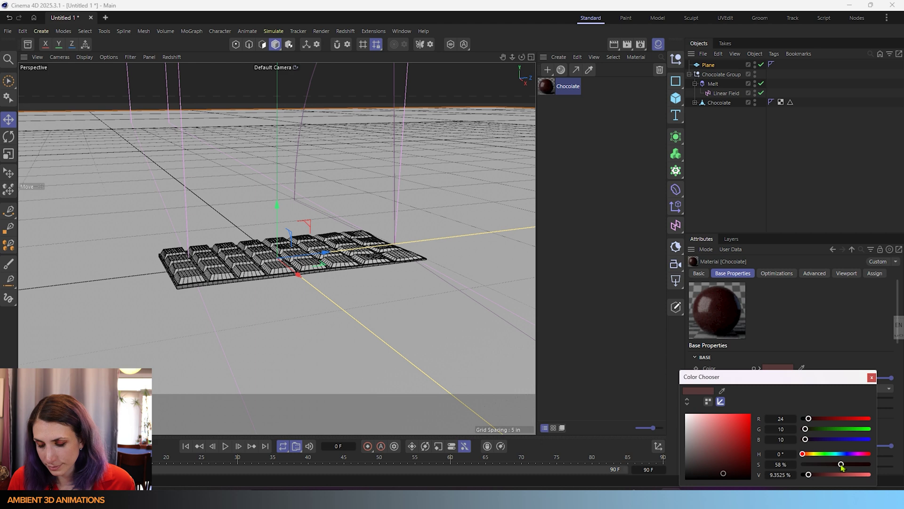
left_click_drag(709, 475, 719, 476)
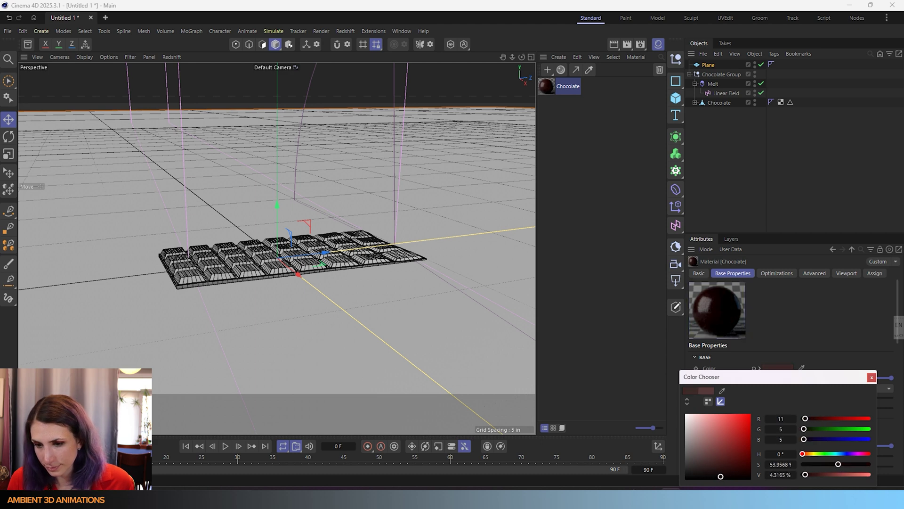
left_click(871, 377)
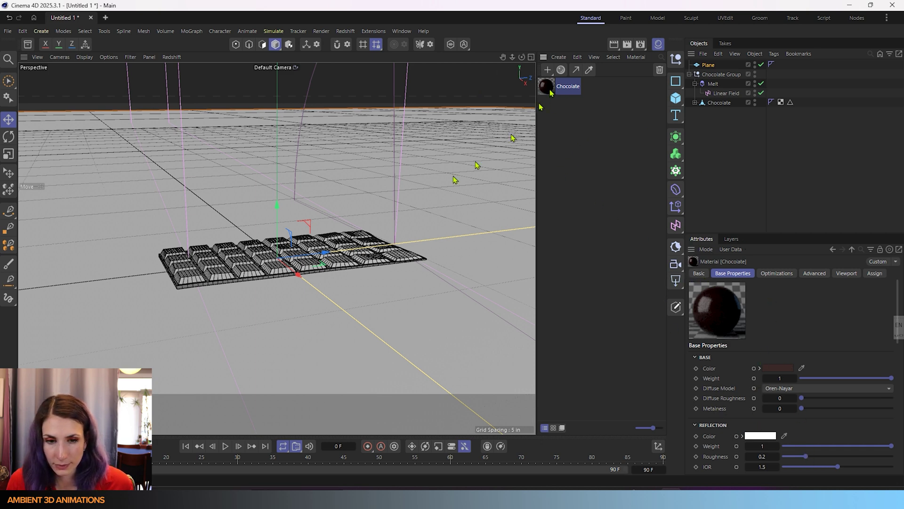
Apply the Chocolate material to the chocolate bar and start Redshift rendering in the viewport
left_click_drag(246, 266, 247, 266)
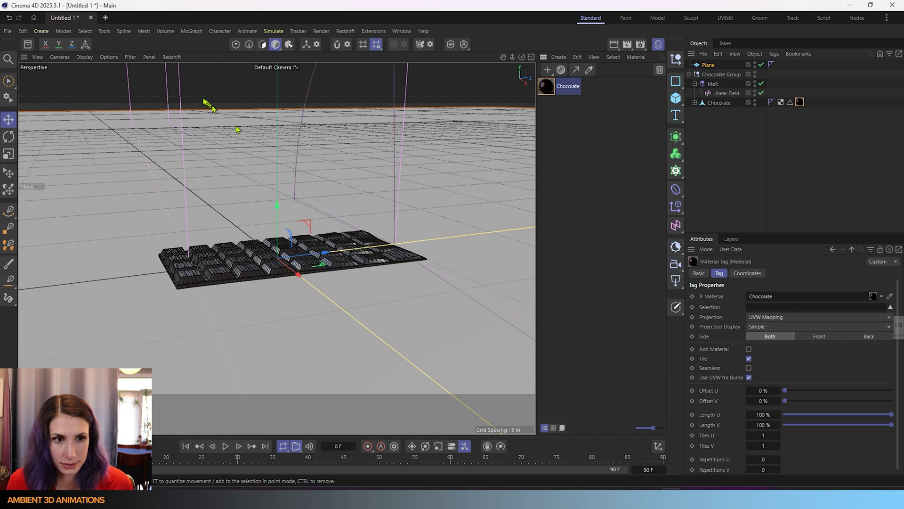
left_click(170, 57)
left_click(179, 78)
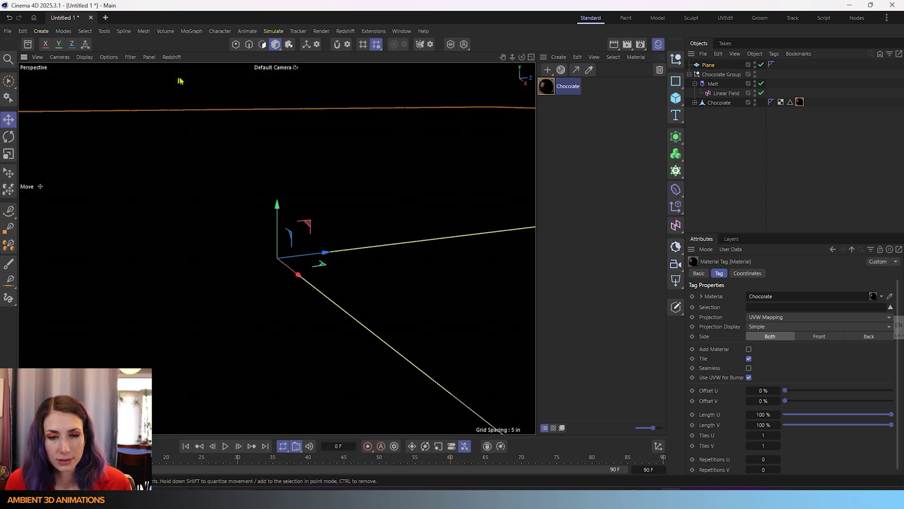
Create a second Redshift Standard material and apply it to the Plane
left_click(559, 57)
mouse_move(574, 85)
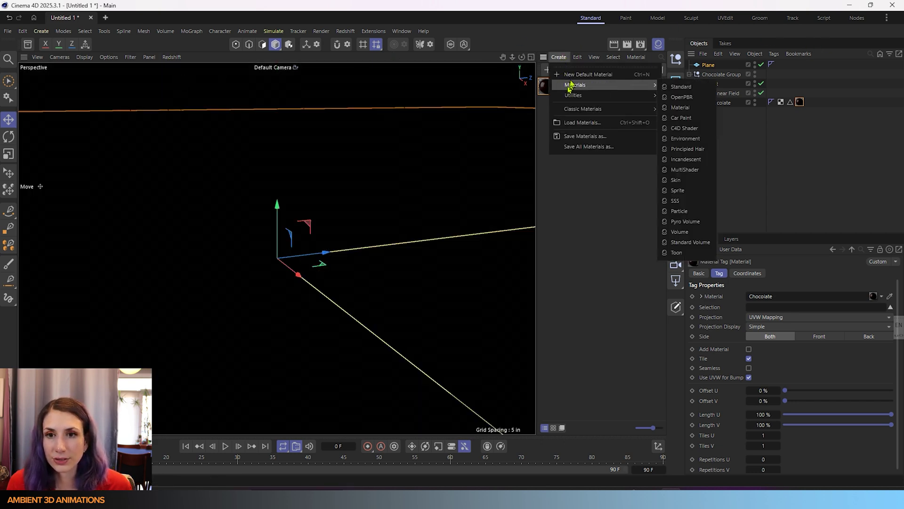
left_click(692, 88)
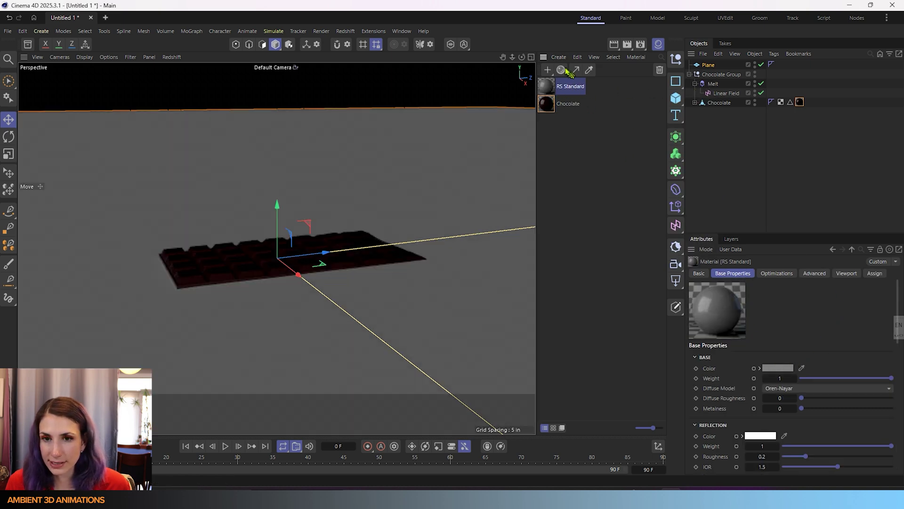
left_click_drag(549, 92, 434, 339)
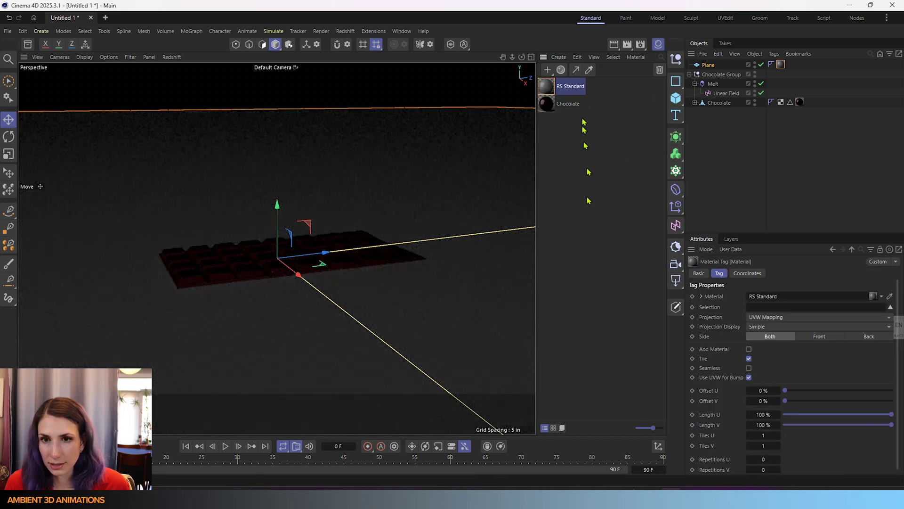
Set the floor material's base color to white and its reflection roughness to 0.454
left_click(549, 87)
left_click(780, 369)
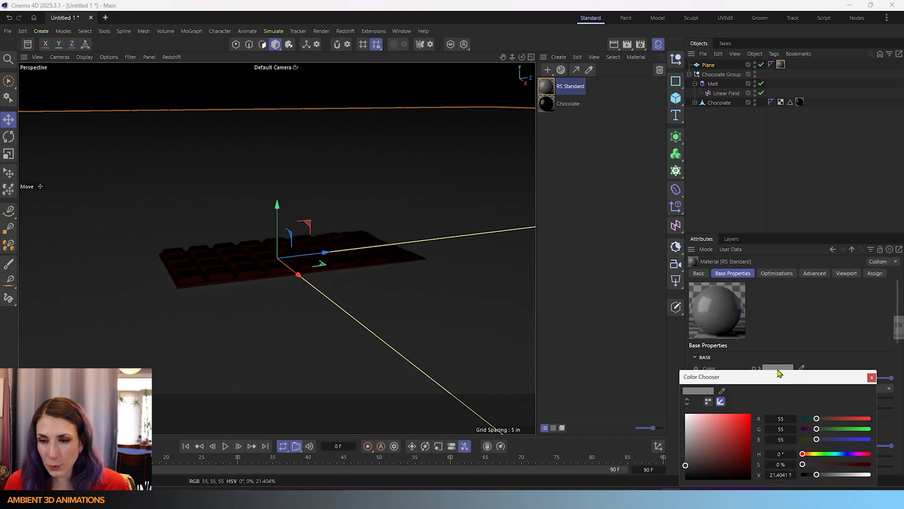
left_click_drag(709, 462, 685, 414)
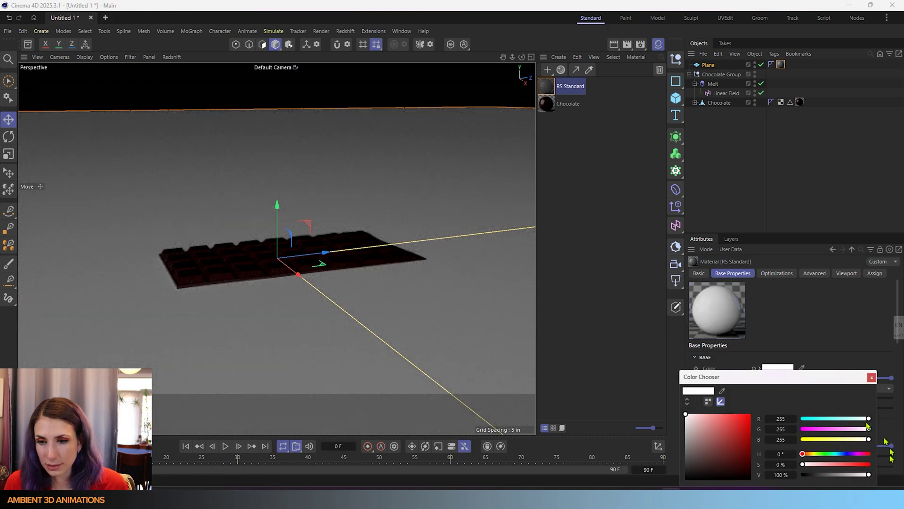
left_click_drag(807, 456, 832, 455)
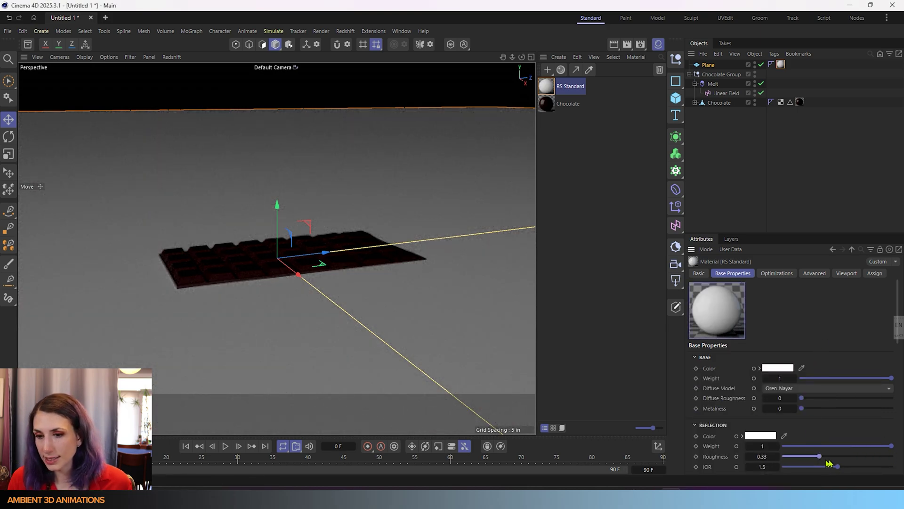
Add a Redshift Dome Light to illuminate the chocolate bar and the floor
left_click_drag(359, 309, 370, 335, "alt")
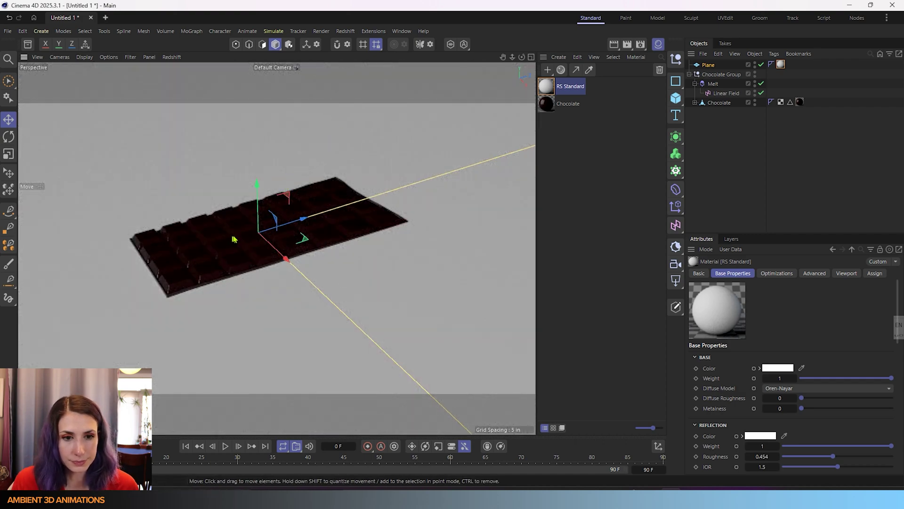
middle_click_drag(233, 236, 269, 241, "alt")
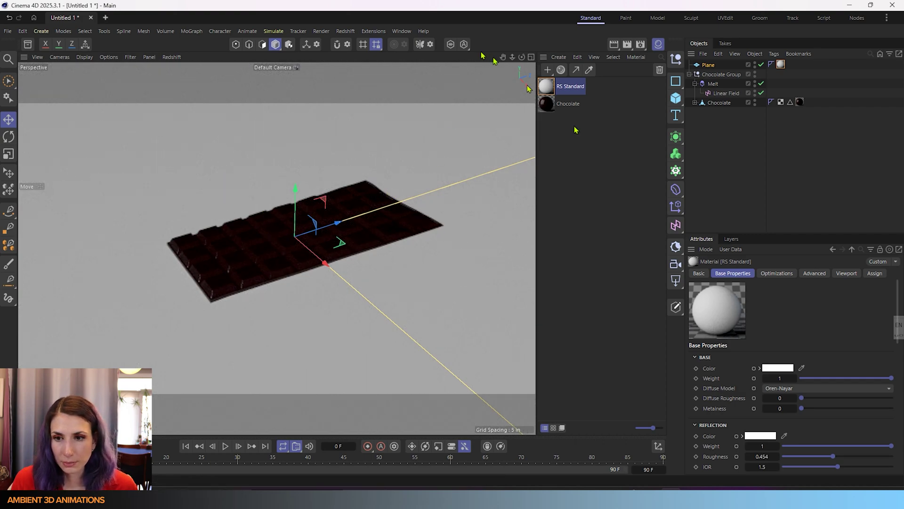
left_click(676, 281)
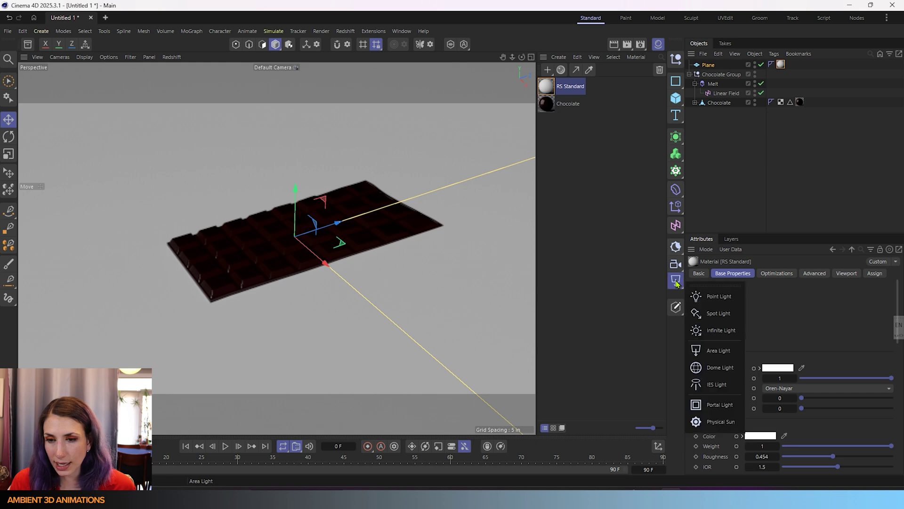
left_click(705, 372)
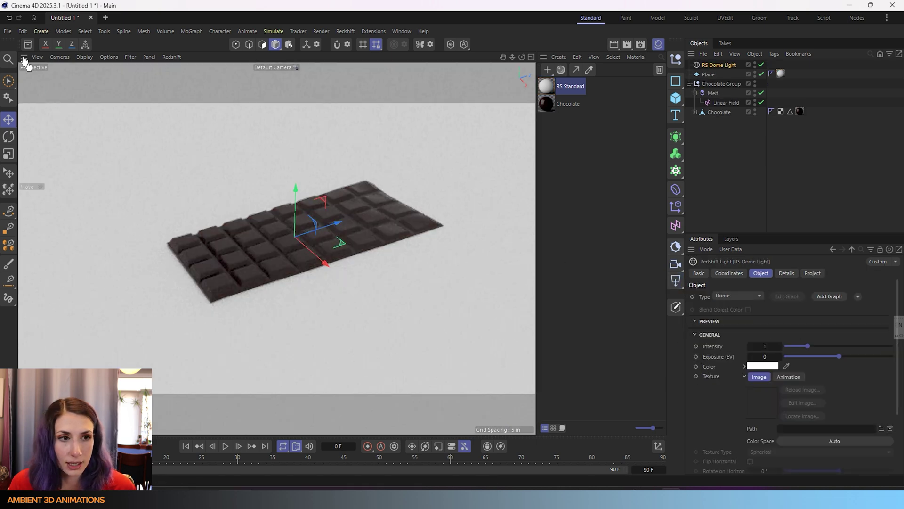
Search the Asset Browser for HDRI and assign a studio hdr-light image with soft white spots as the Dome Light's texture
left_click(28, 45)
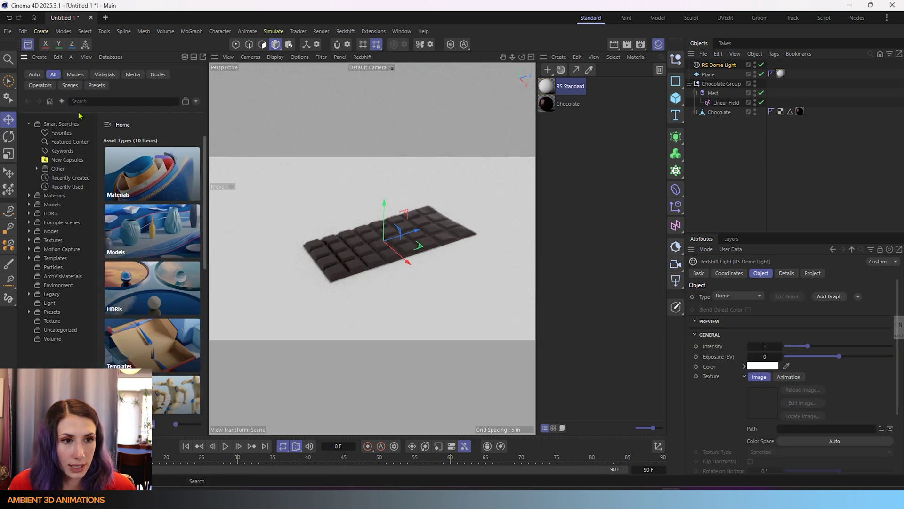
left_click(89, 100)
left_click(90, 100)
type("H")
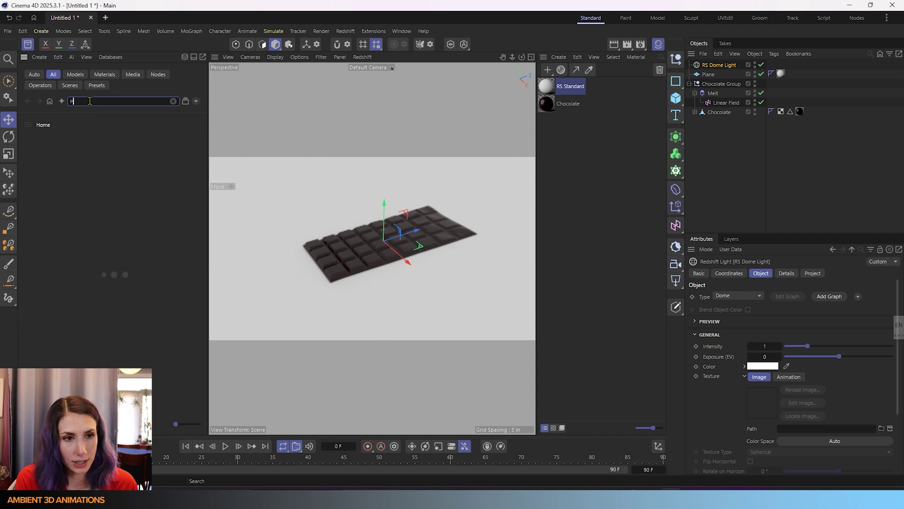
type("DRI")
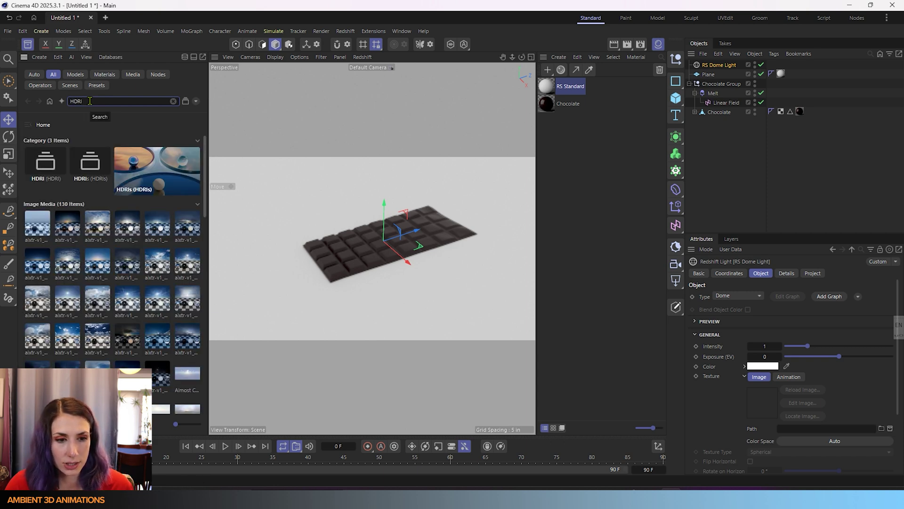
key("BackSpace")
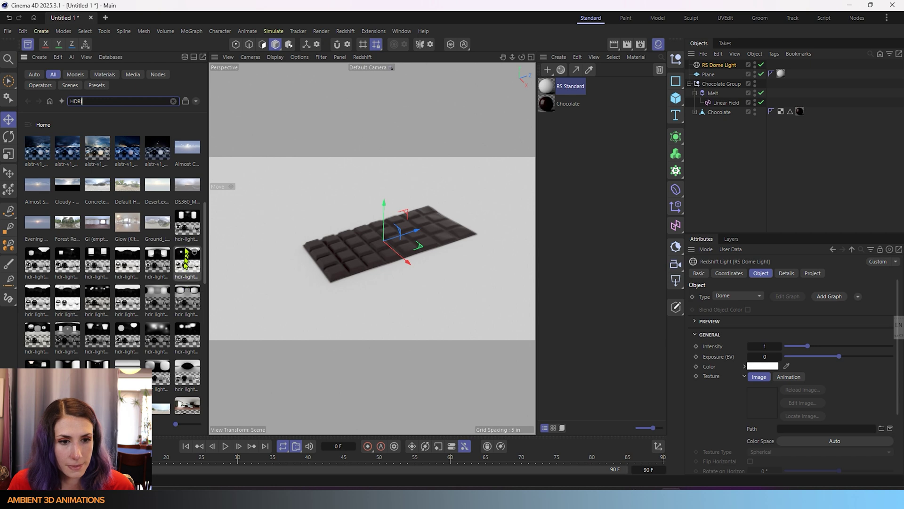
type("I")
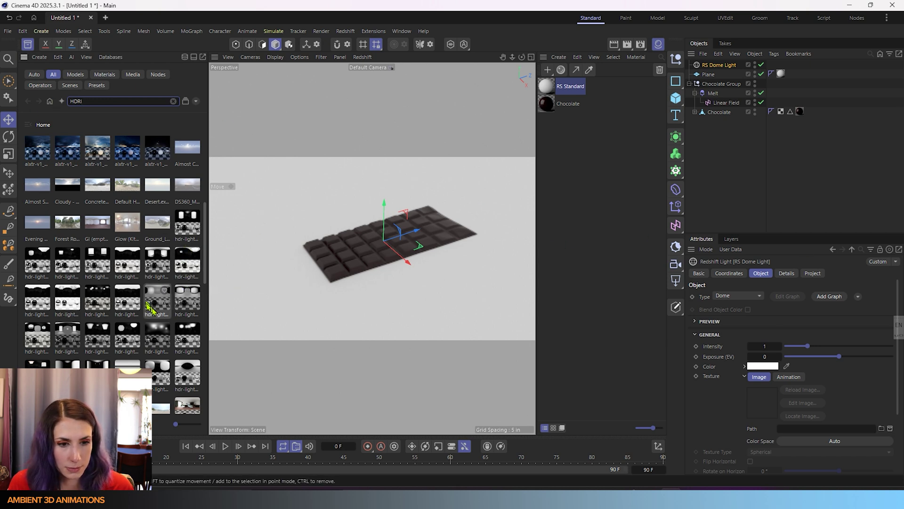
scroll(103, 298, "down", 2)
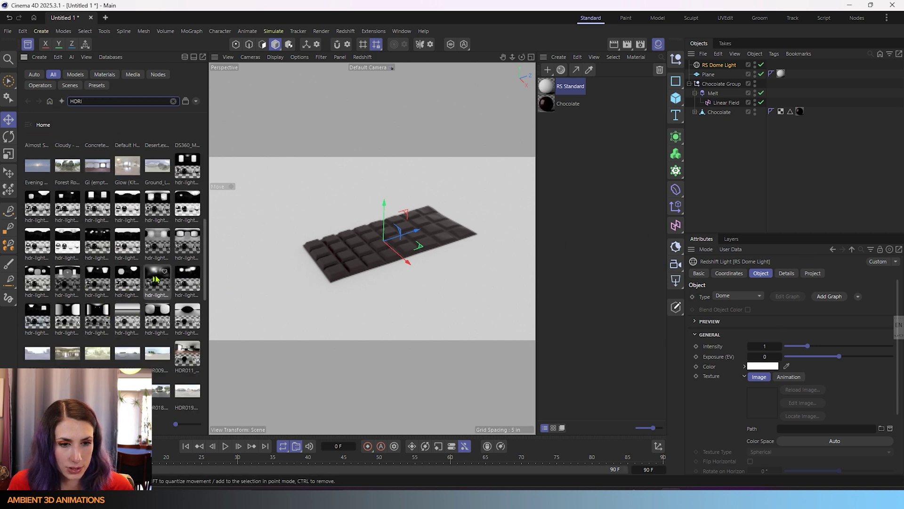
left_click_drag(157, 282, 814, 385)
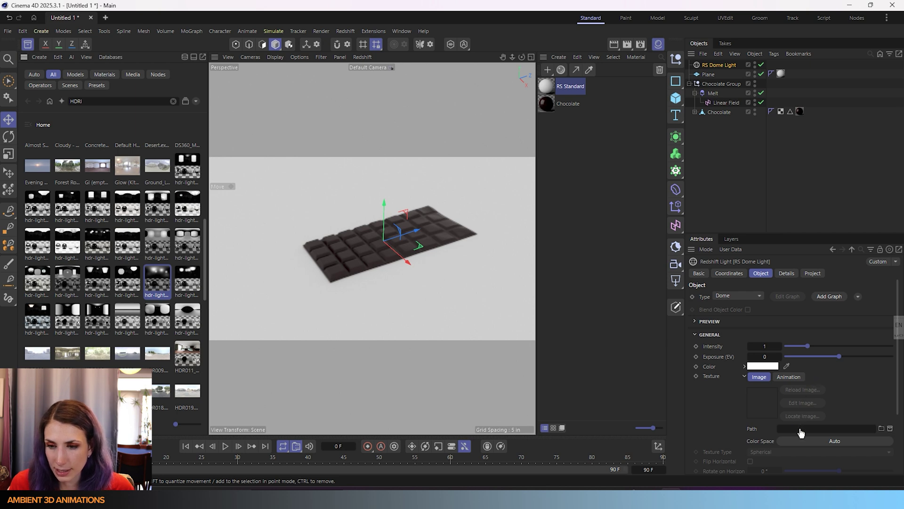
left_click_drag(801, 432, 800, 431)
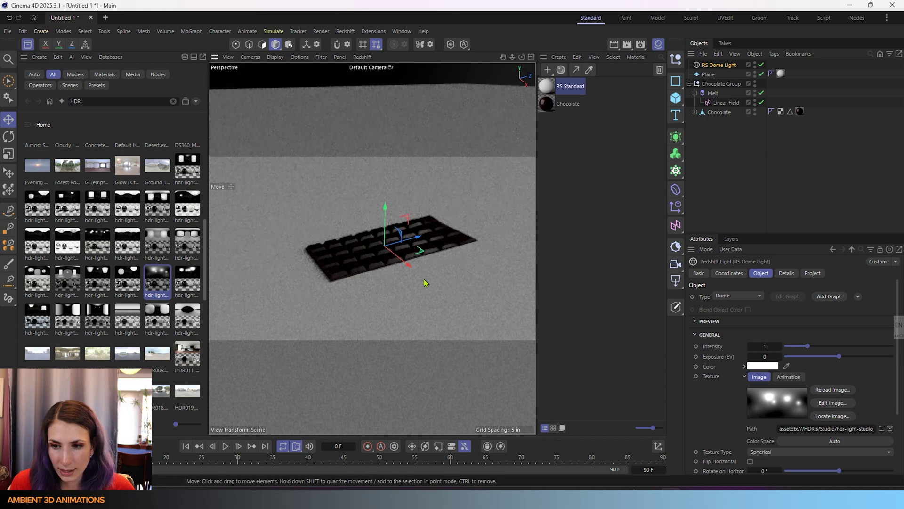
Raise the Dome Light's intensity to 3.874 and close the Asset Browser
left_click_drag(810, 346, 870, 352)
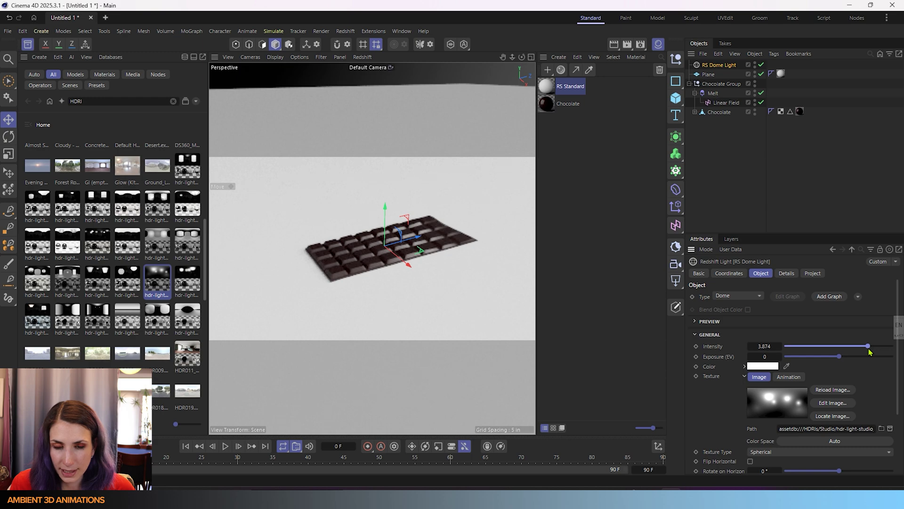
middle_click(432, 271)
middle_click(303, 166)
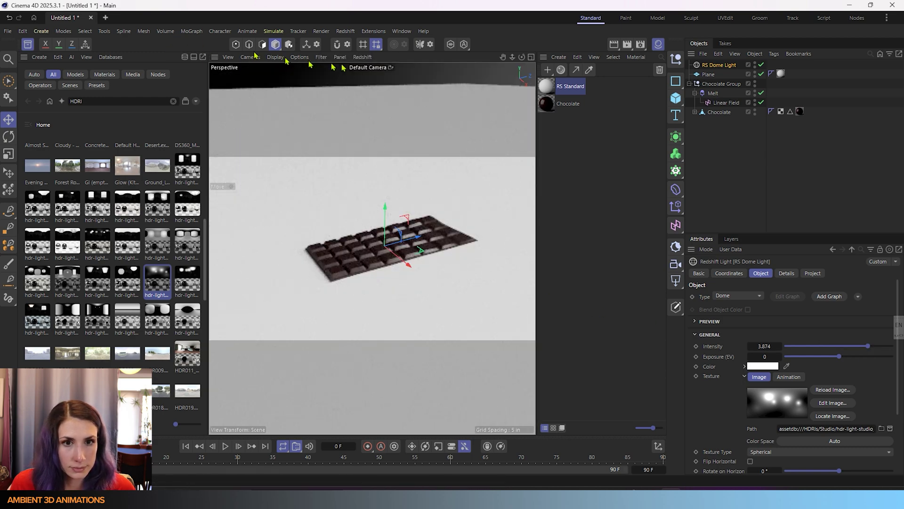
left_click(27, 44)
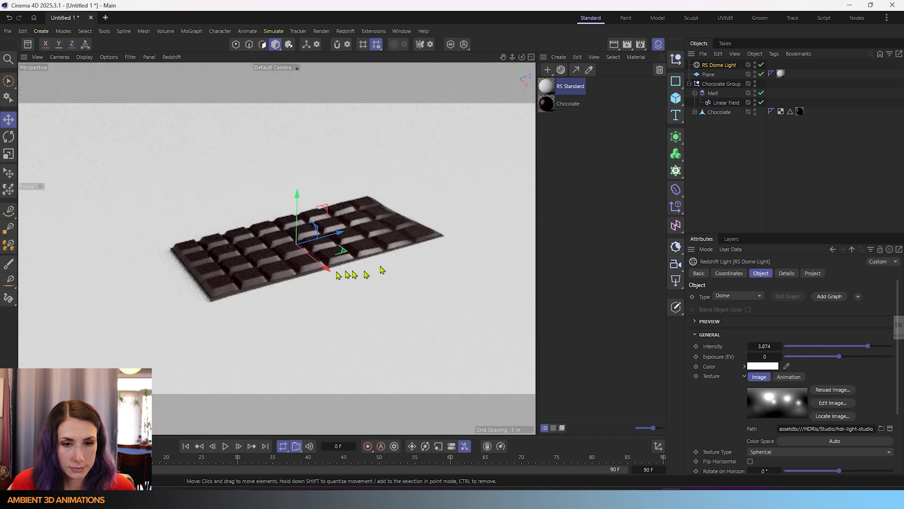
Move the Melt deformer's Linear Field lengthwise along the chocolate bar toward its unmelted end to spread the melting
scroll(272, 254, "up", 4)
left_click_drag(277, 265, 340, 280, "alt")
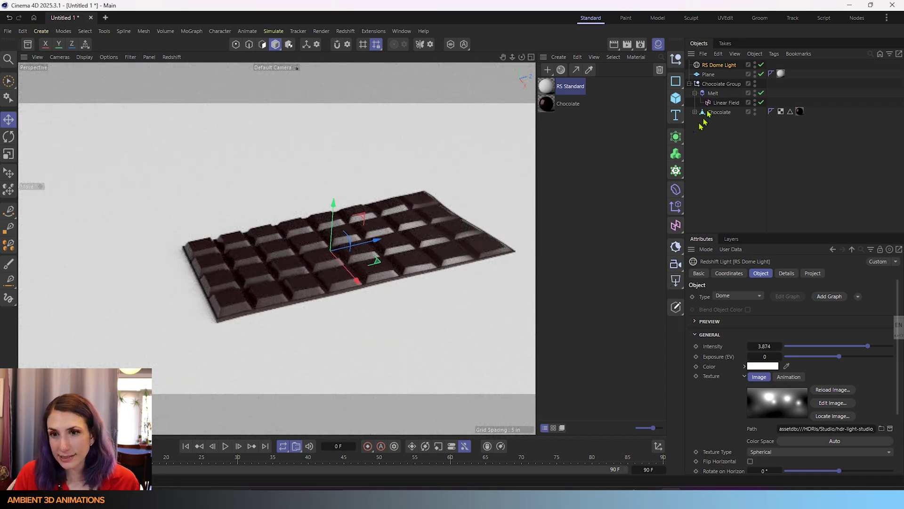
left_click(728, 99)
left_click_drag(403, 240, 278, 264)
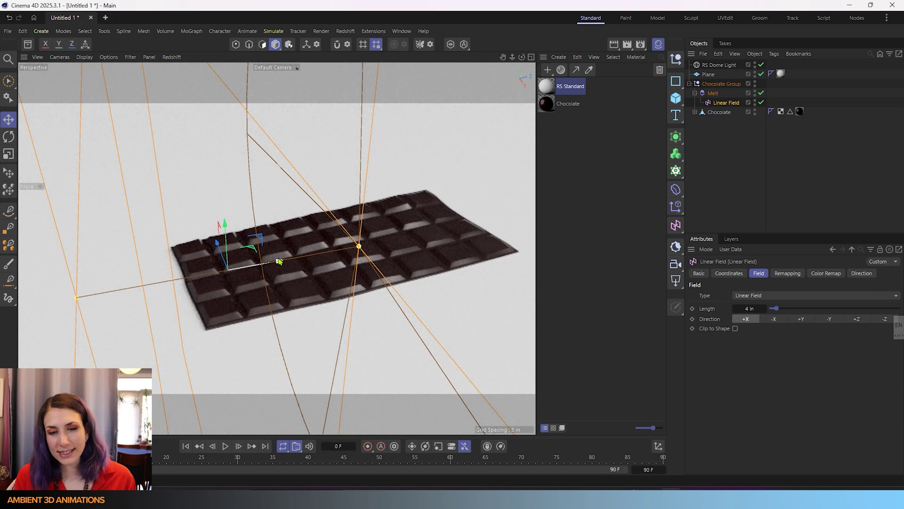